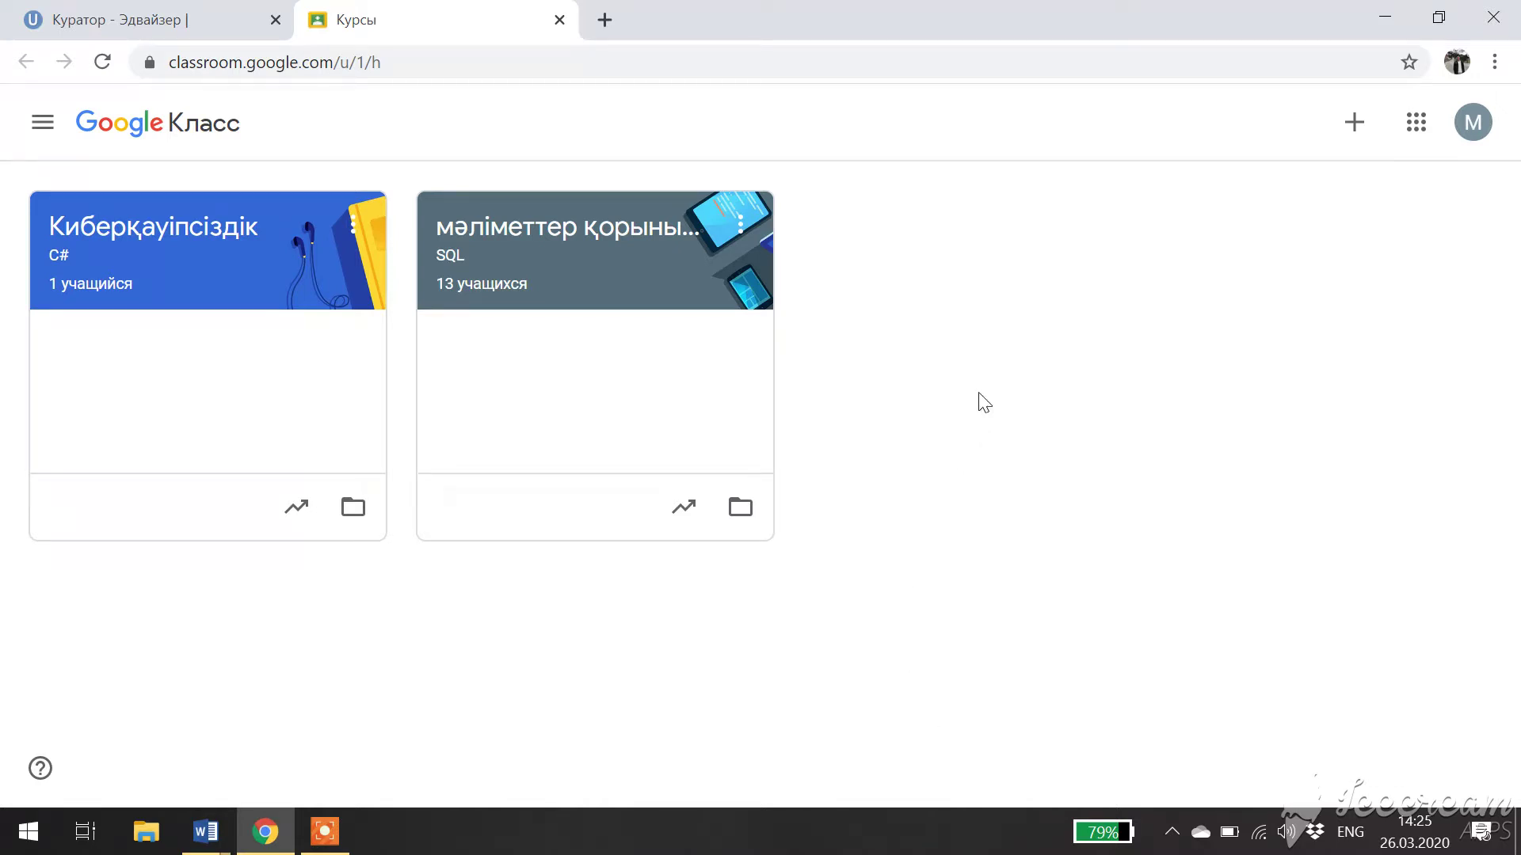
drag(411, 59, 135, 32)
click(895, 317)
click(1352, 140)
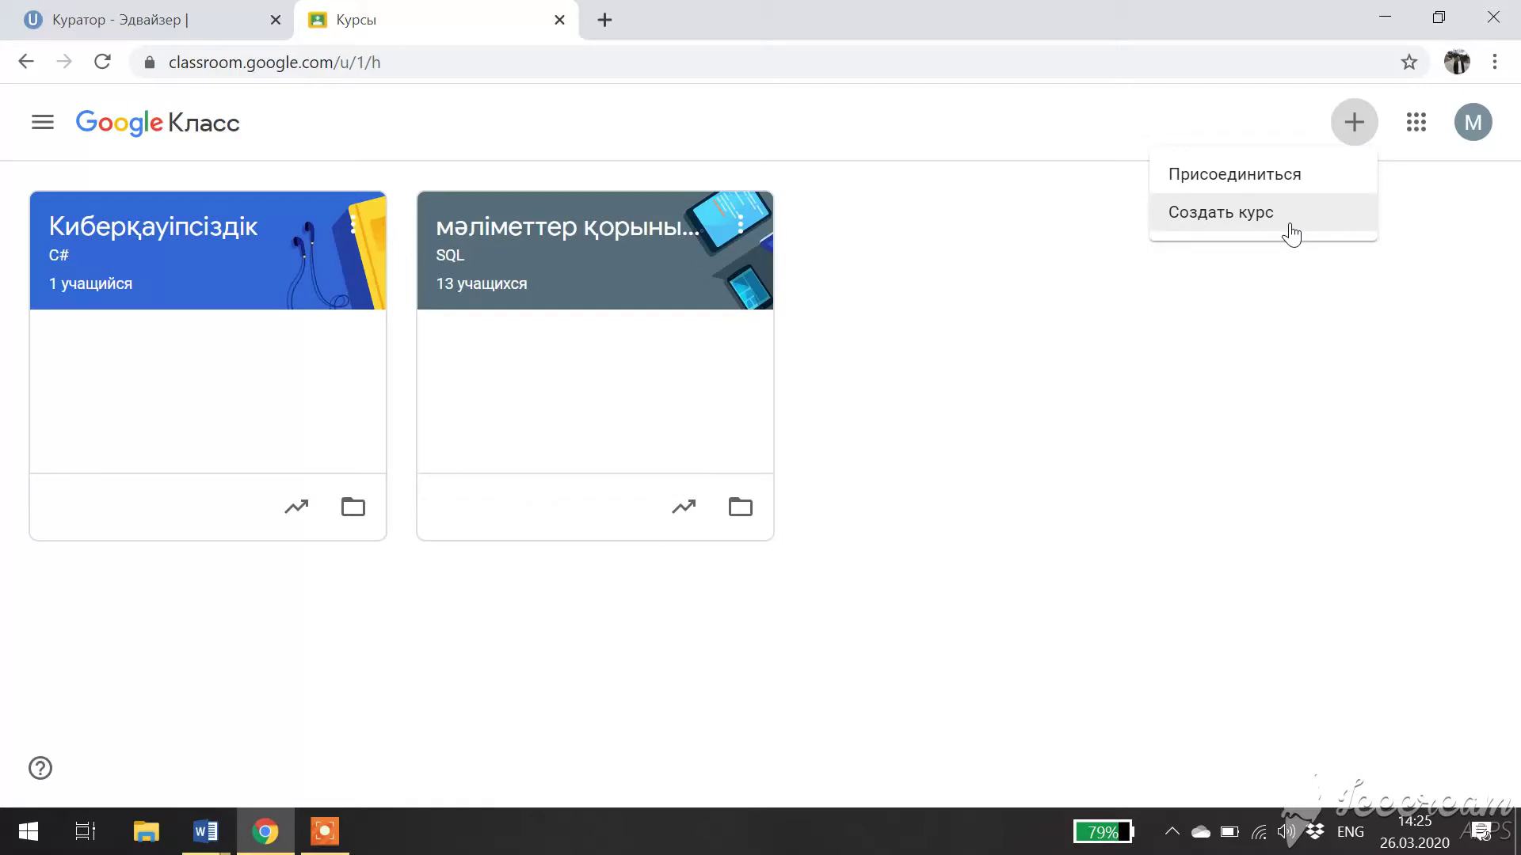
click(1217, 339)
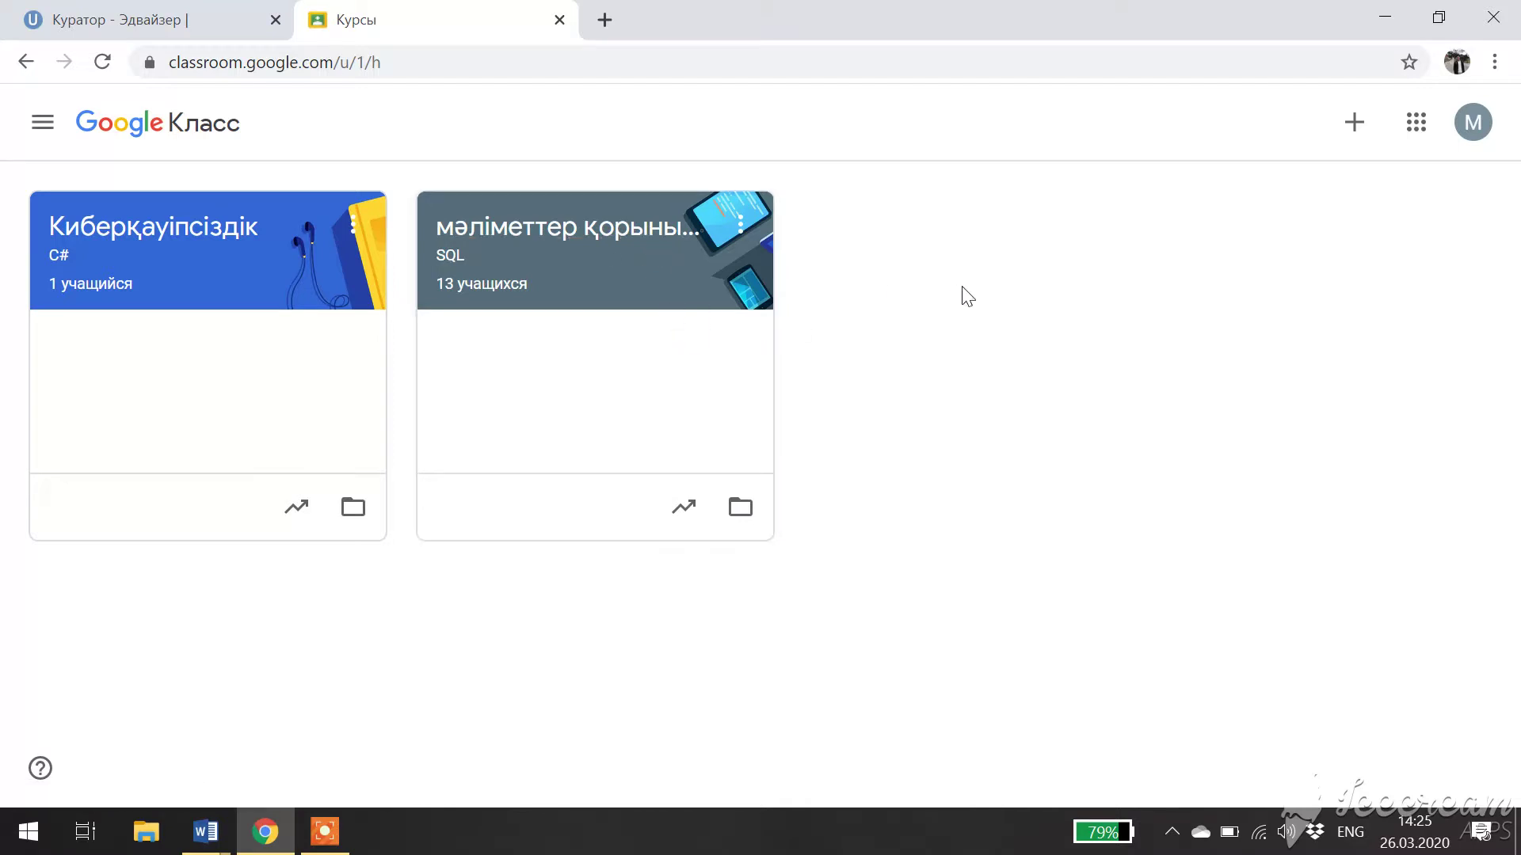
- Open the SQL course, start a new assignment in its classwork and dismiss the grading criteria tip
click(629, 238)
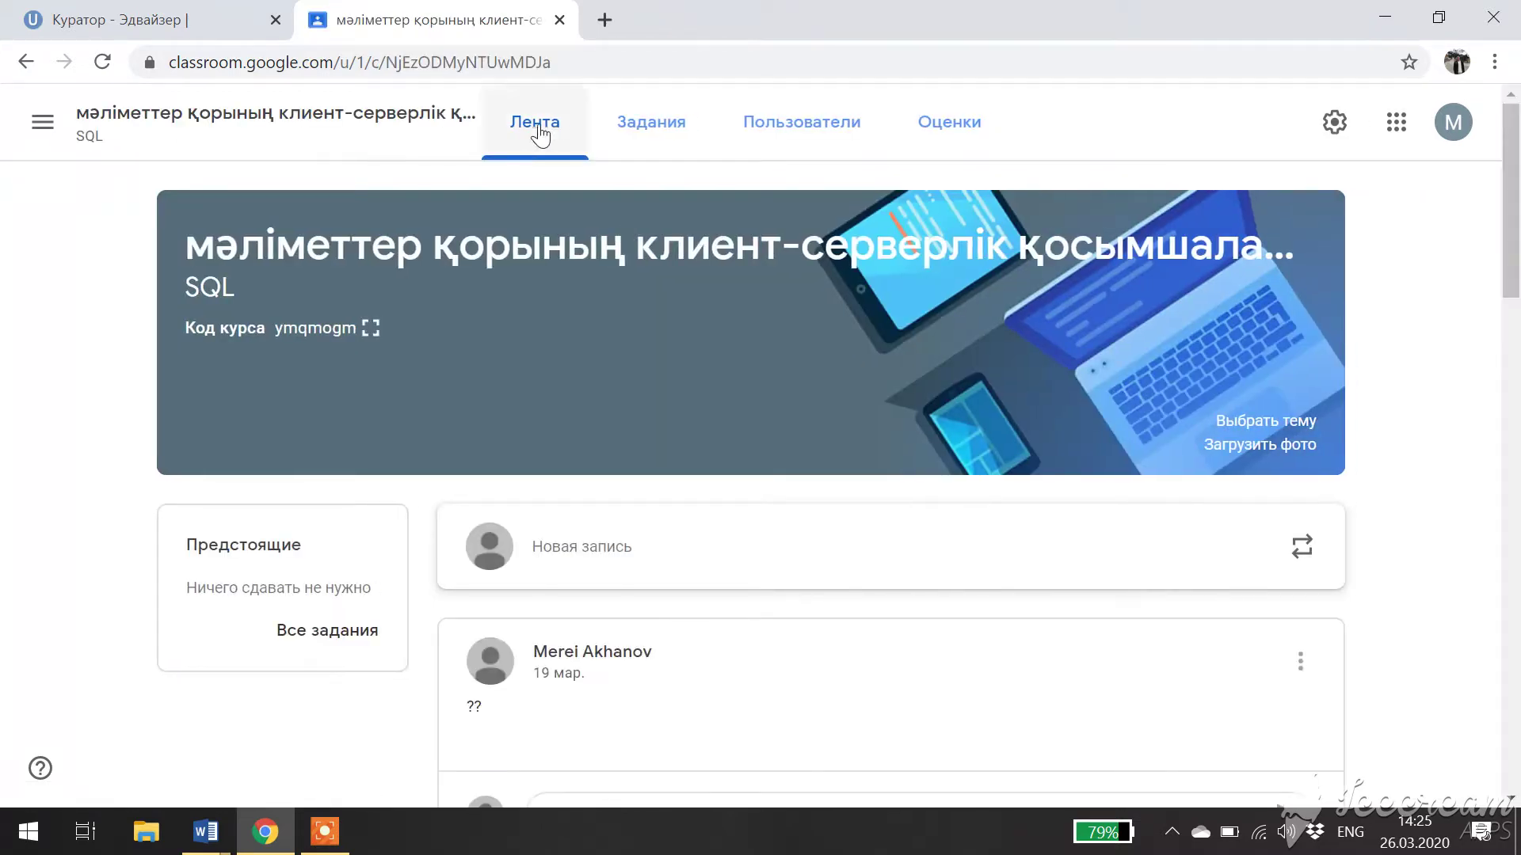
click(646, 129)
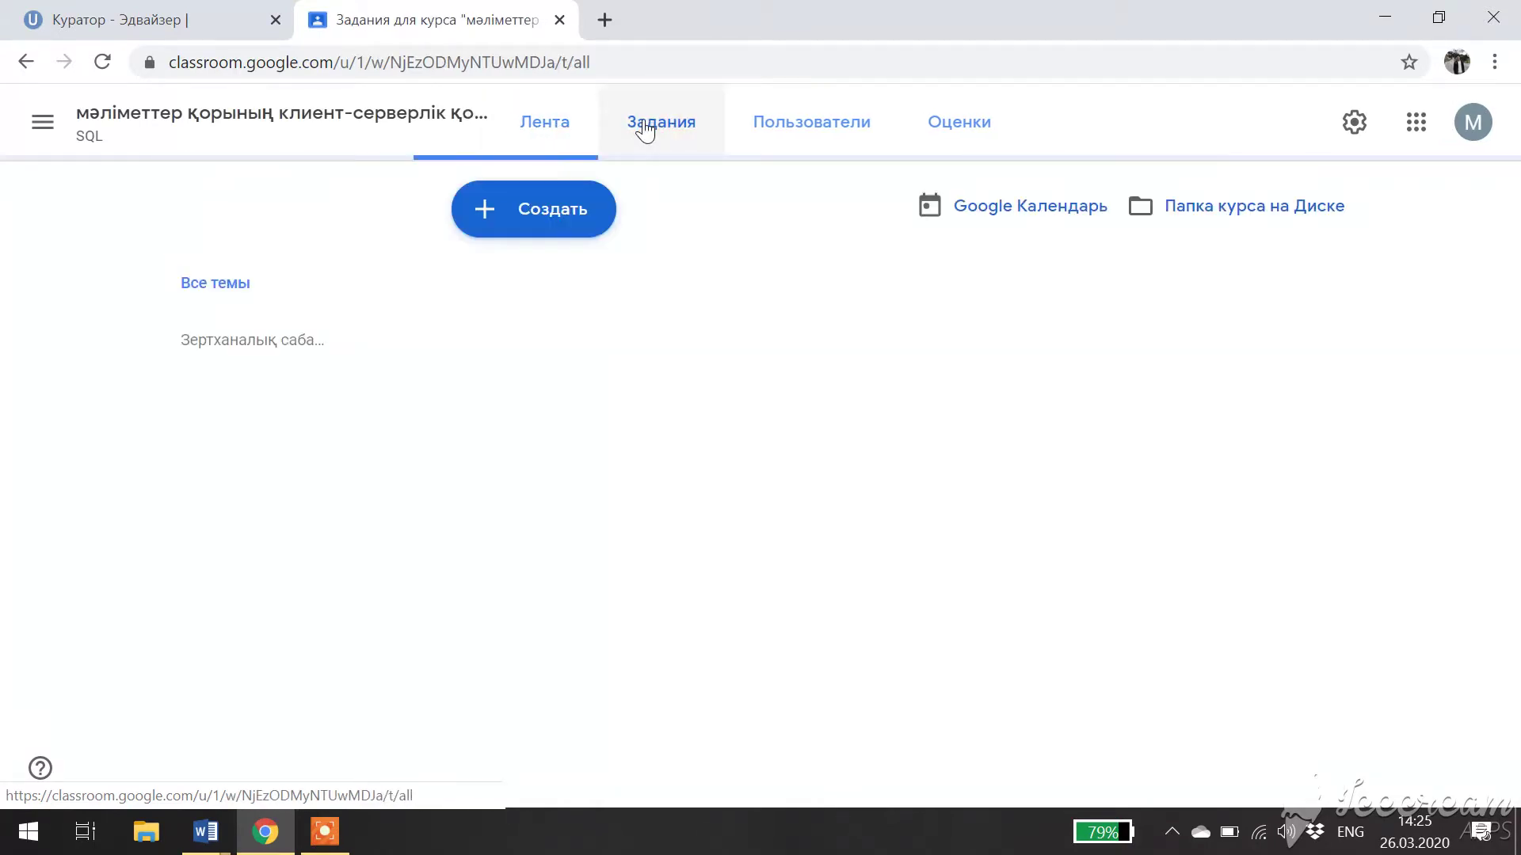
click(553, 226)
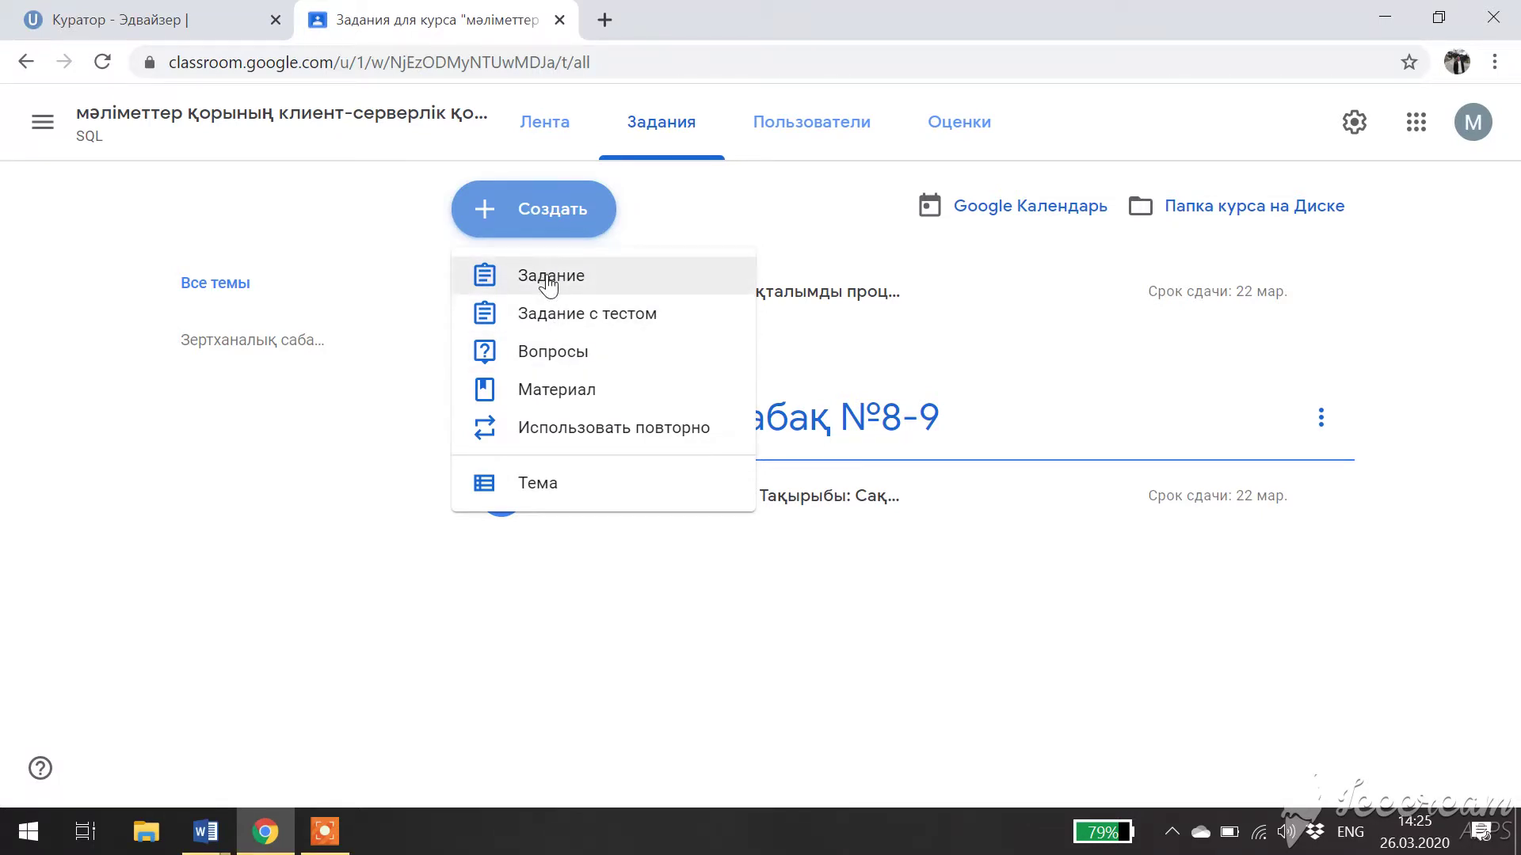
click(548, 281)
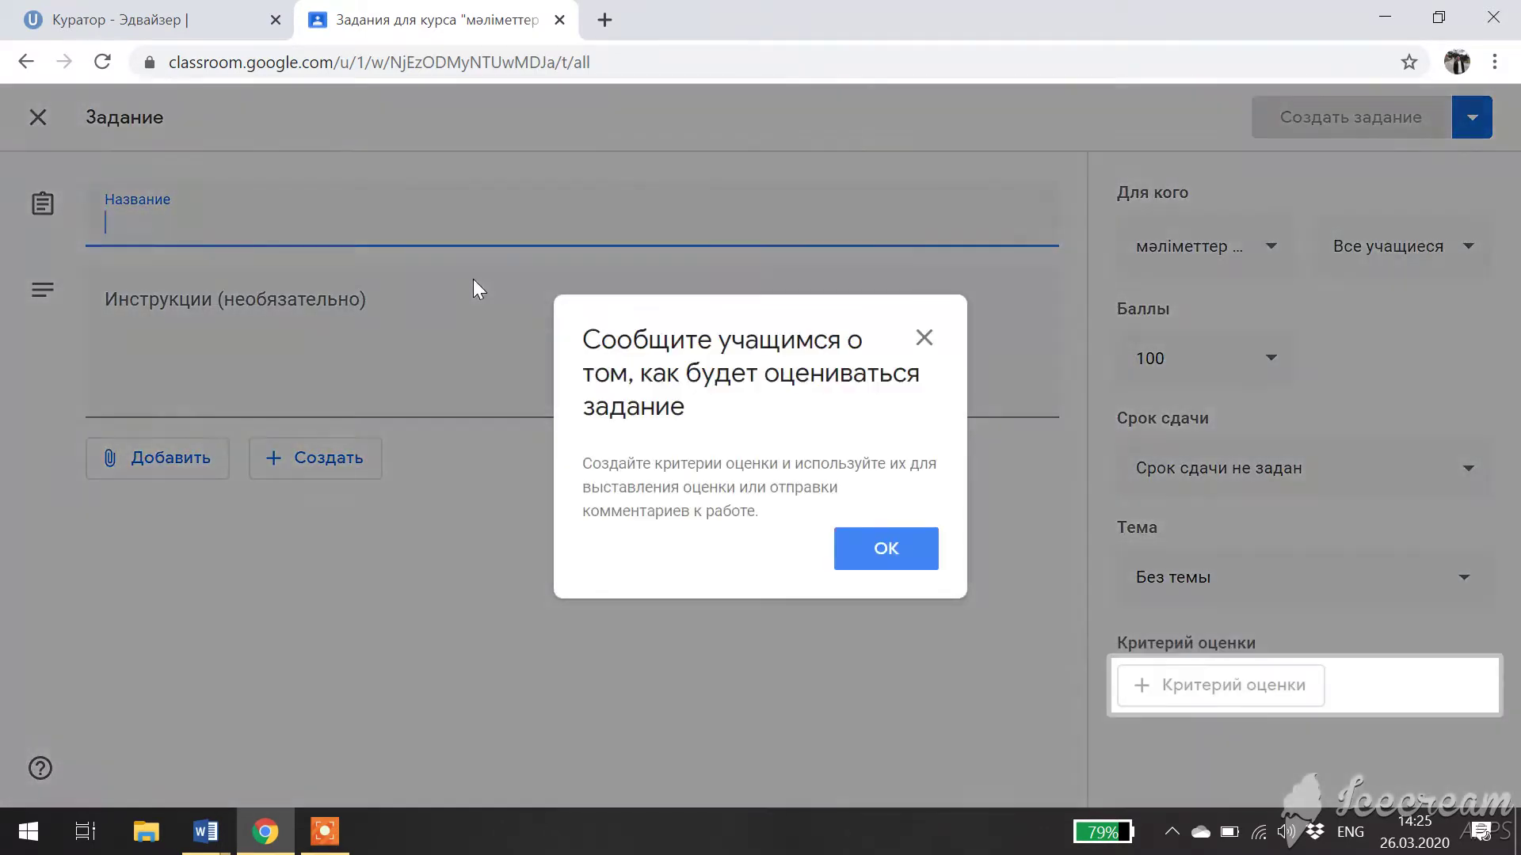
click(886, 549)
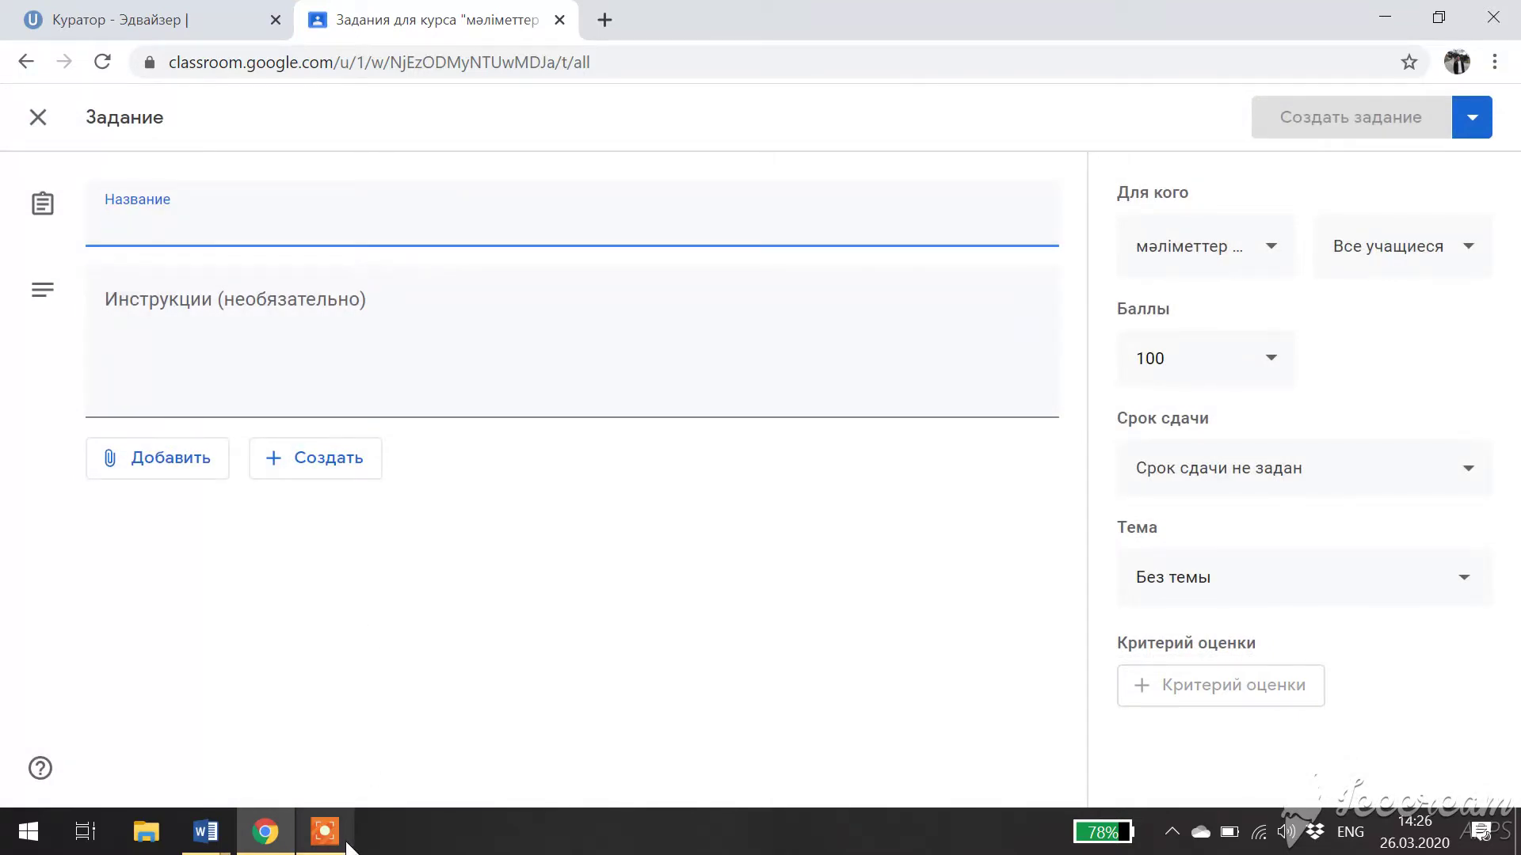
- Copy the line "Тақырыбы: Сақталынатын процедураларды құру. Қолданушымен анықталған функциялар." from the Word document 8-9 into the assignment's title
mouse_move(324, 847)
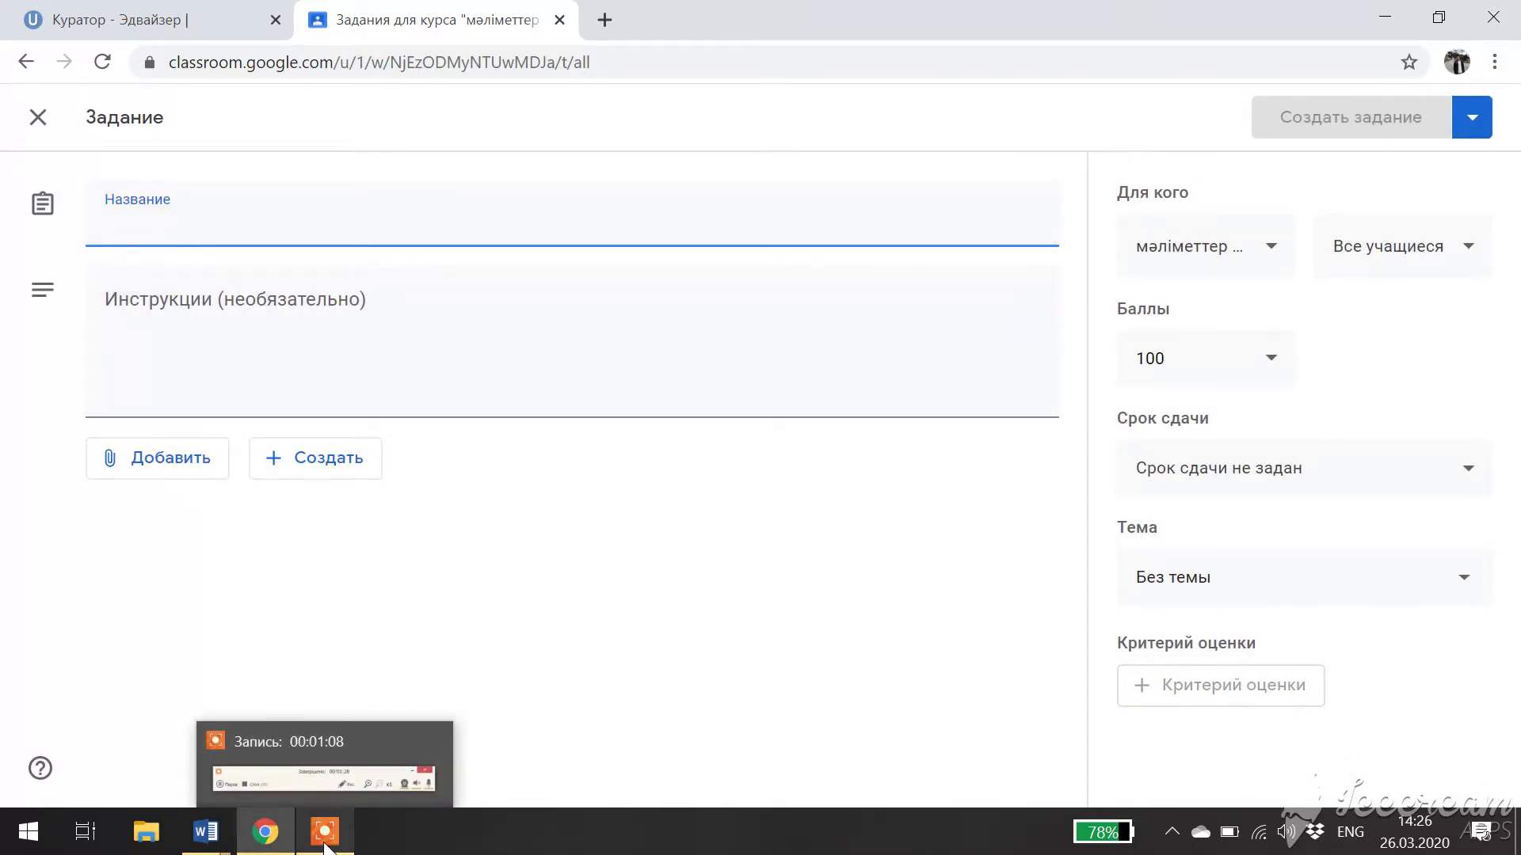
click(325, 848)
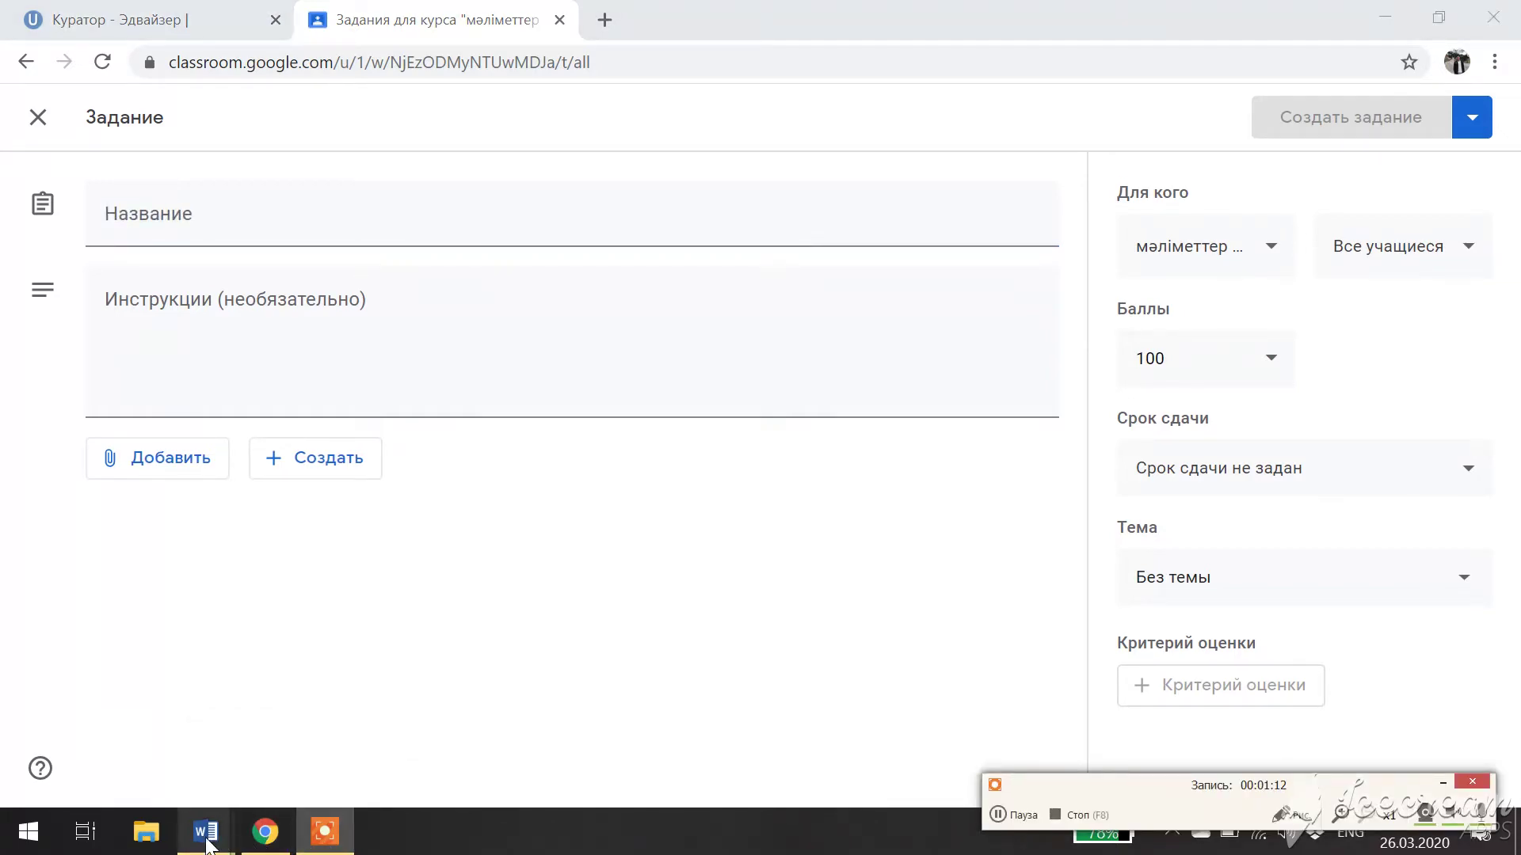
mouse_move(207, 841)
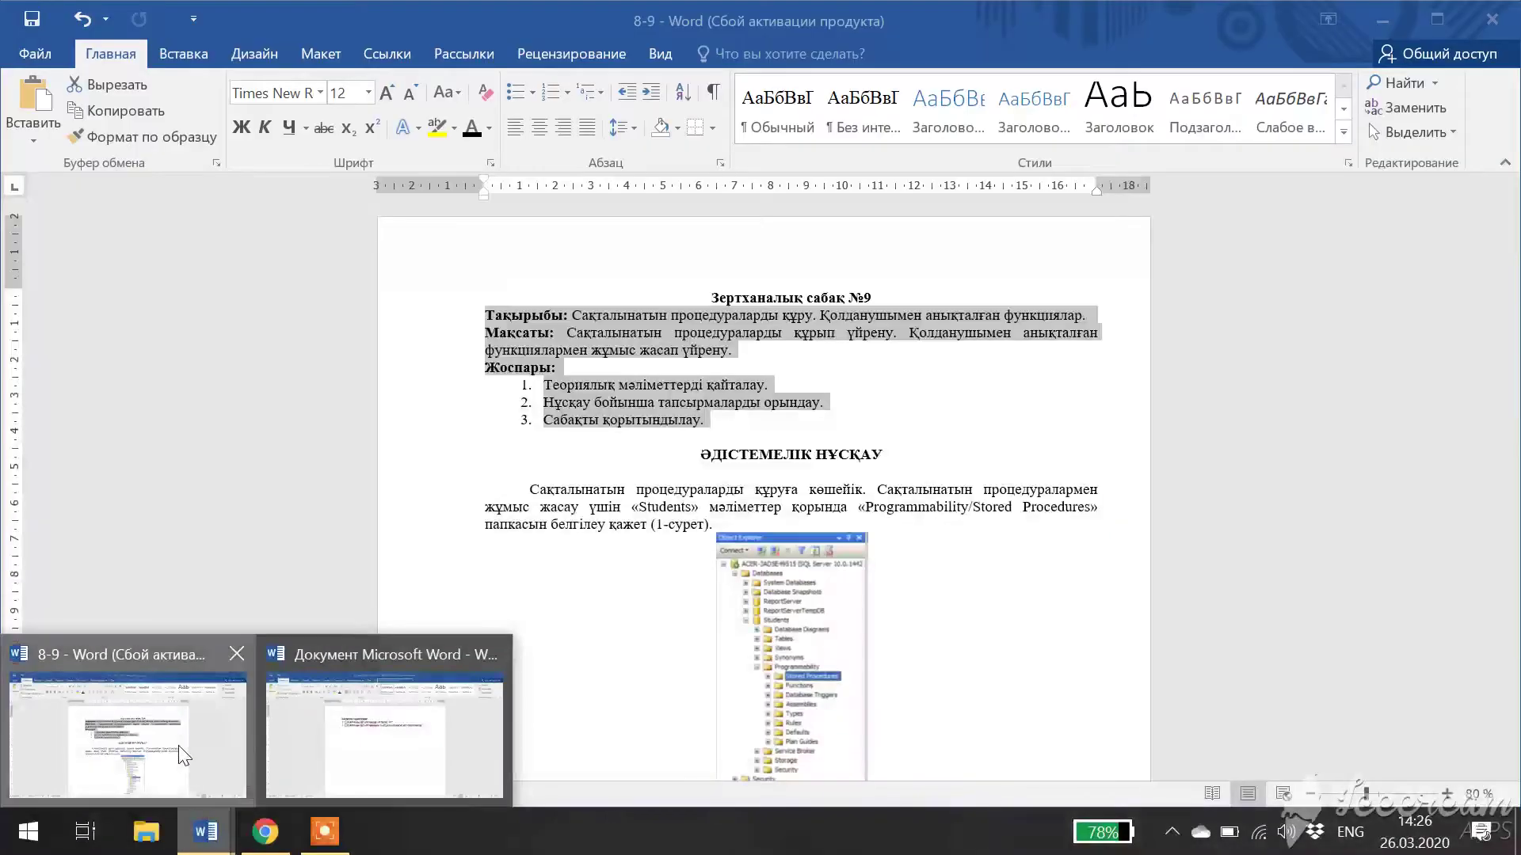
click(179, 744)
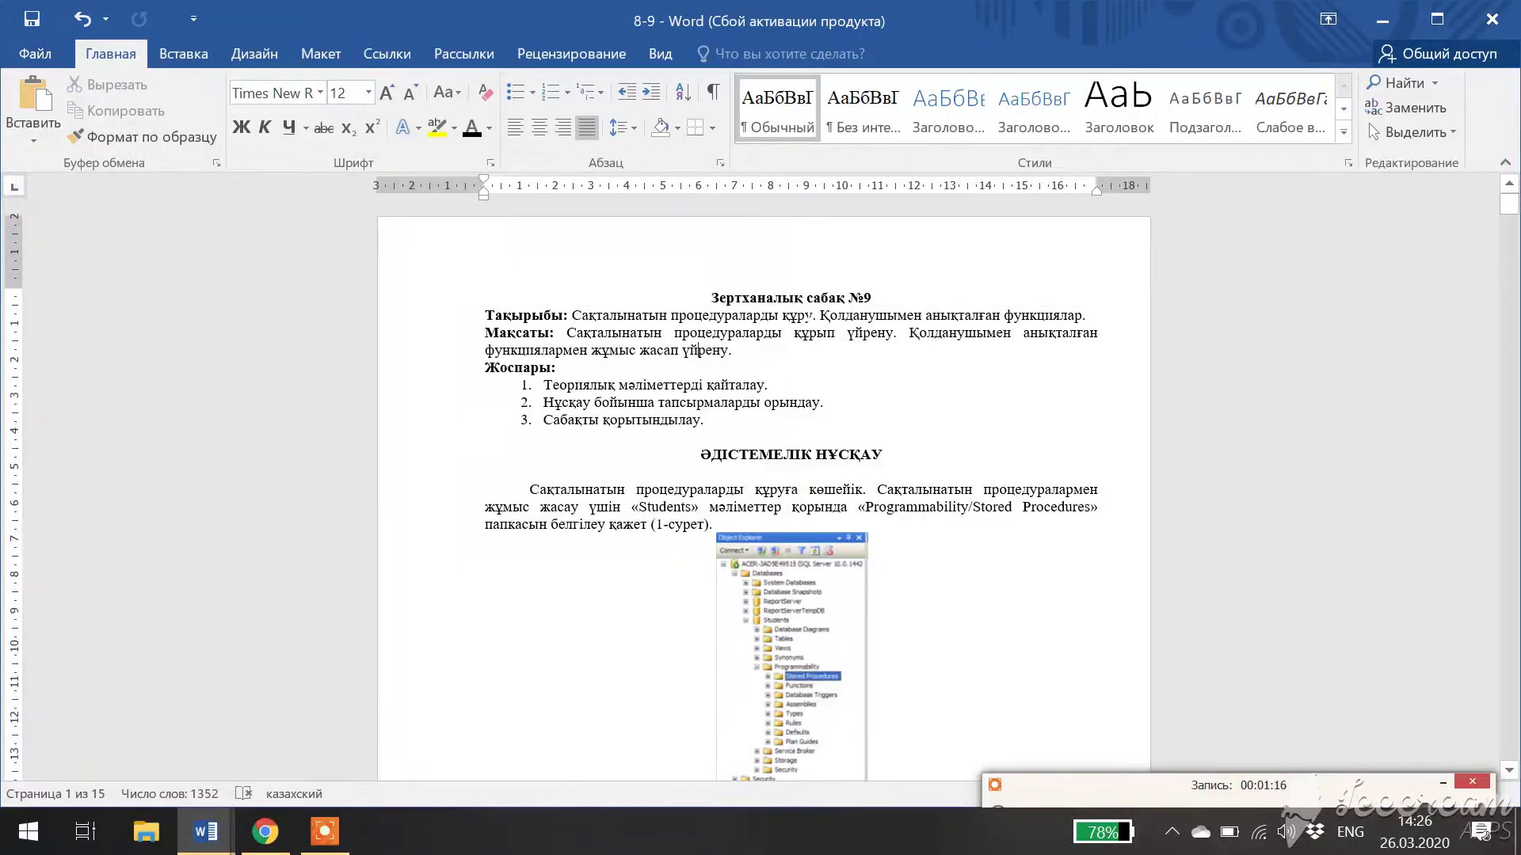
drag(1090, 315, 485, 314)
key(ctrl+c)
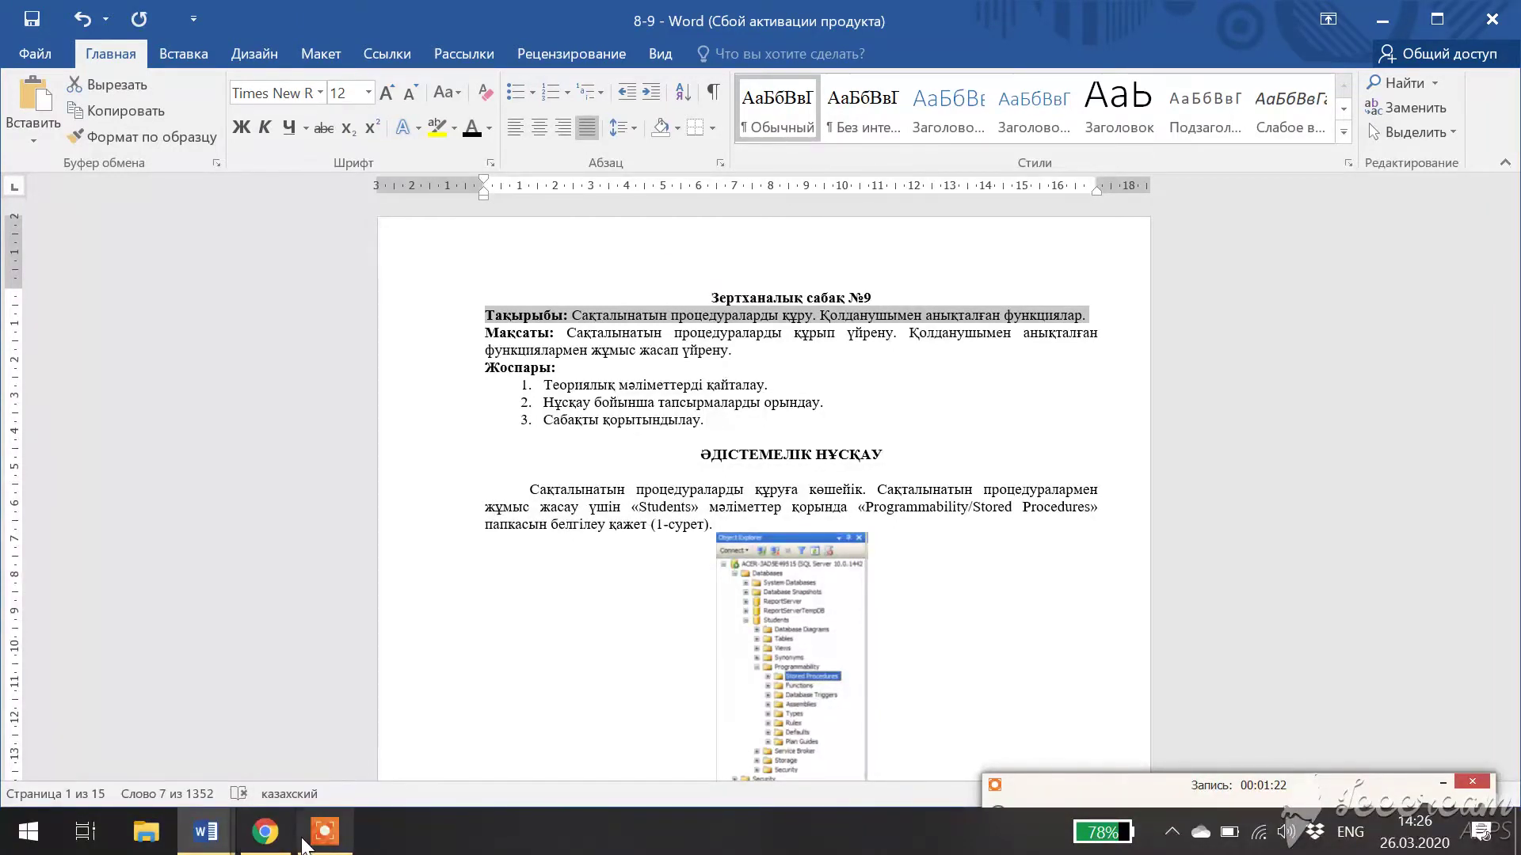
click(249, 844)
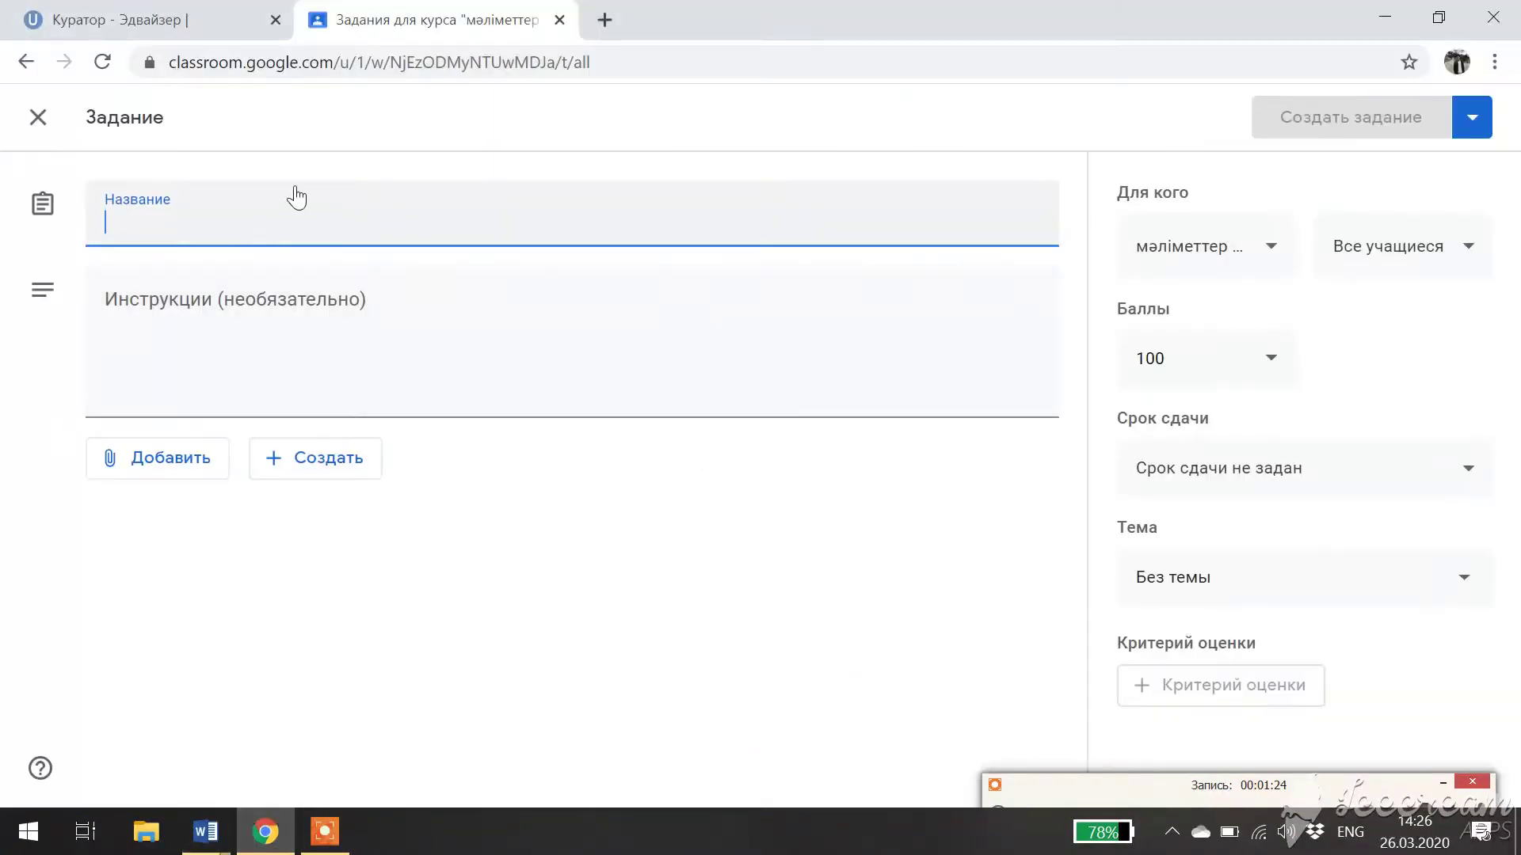
key(ctrl+v)
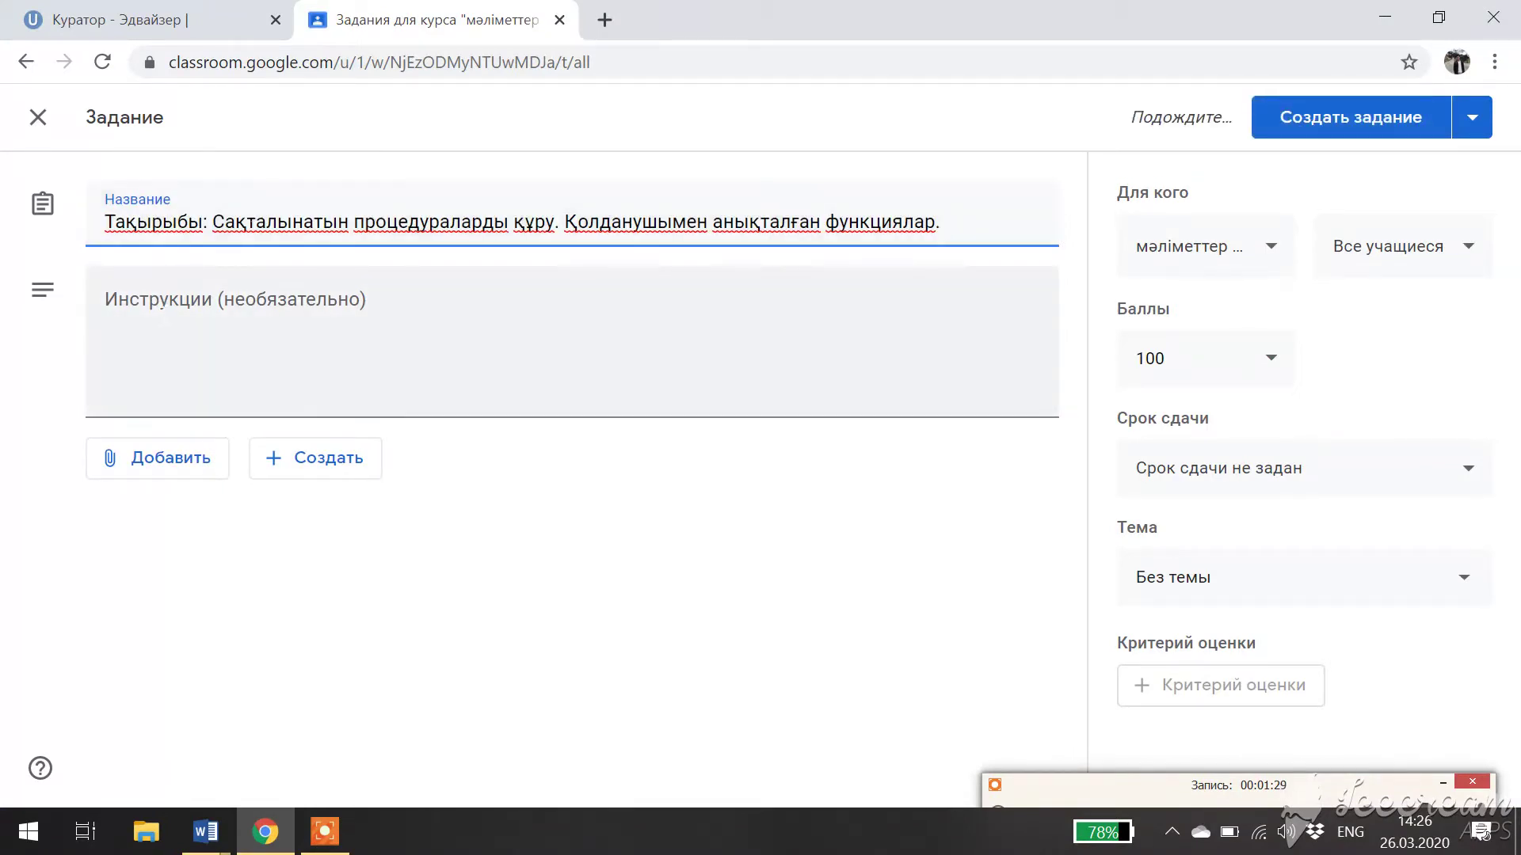
- Copy the "Мақсаты" paragraph and the three-item "Жоспары" list from the Word document 8-9 into the assignment's instructions
click(163, 317)
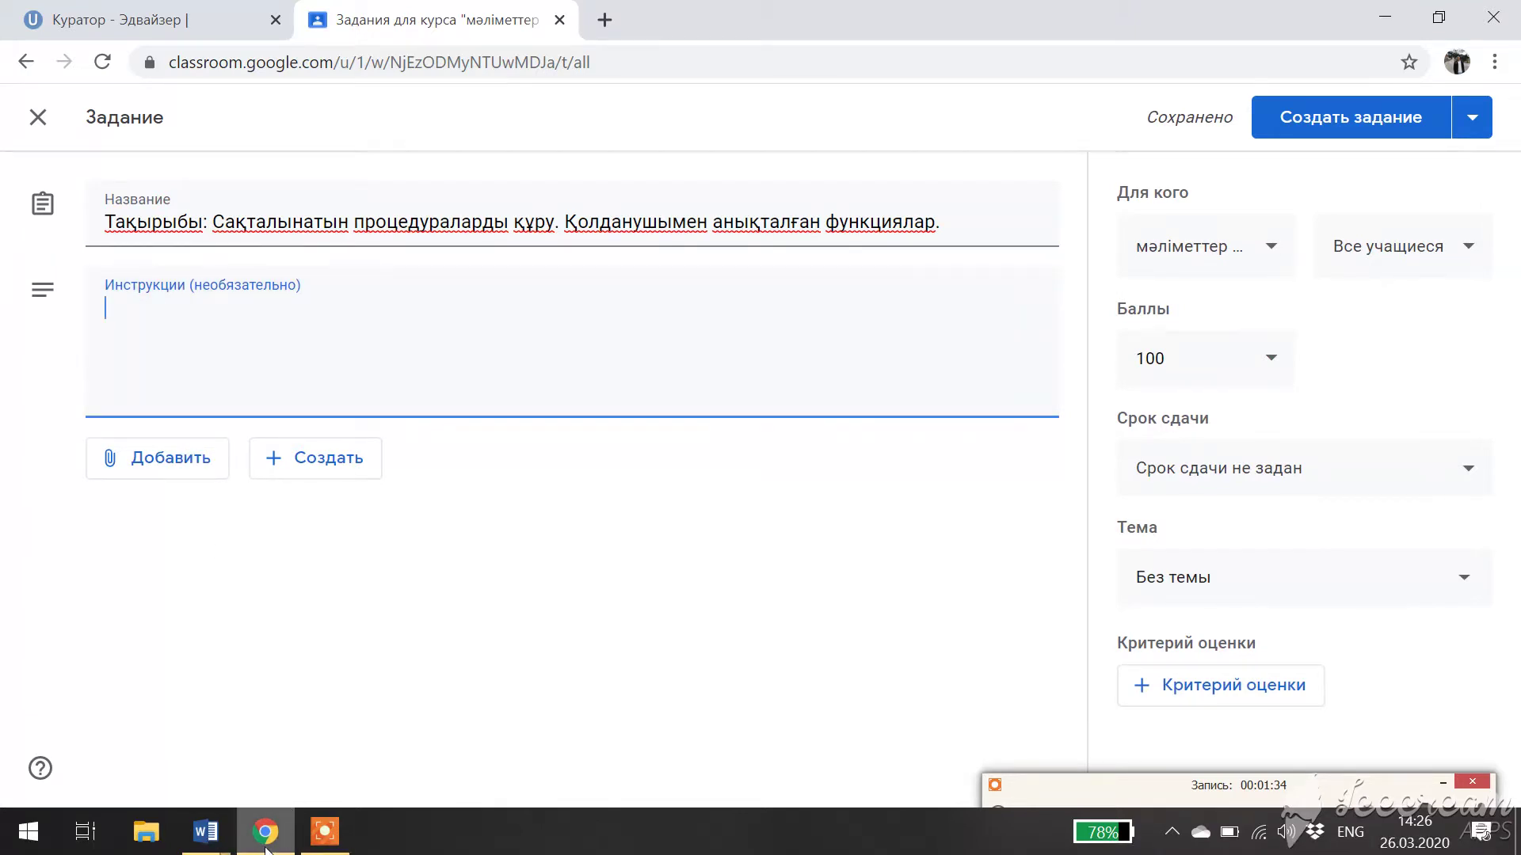
click(205, 832)
click(189, 762)
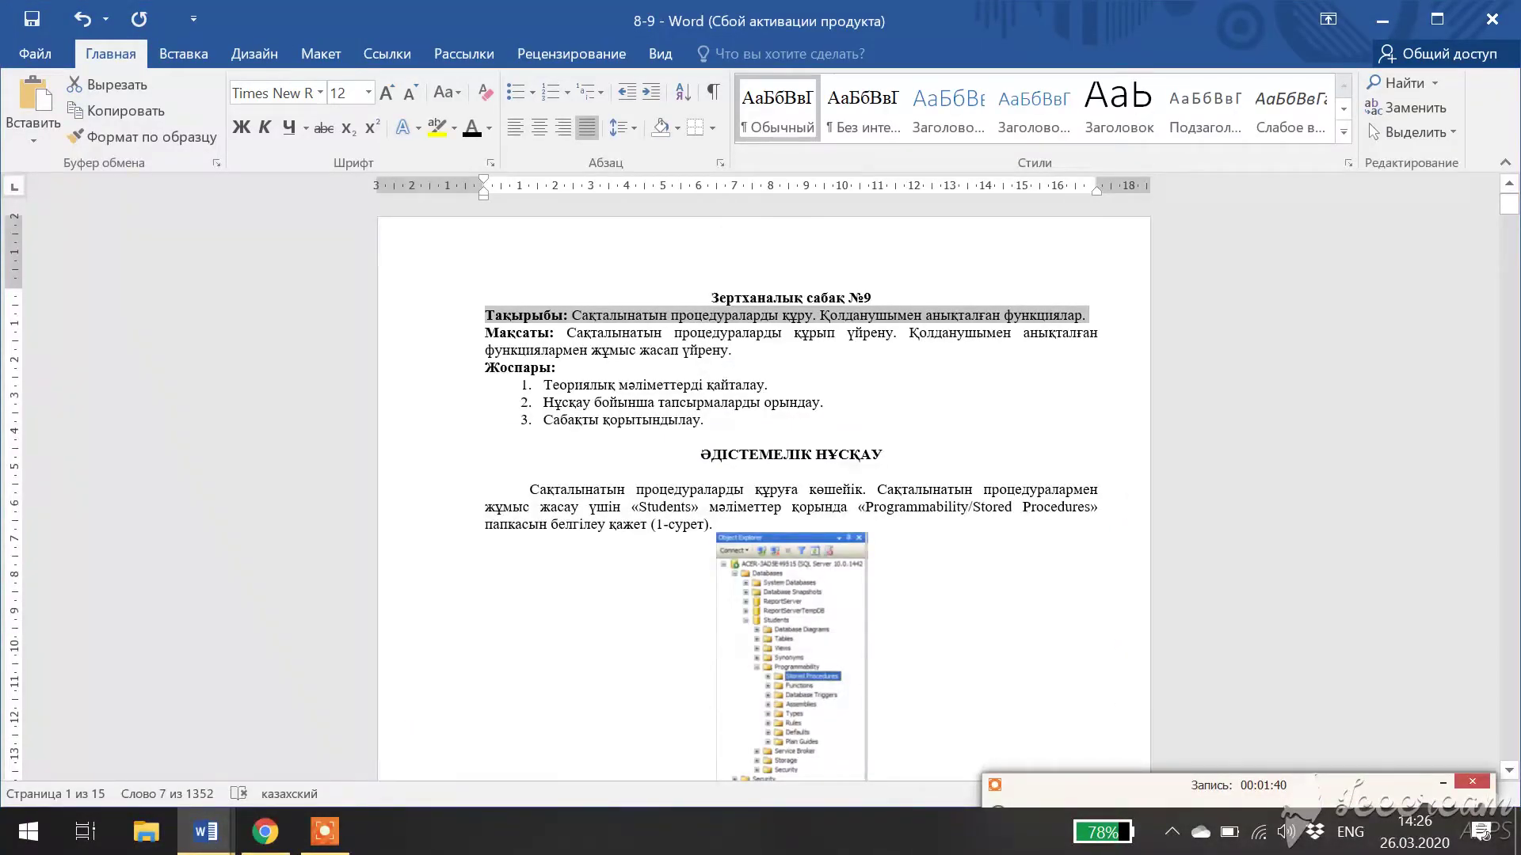
drag(709, 420, 501, 336)
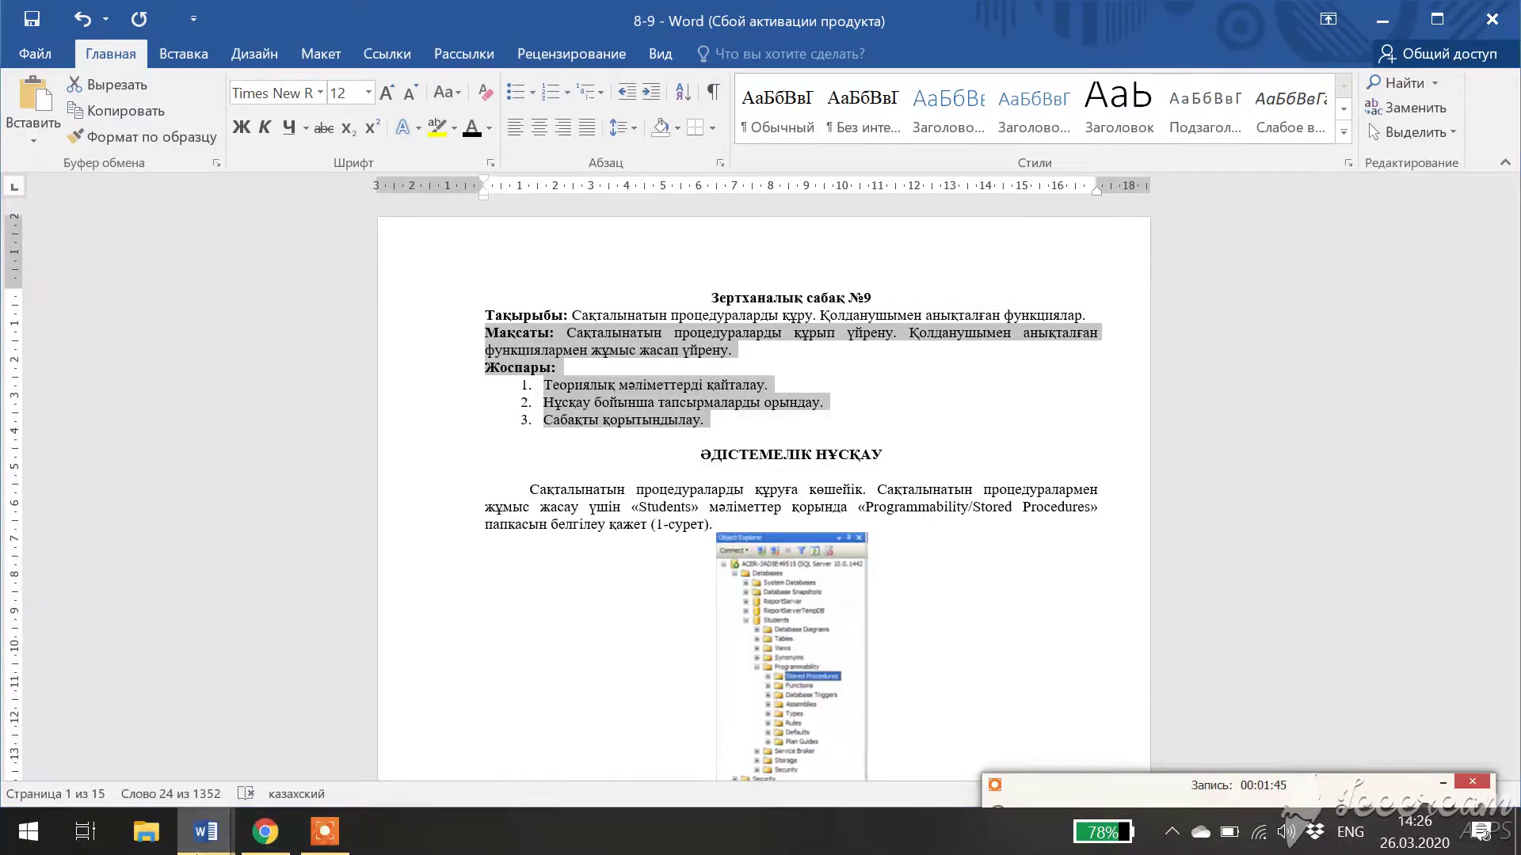
mouse_move(206, 830)
click(331, 782)
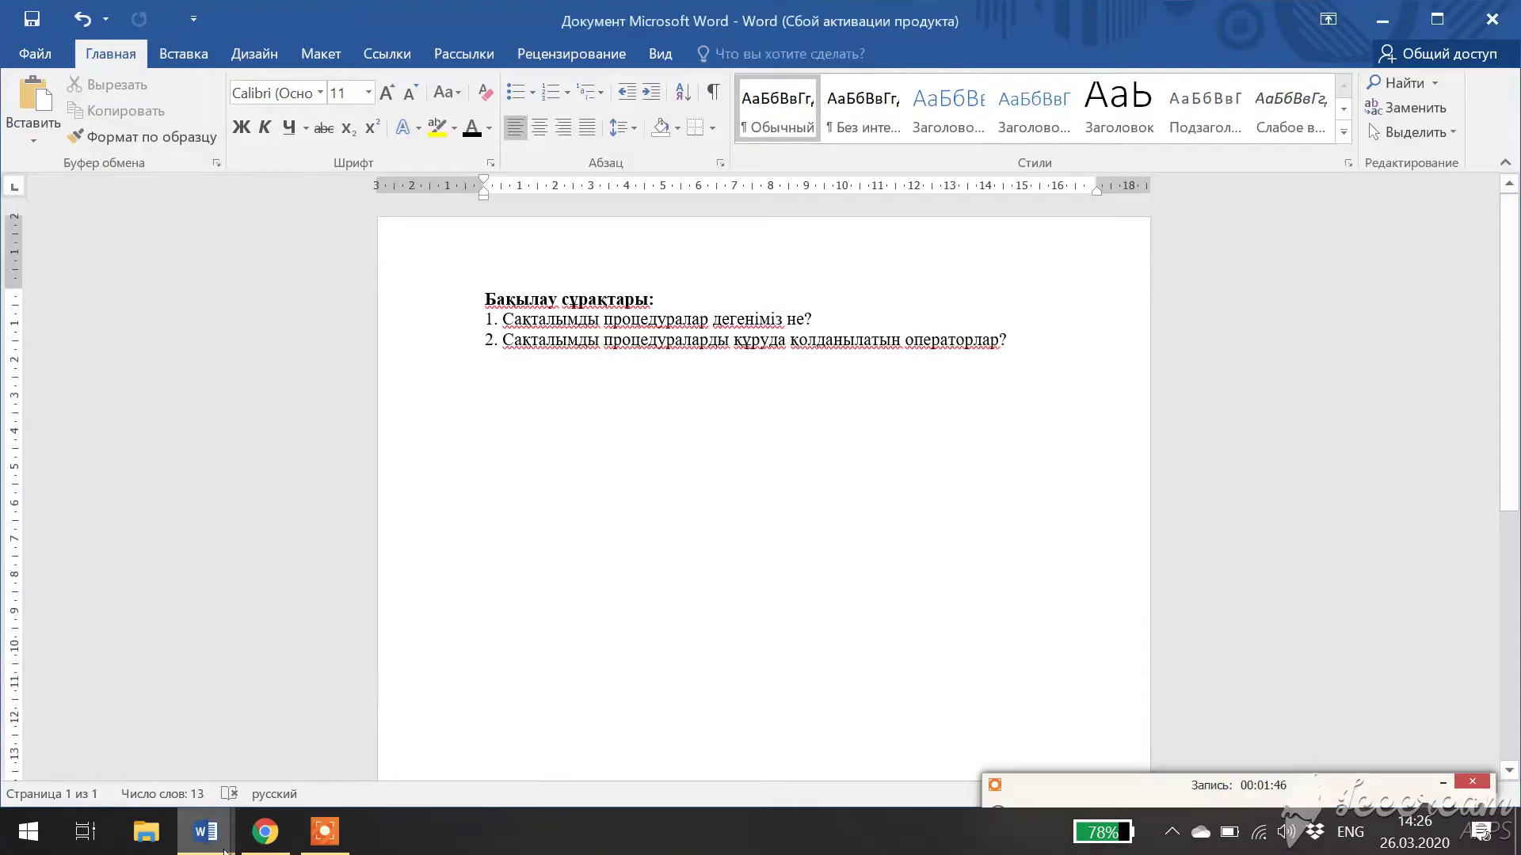
click(266, 831)
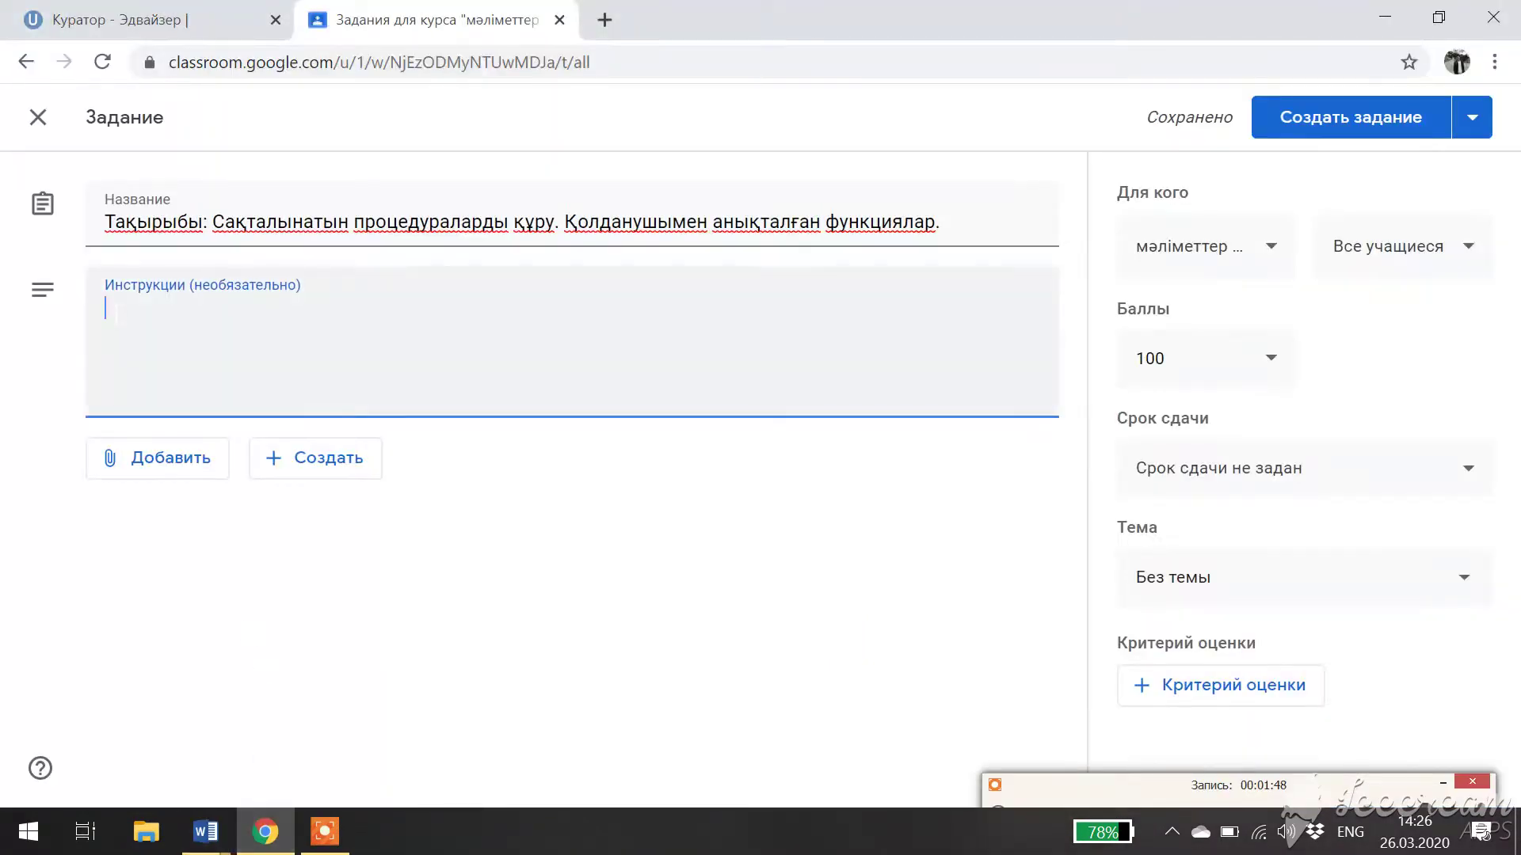
text(Мақсаты: Сақталынатын процедураларды құрып үйрену. Қолданушымен анықталған функциялармен жұмыс жасап үйрену. Жоспары: 1.	Теориялық мәліметтерді қайталау. 2.	Нұсқау бойынша тапсырмаларды орындау. 3.	Сабақты қорытындылау.)
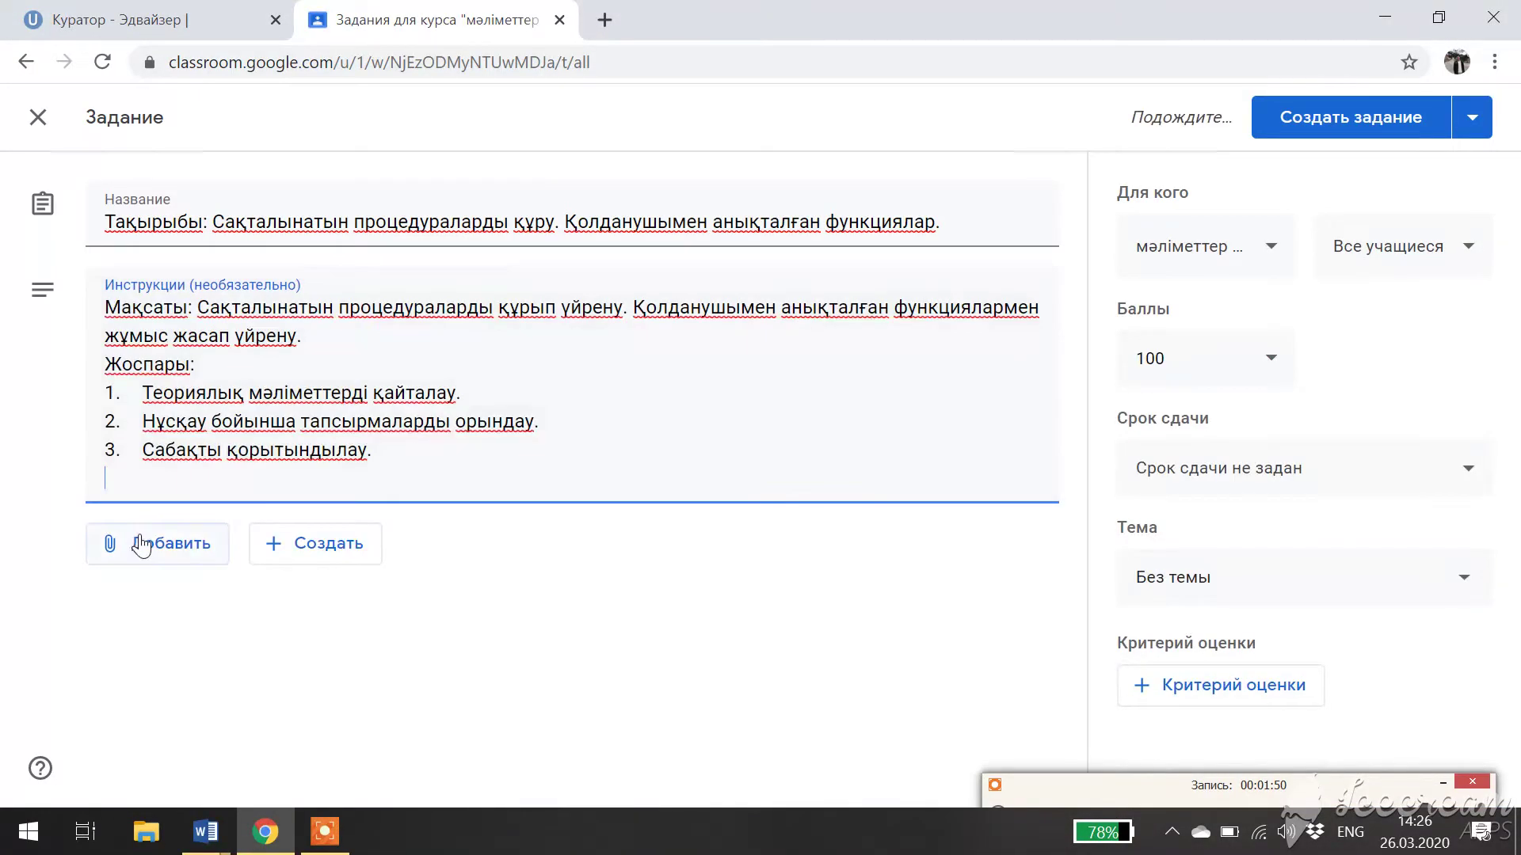
- Attach the Word file 8-9 from the computer's desktop to the assignment
click(210, 554)
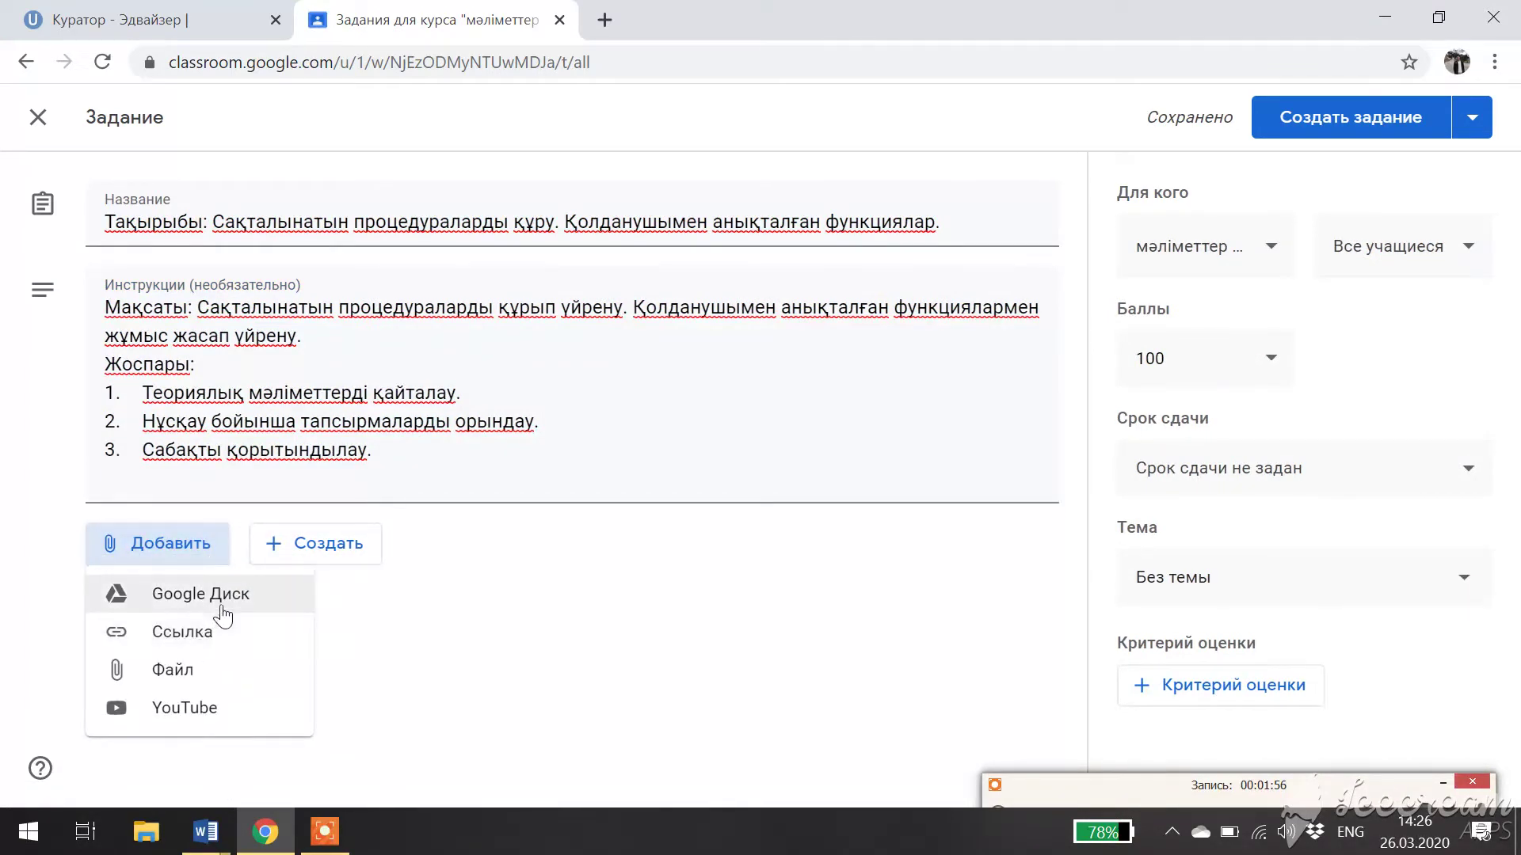
click(214, 671)
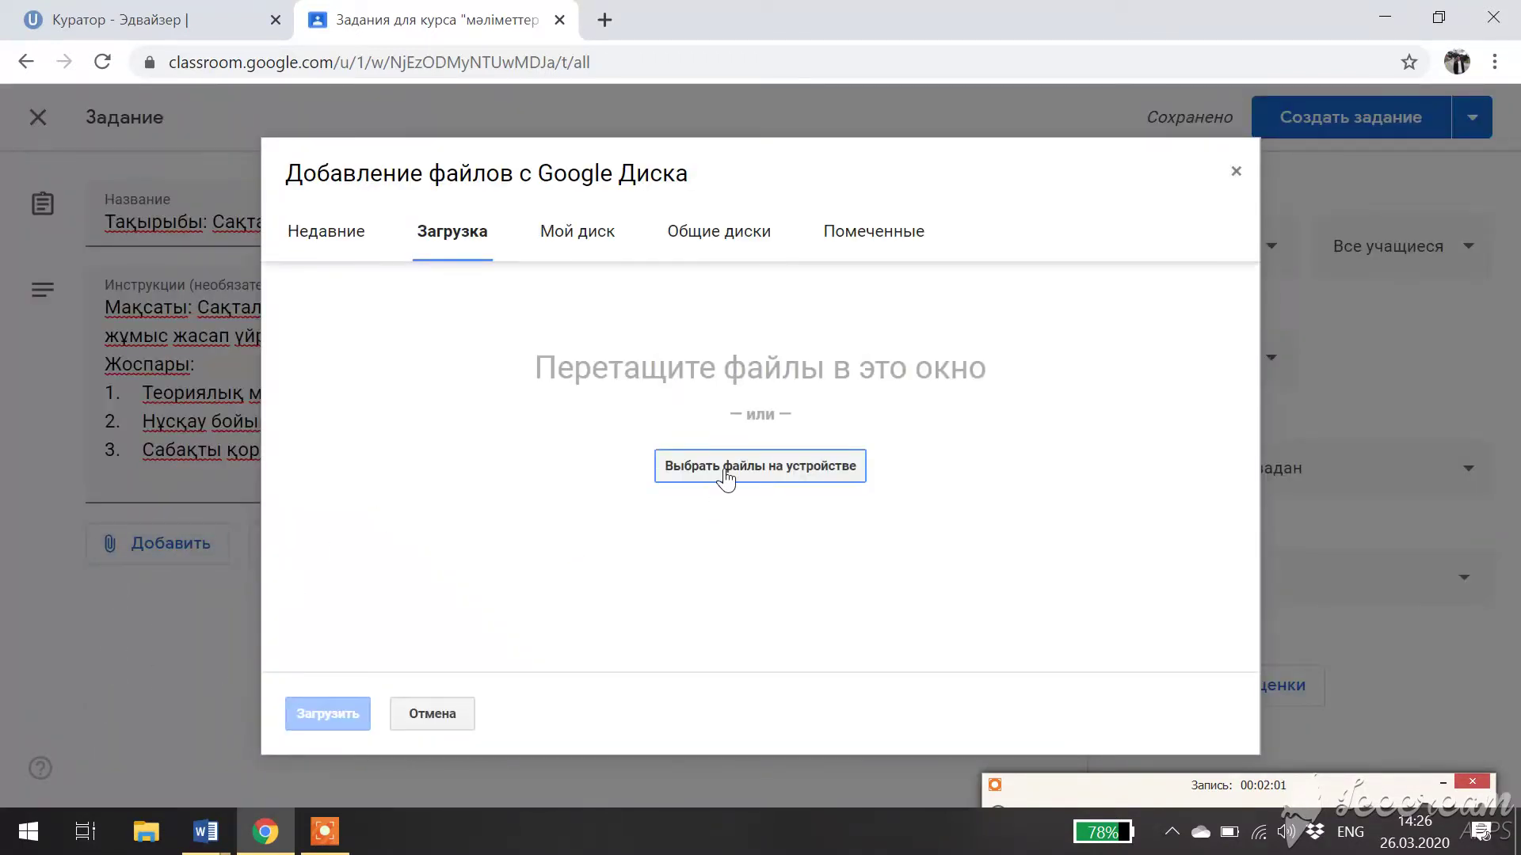
click(724, 469)
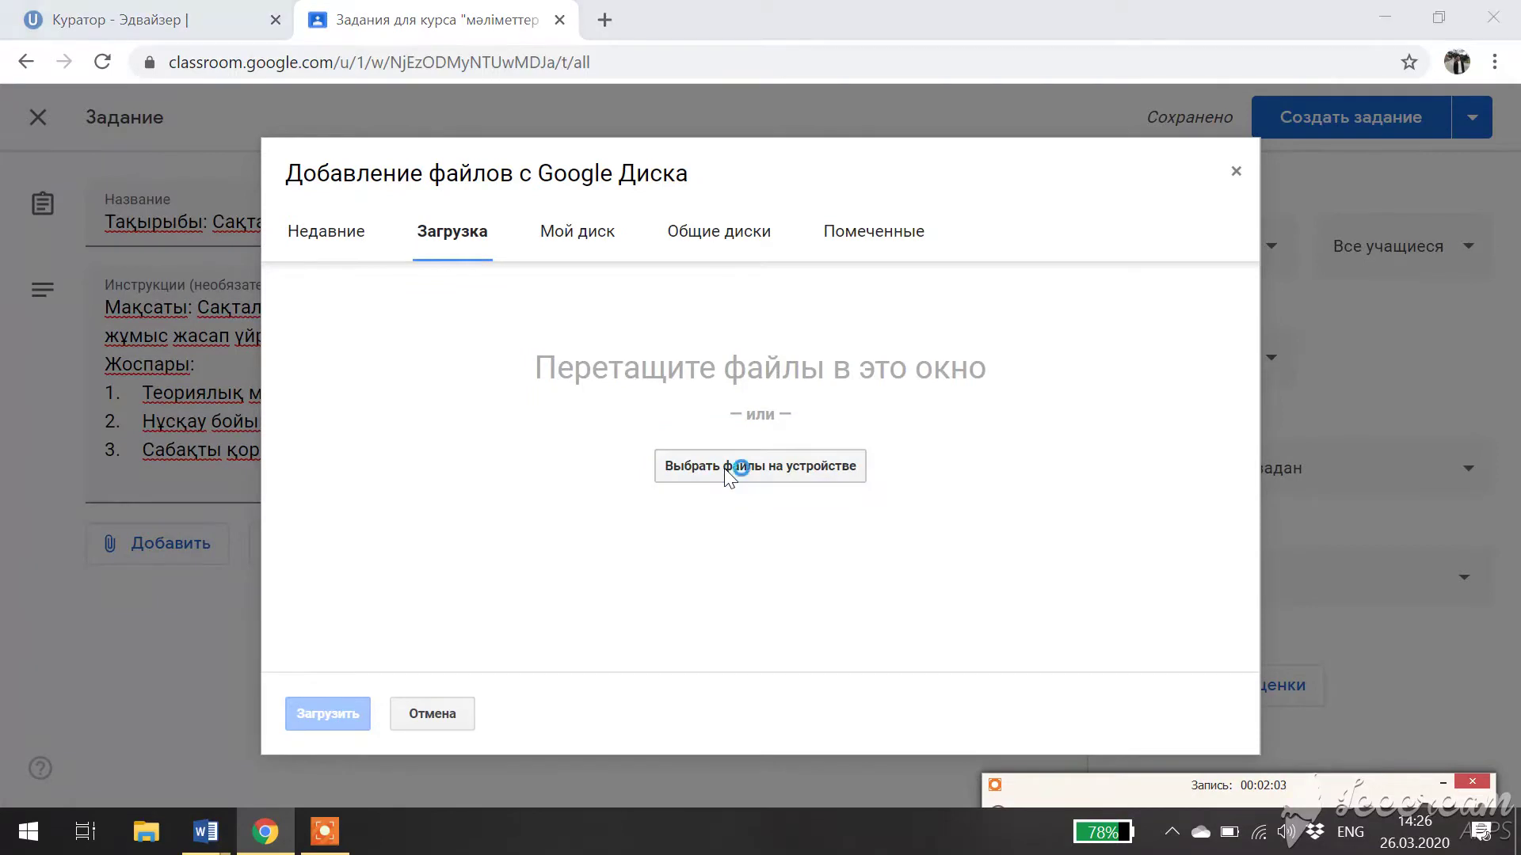
click(111, 129)
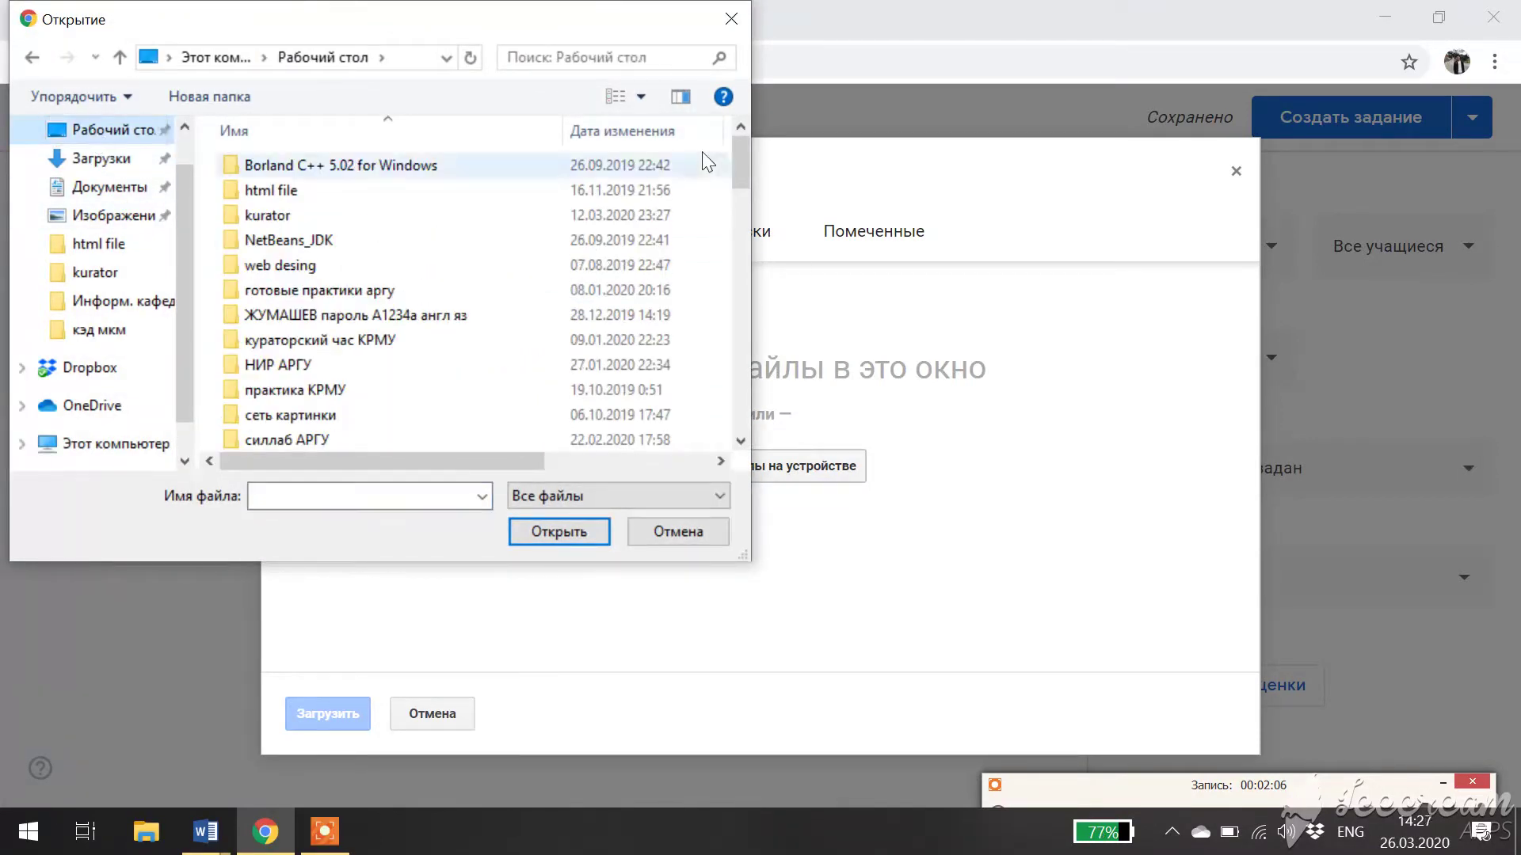
drag(738, 174, 738, 240)
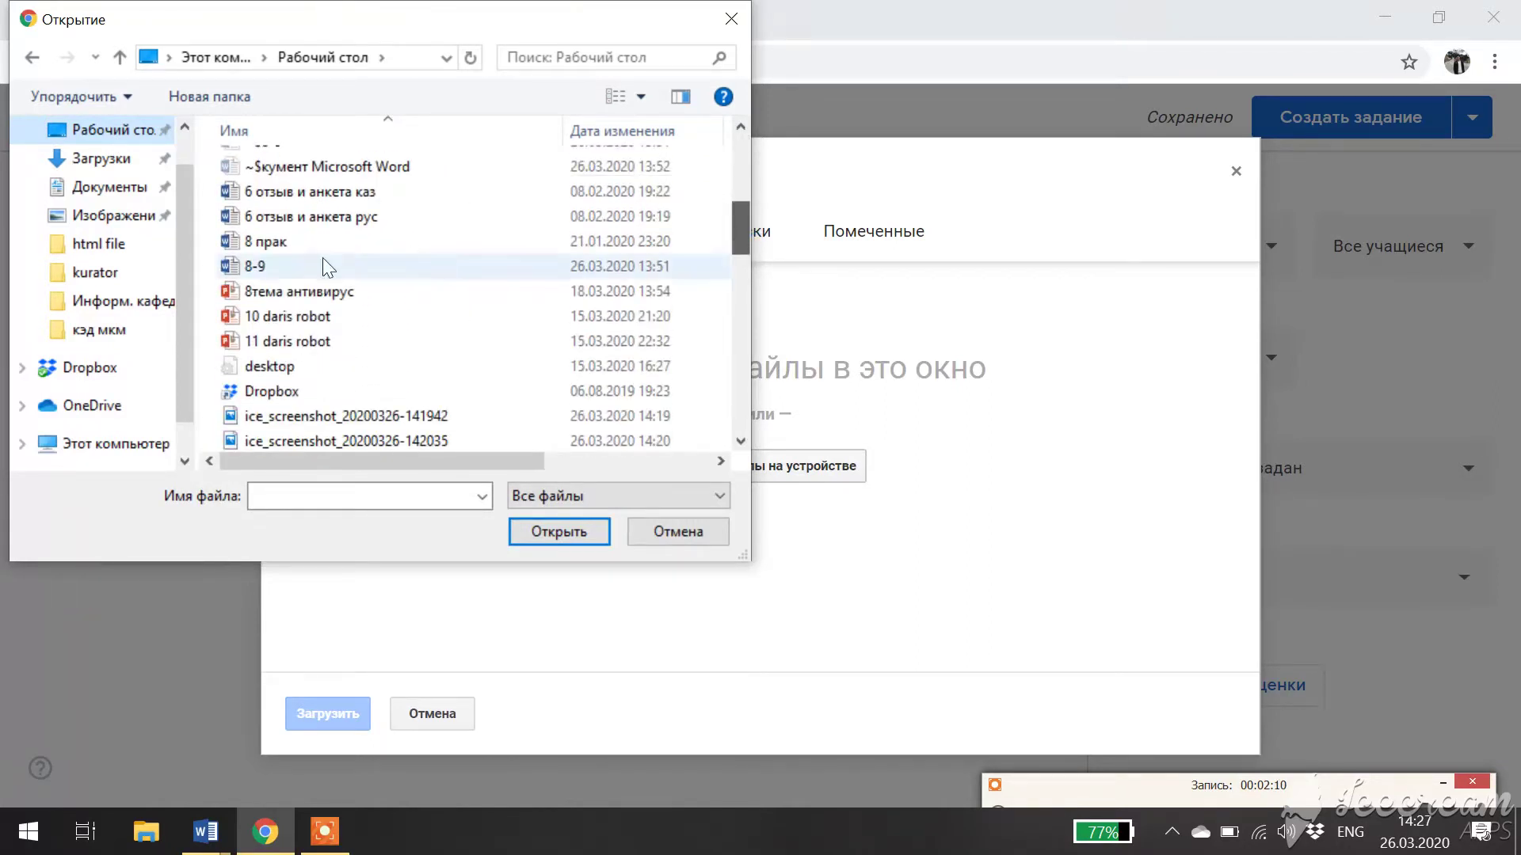
click(293, 266)
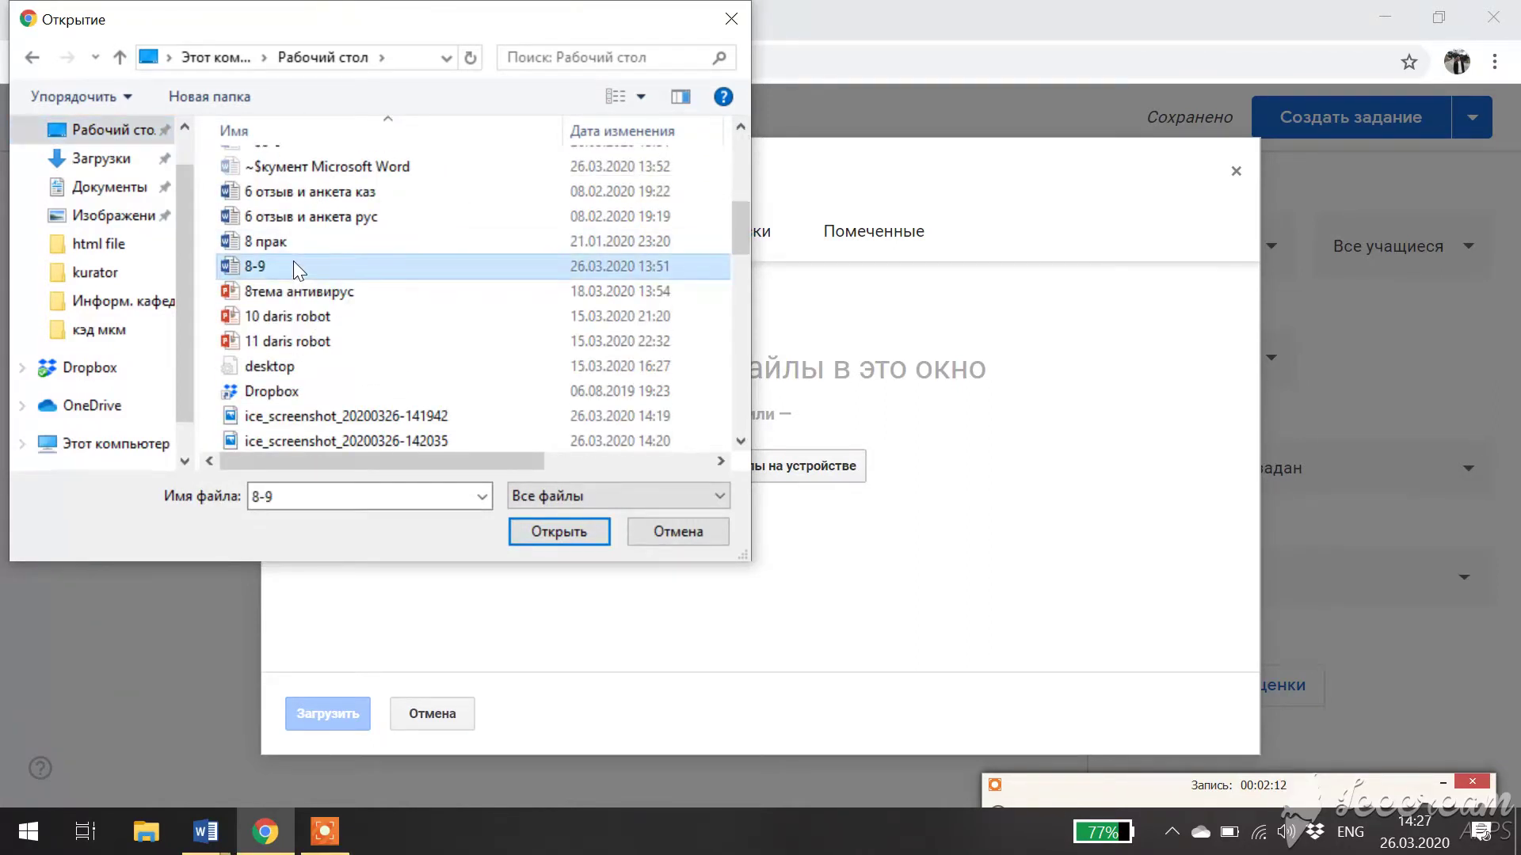
click(558, 537)
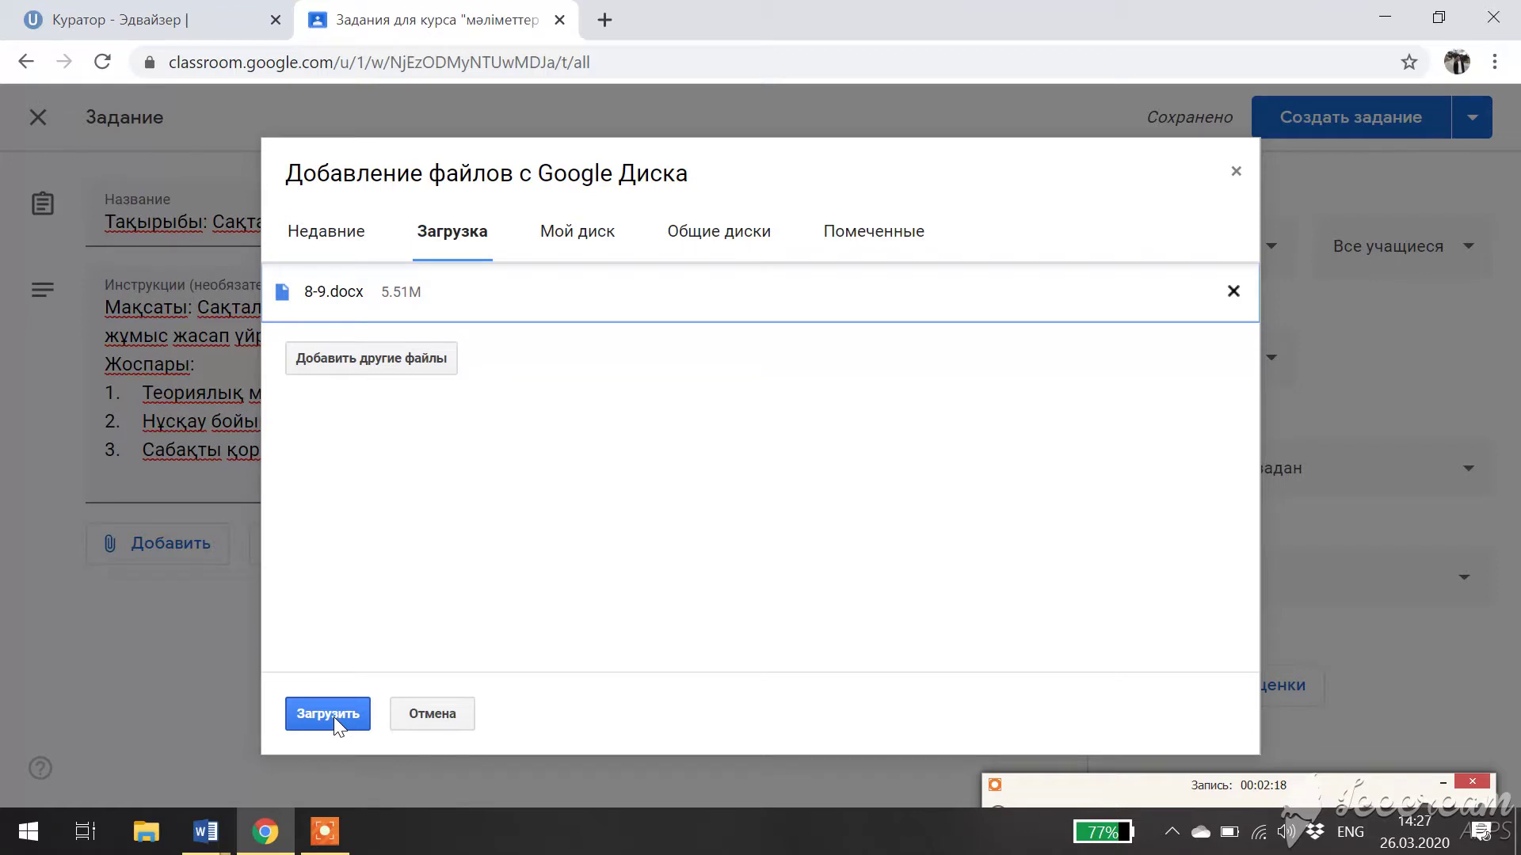
click(334, 714)
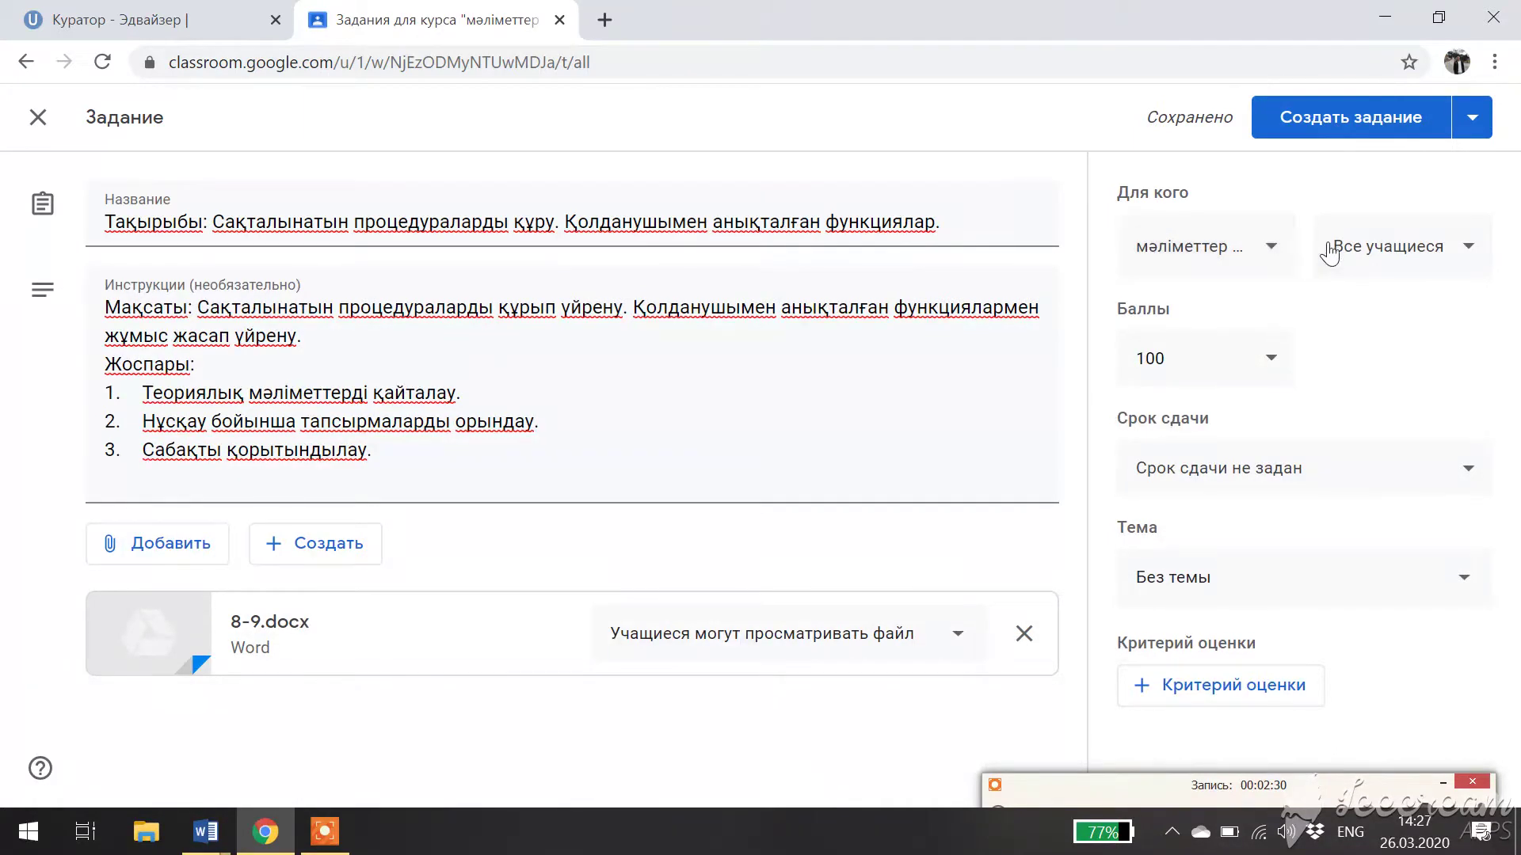
- Set the assignment's due date to 27 March 2020 and publish the assignment
click(1272, 369)
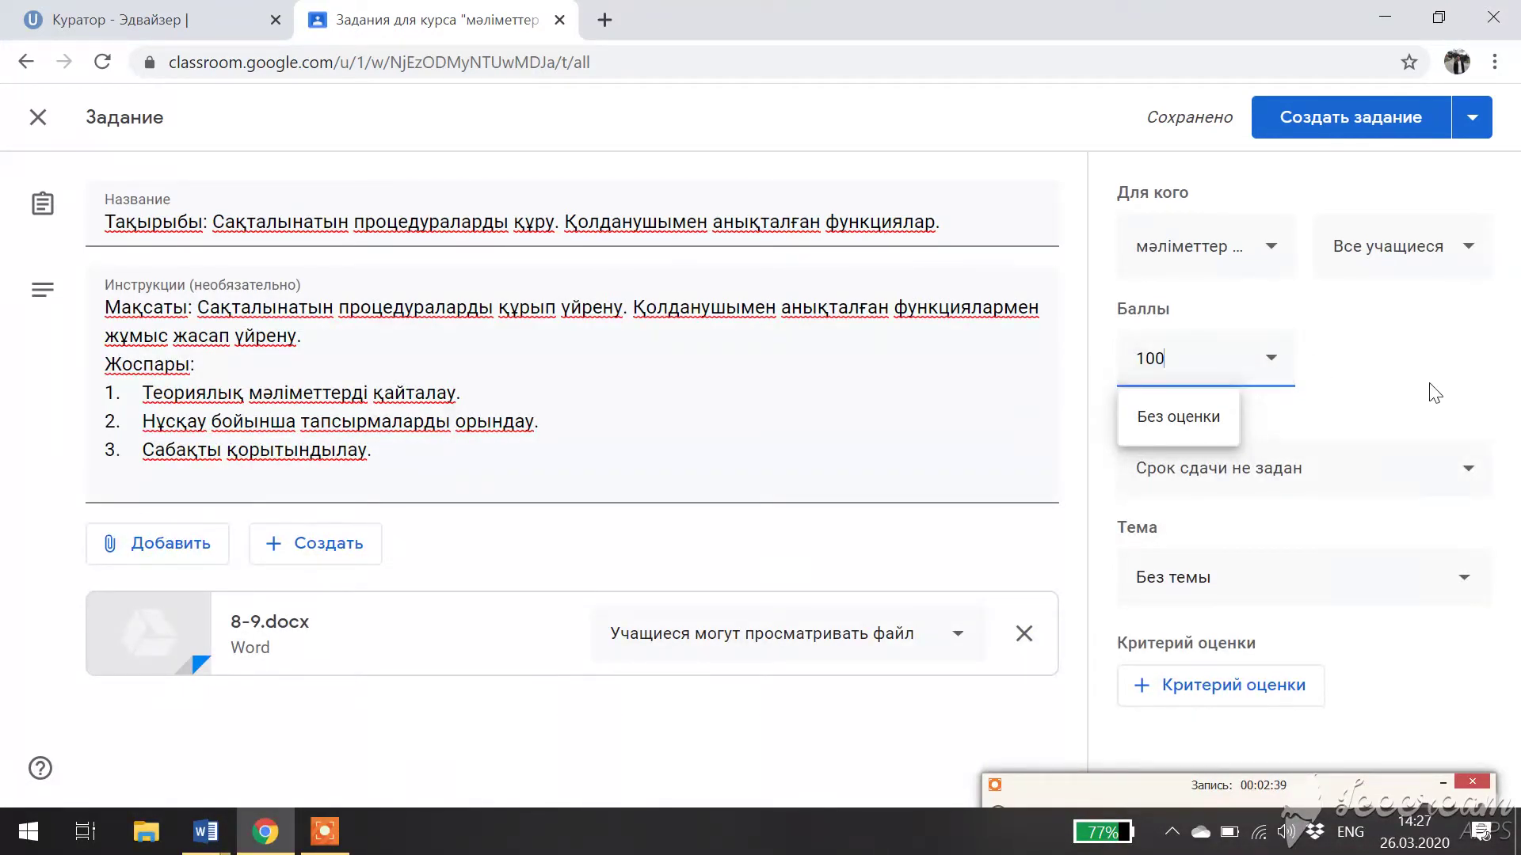
click(1478, 475)
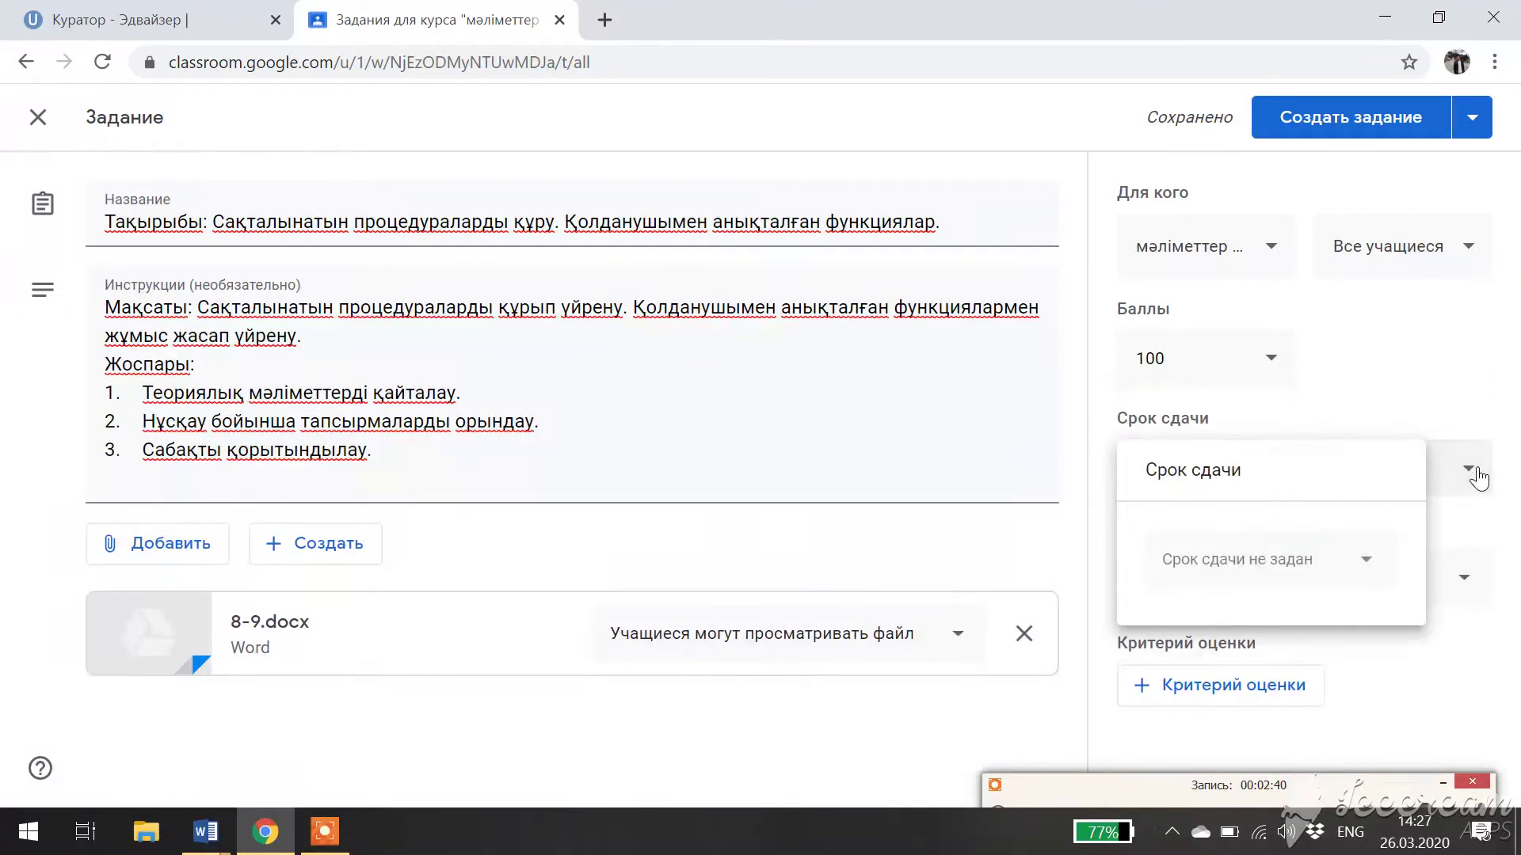
click(1365, 564)
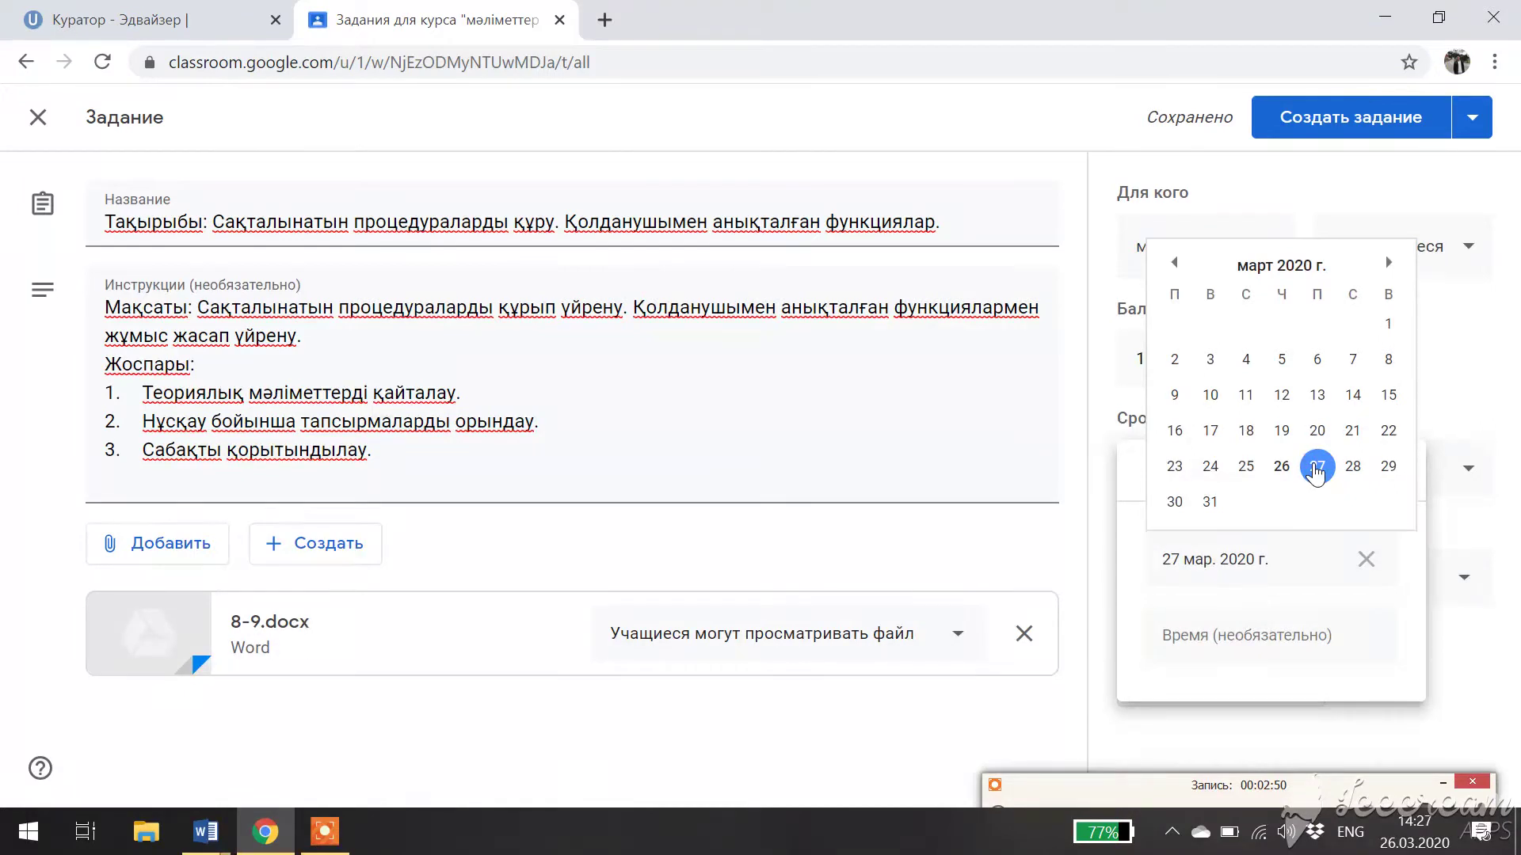
click(1316, 472)
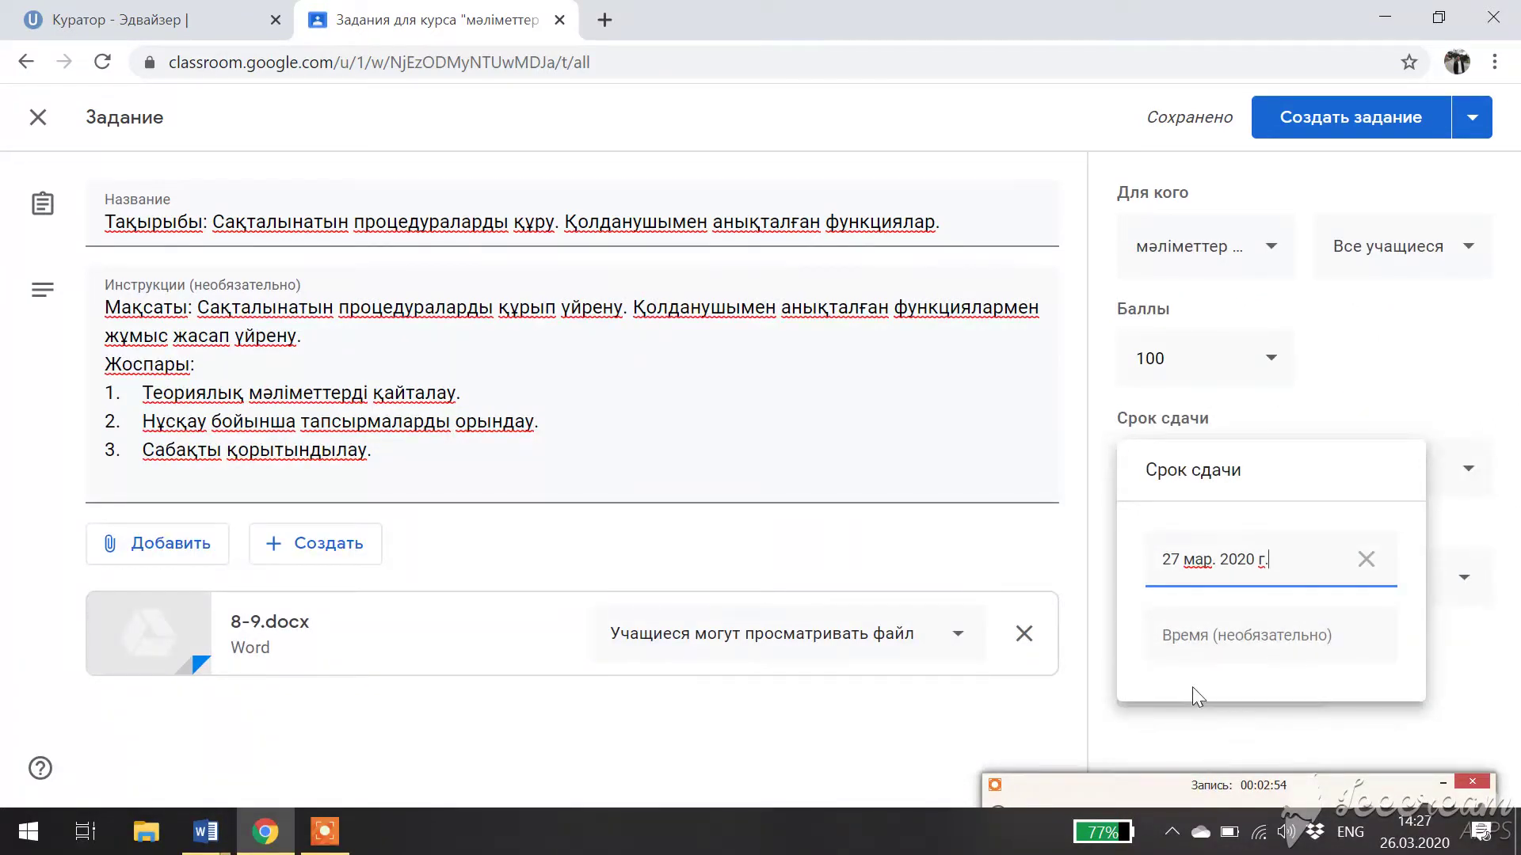
click(1245, 742)
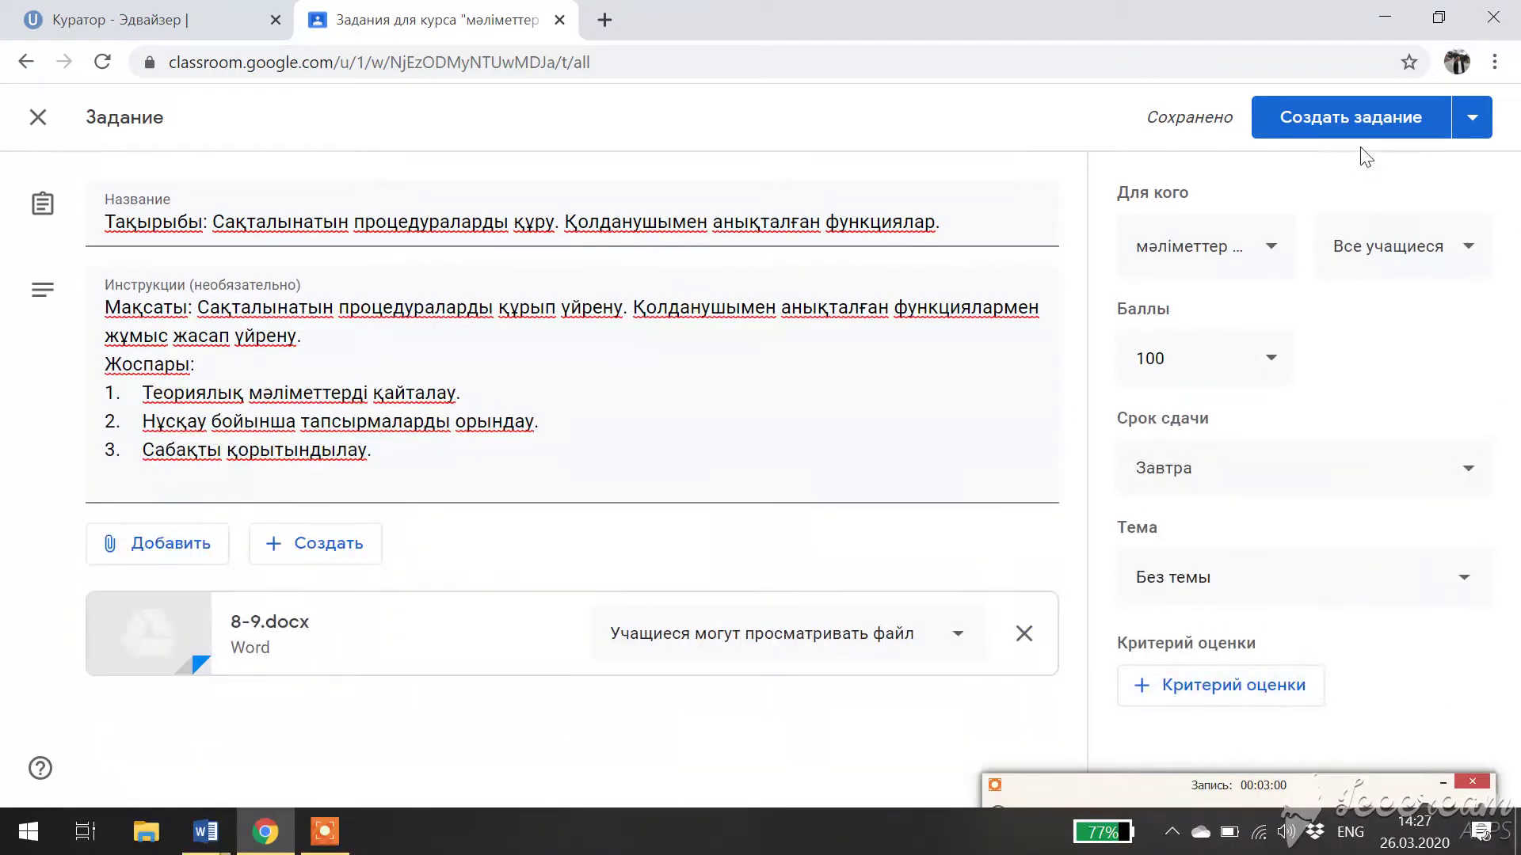
click(1316, 140)
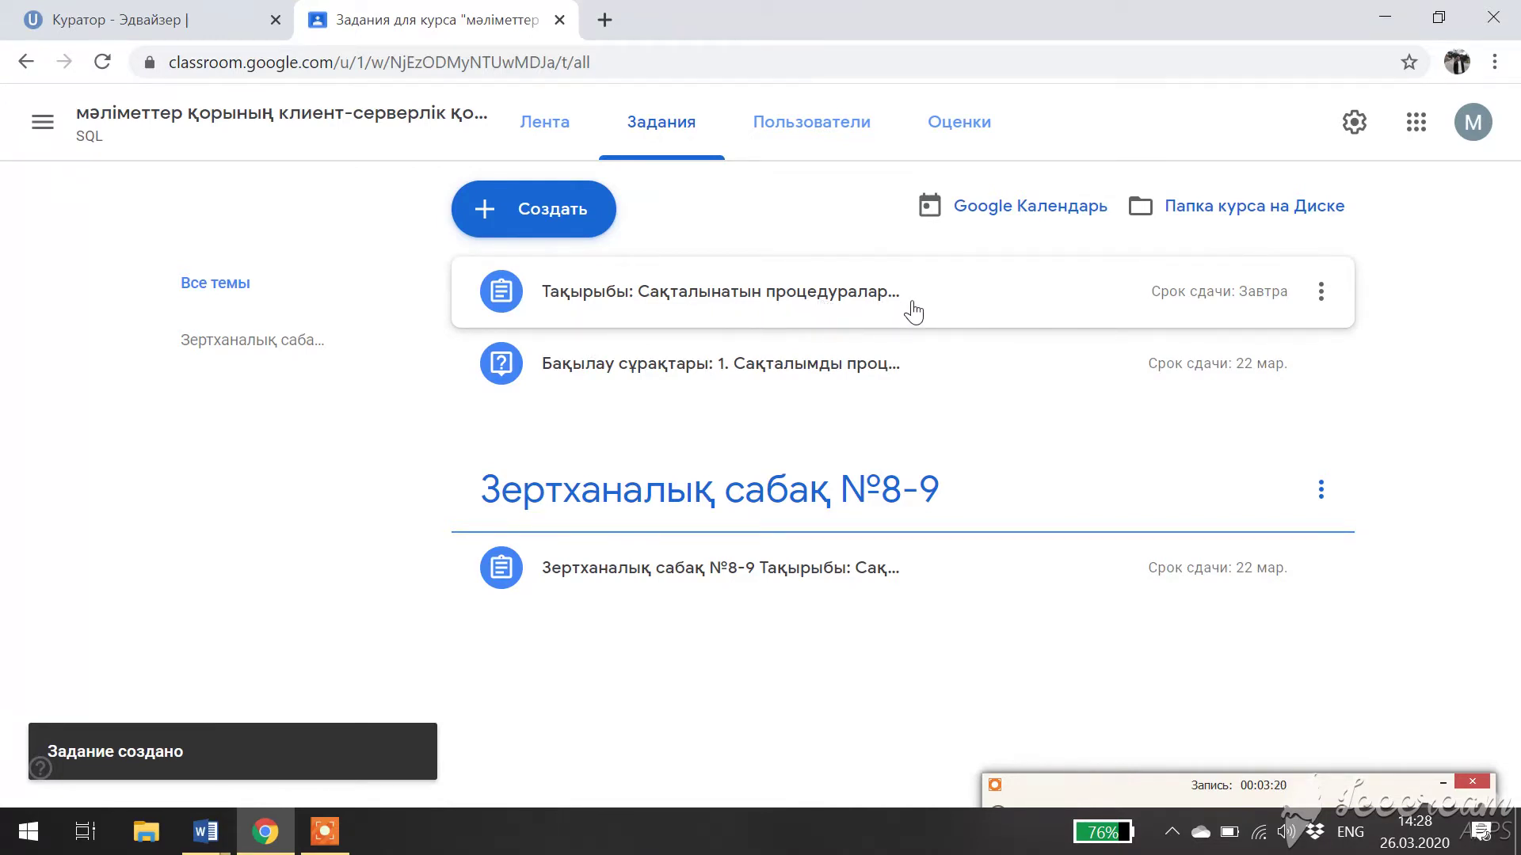
- Start a new question and copy the "Бақылау сұрақтары:" heading and its two questions from the Word file "Документ Microsoft Word" into the question's instructions
click(569, 232)
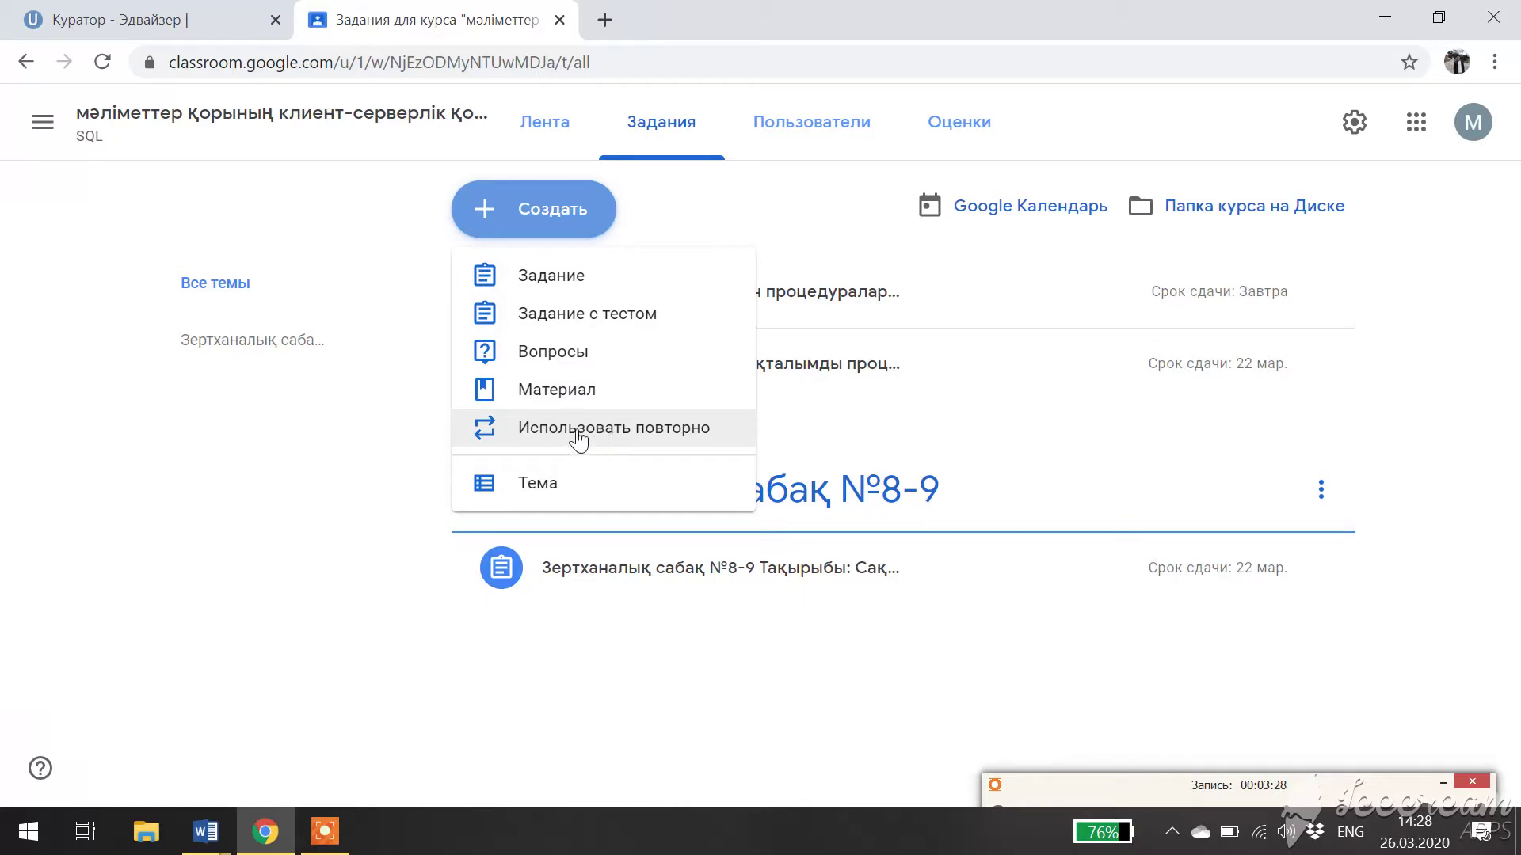
click(565, 355)
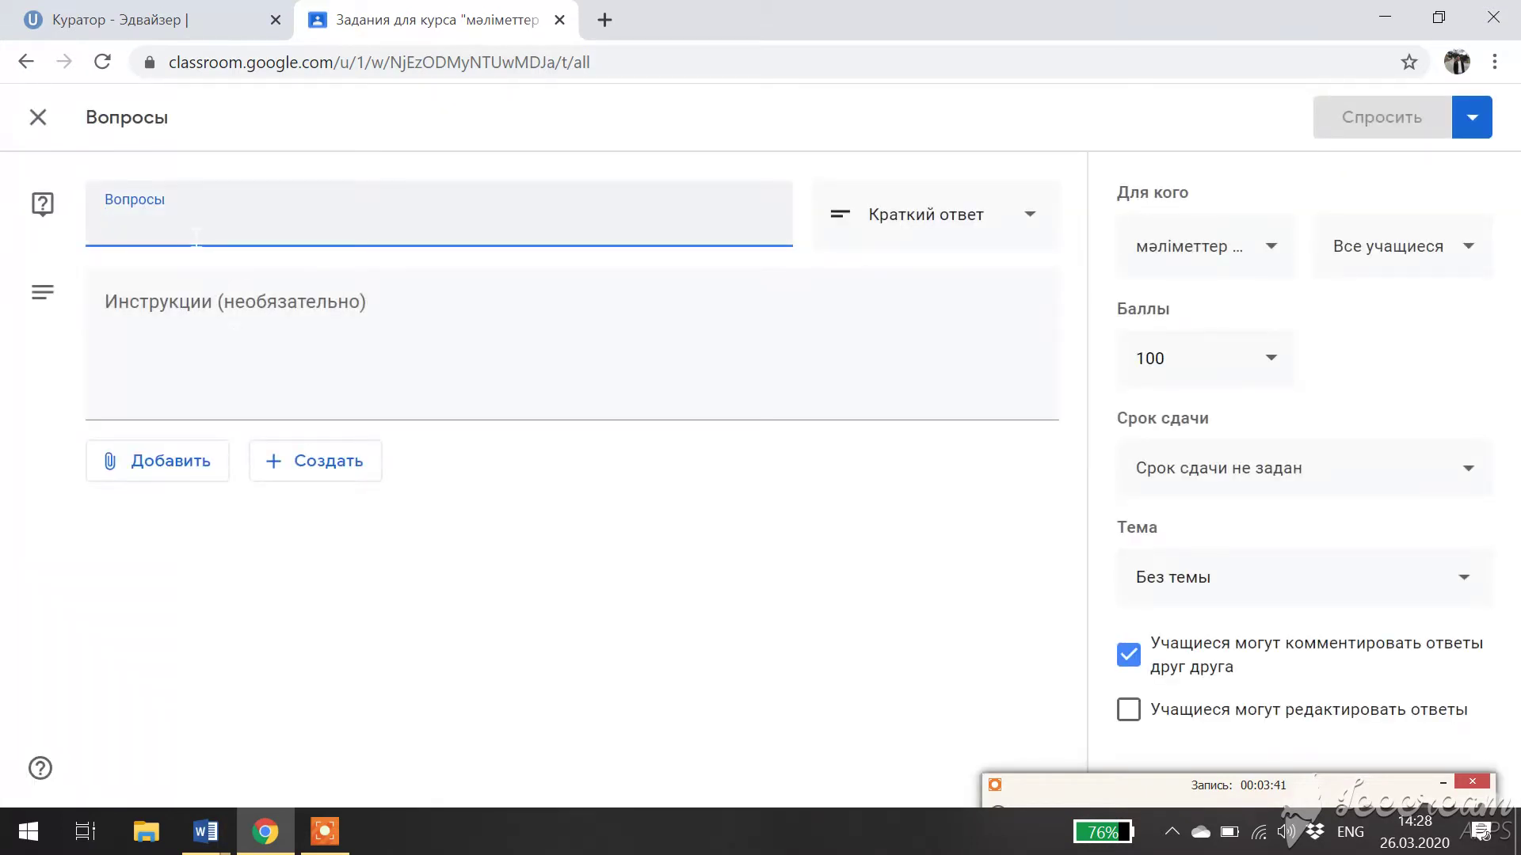
mouse_move(210, 832)
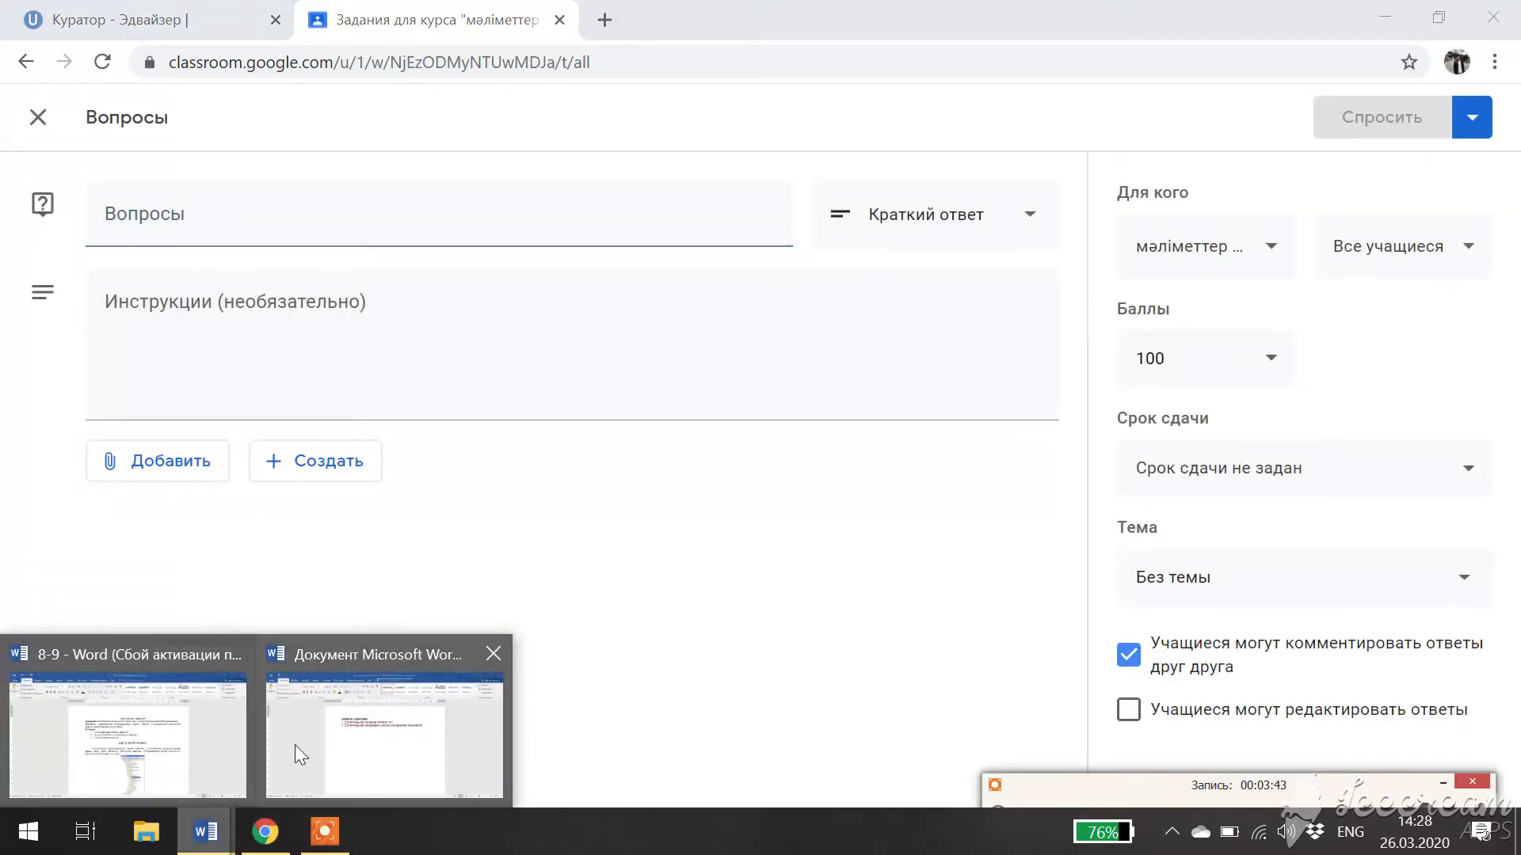
click(287, 746)
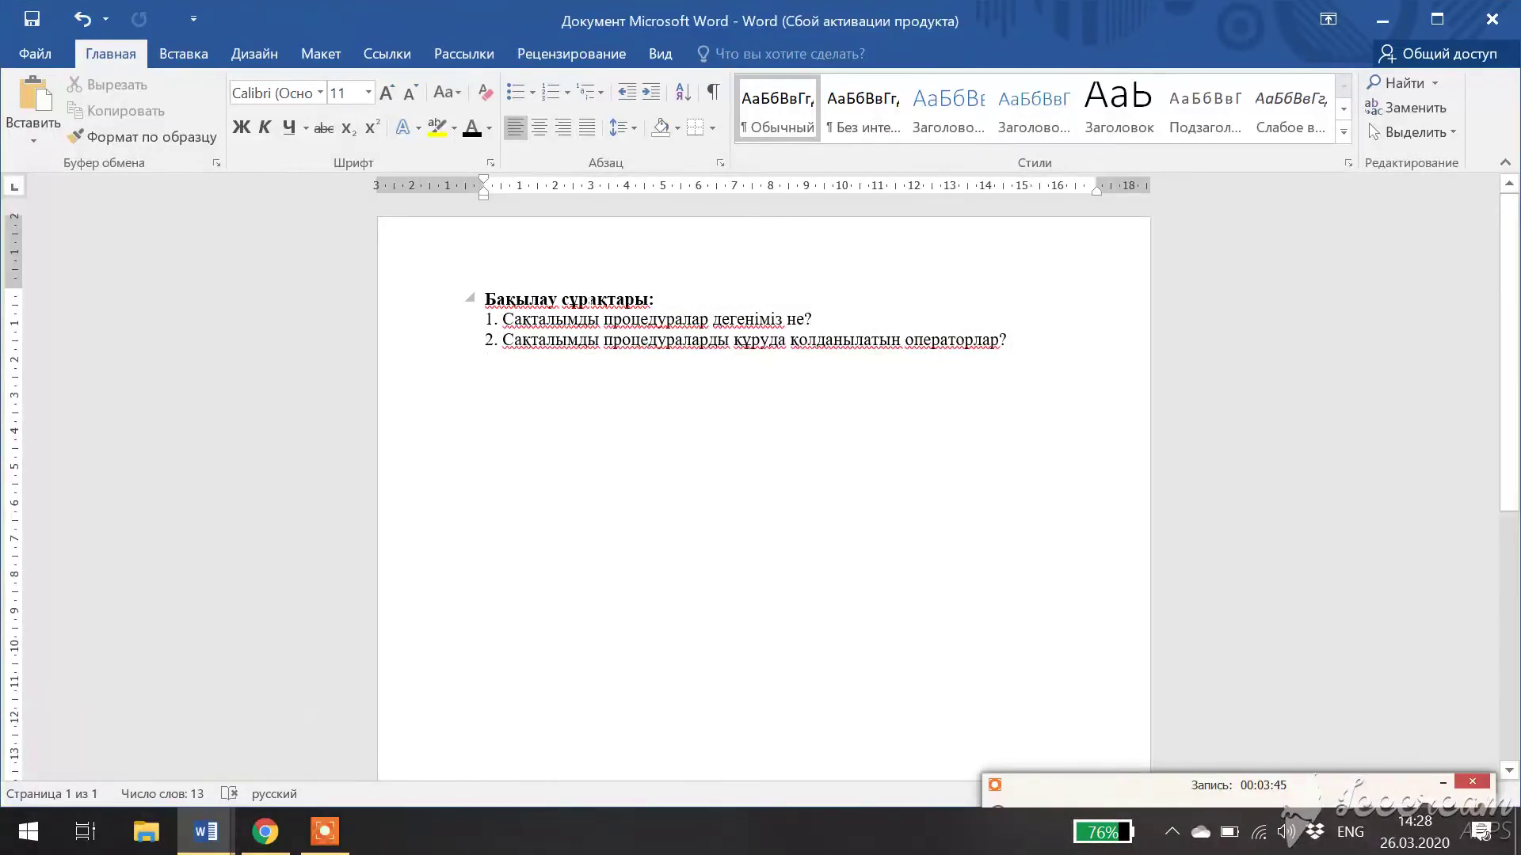
key(ctrl+a)
click(588, 301)
key(ctrl+a)
key(ctrl+c)
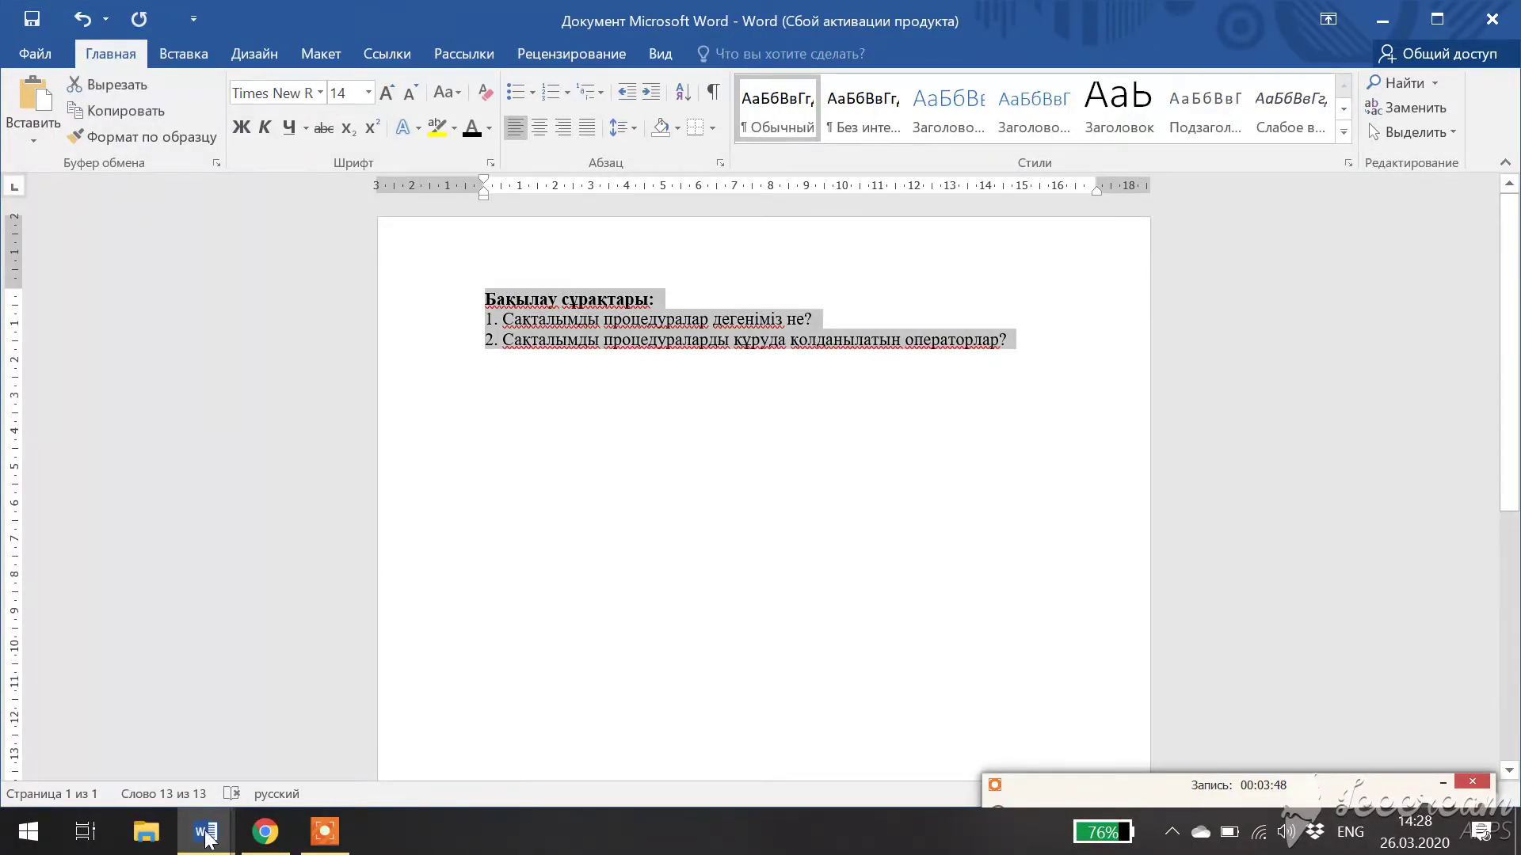
click(206, 833)
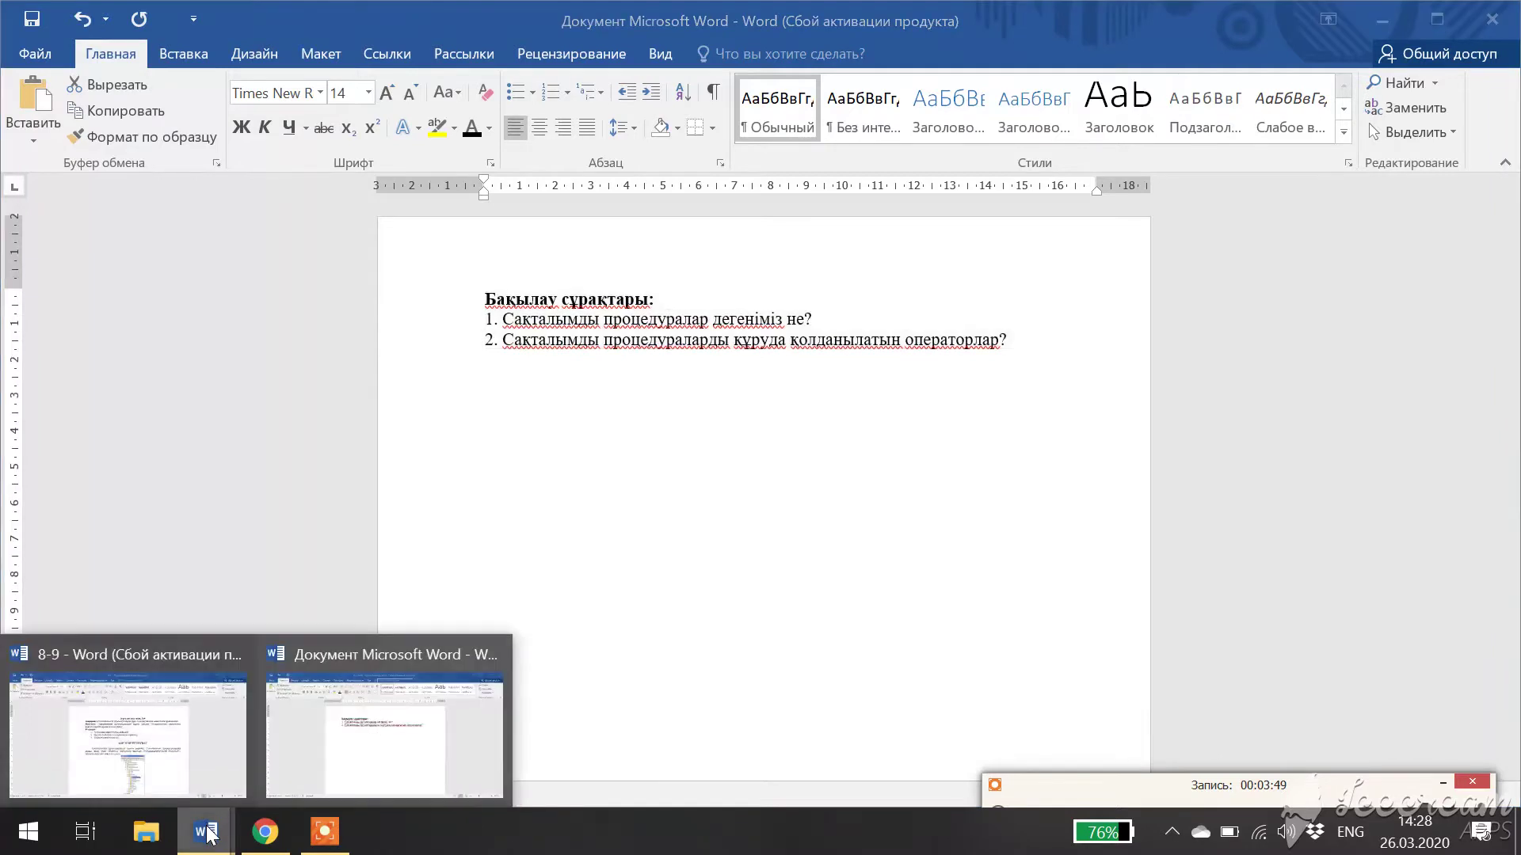
click(264, 841)
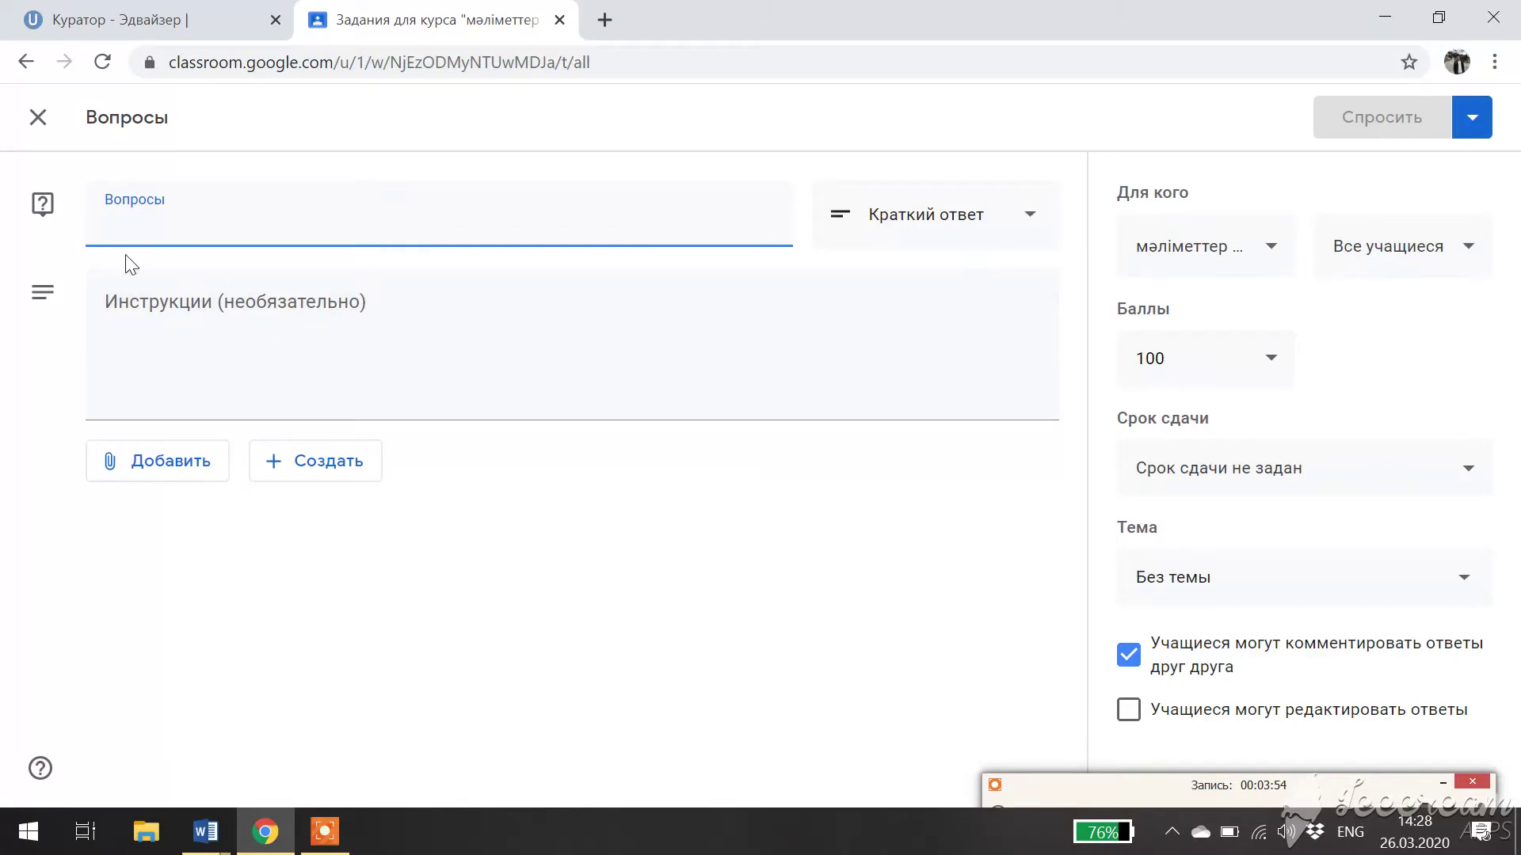
click(120, 301)
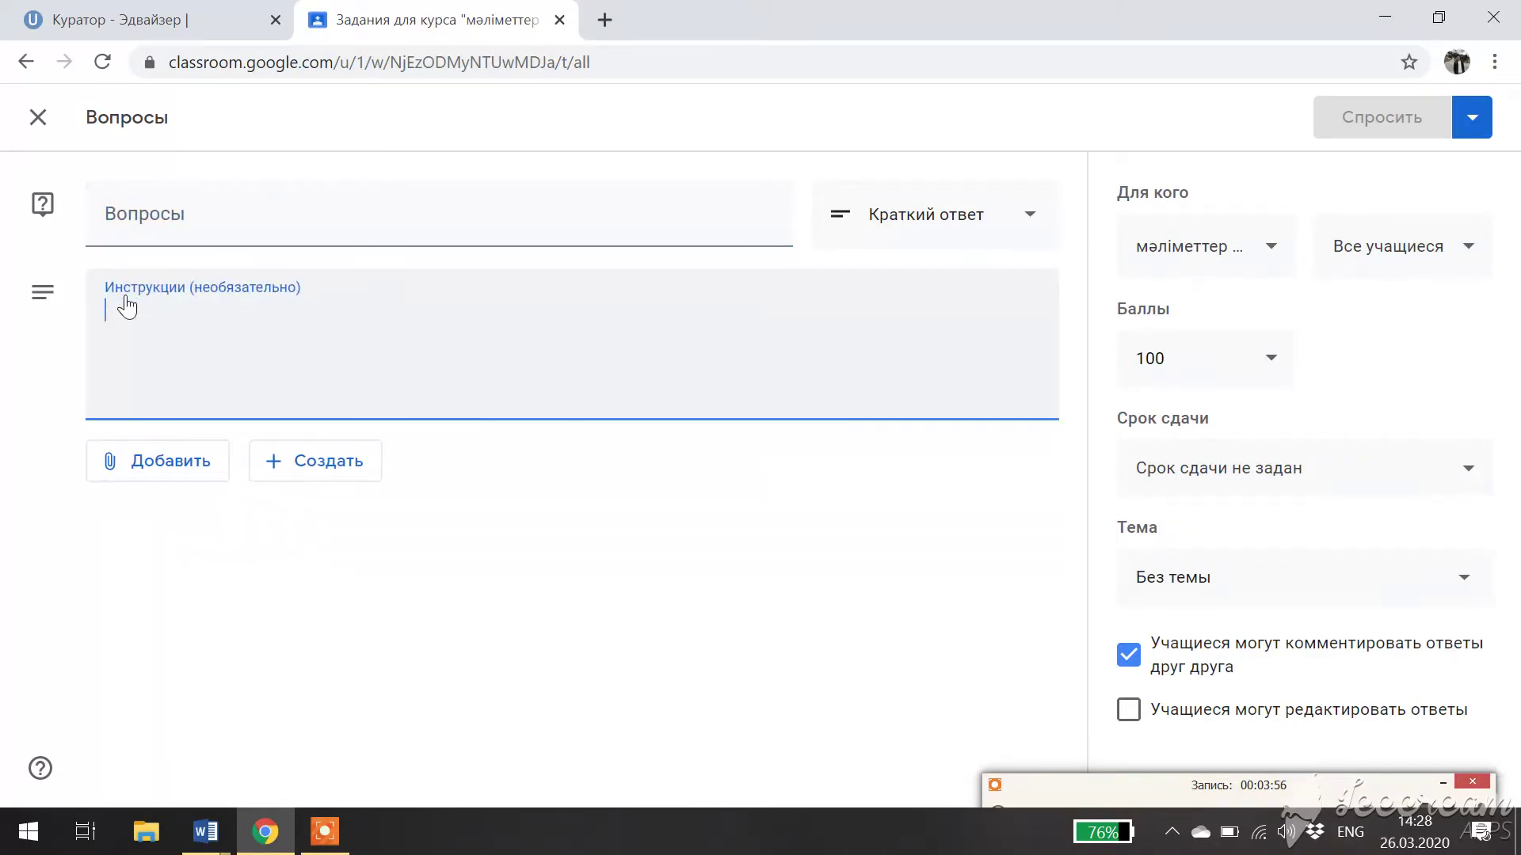
key(ctrl+v)
- Copy the heading "Бақылау сұрақтары:" from the instructions into the question's title
drag(309, 312, 89, 320)
key(ctrl+c)
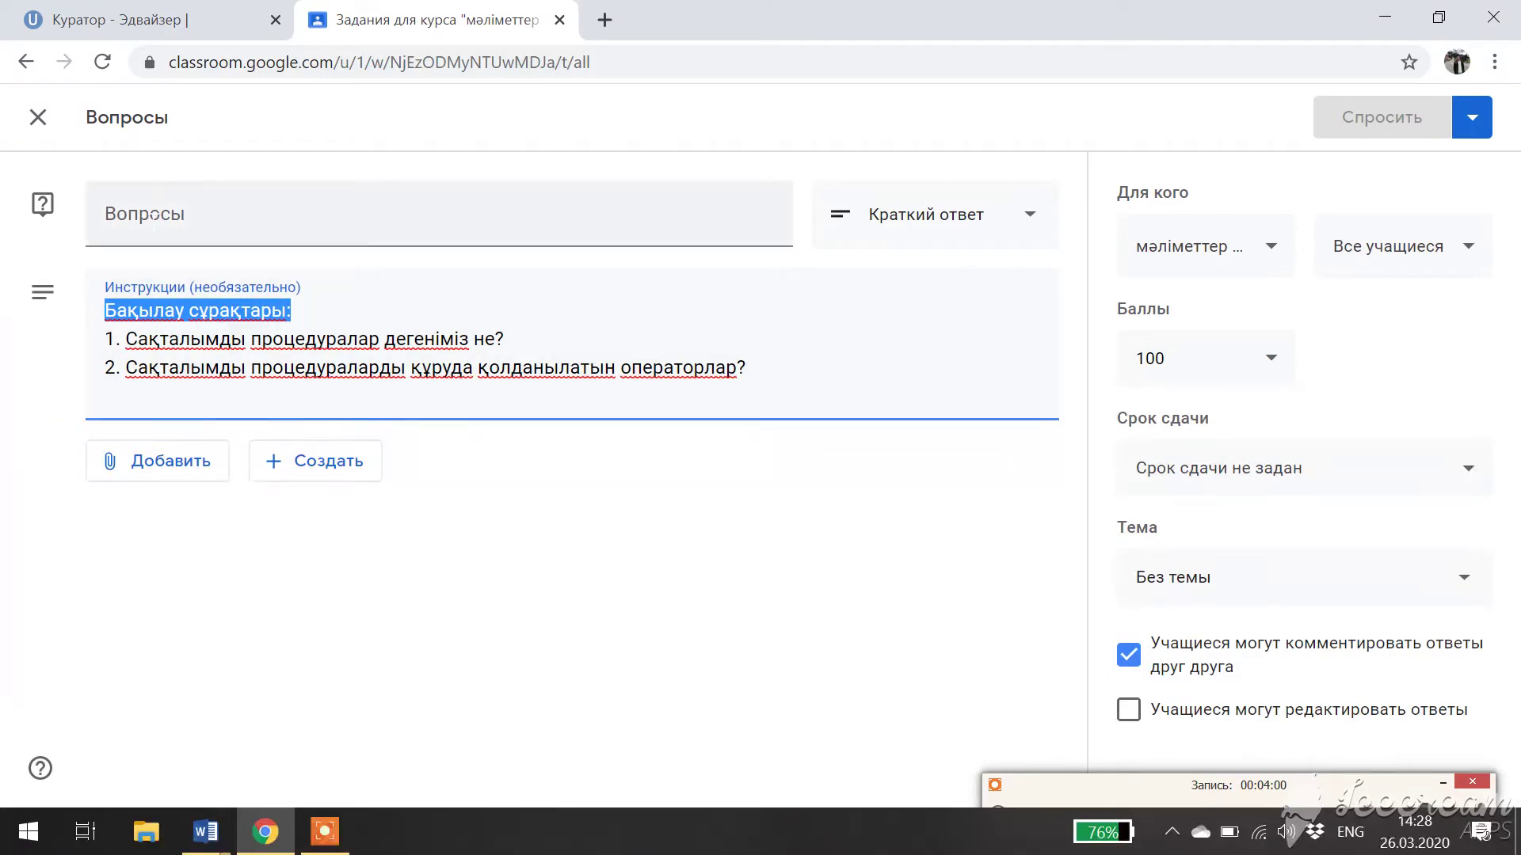
click(127, 214)
key(ctrl+v)
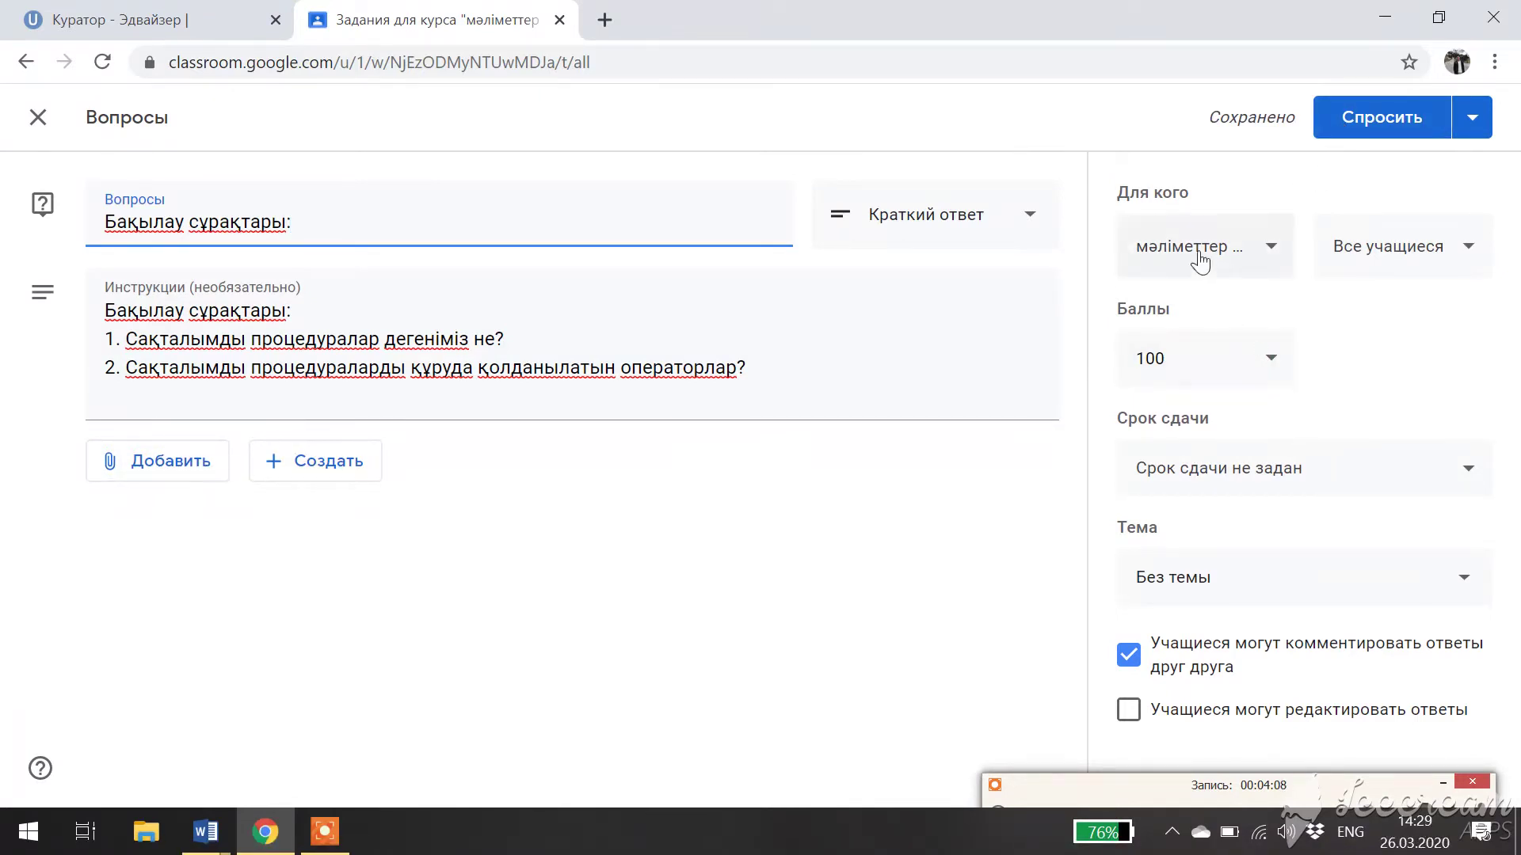
- Keep the question at 100 points and set its due date to 27 March 2020
click(1178, 361)
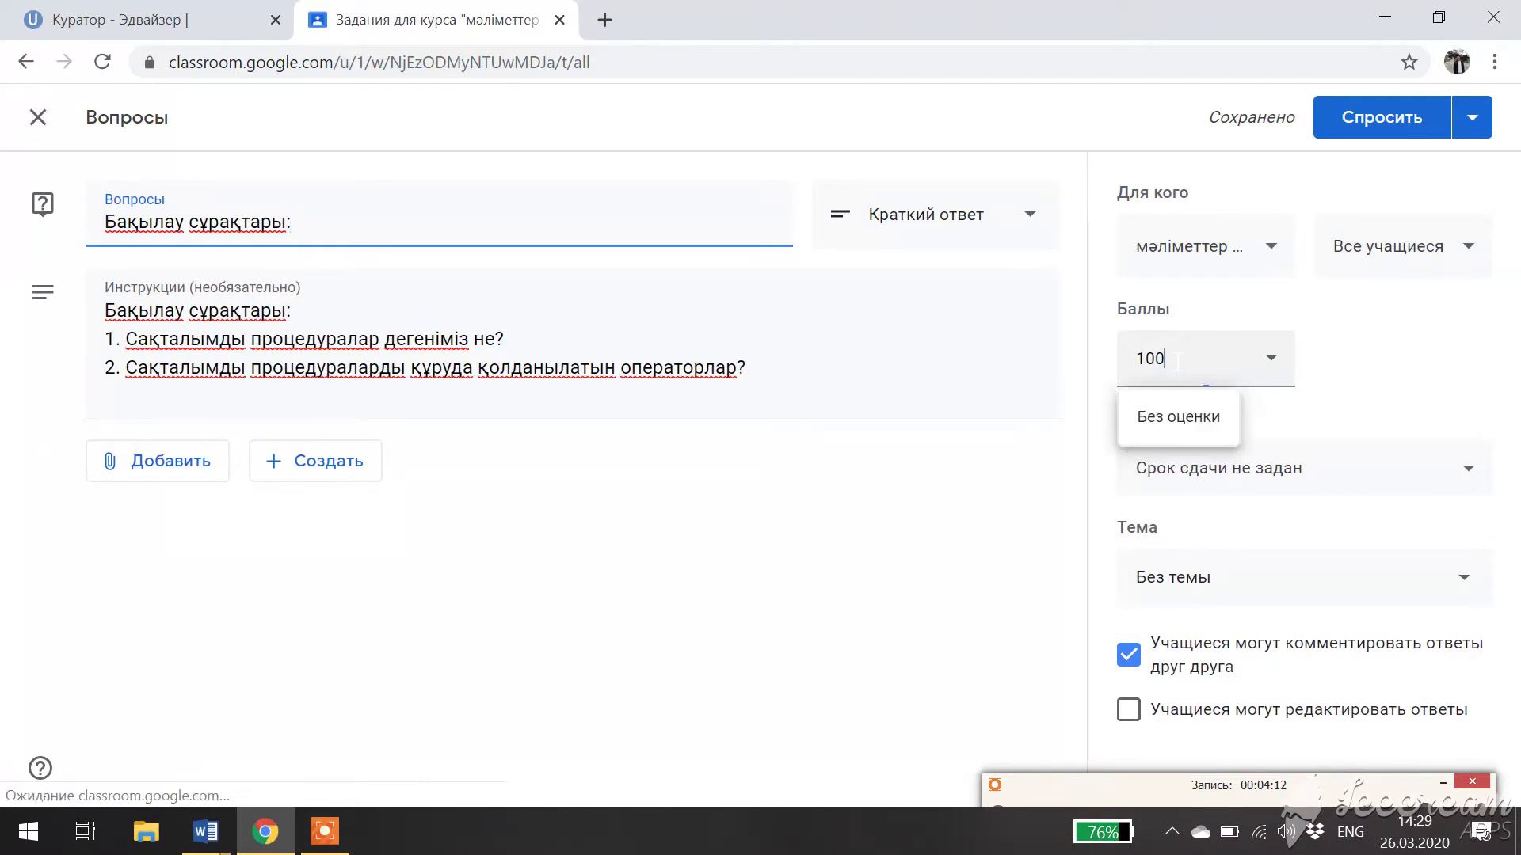
click(1240, 475)
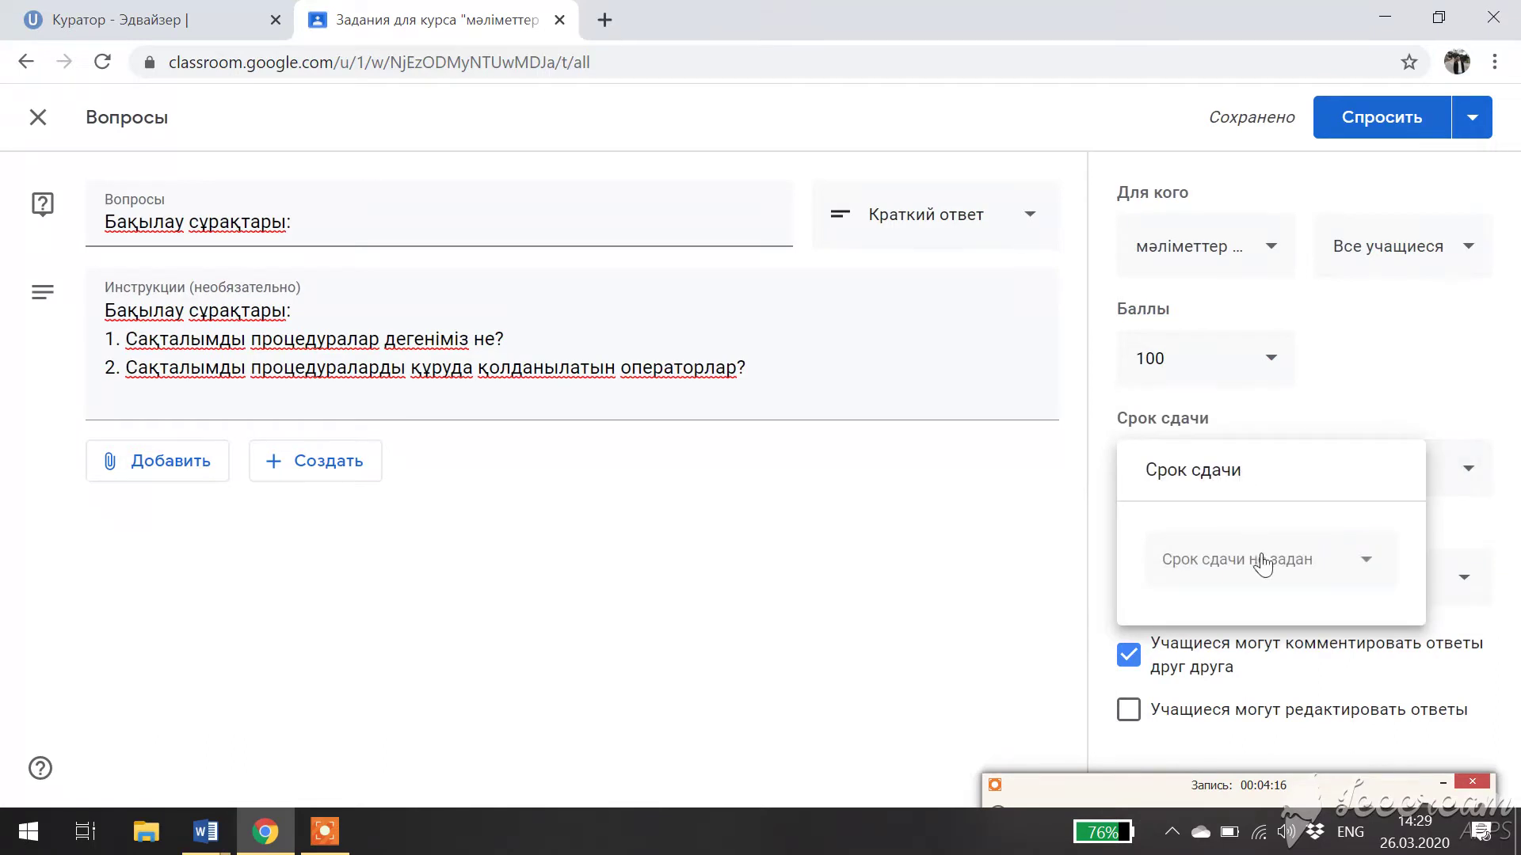
click(1330, 567)
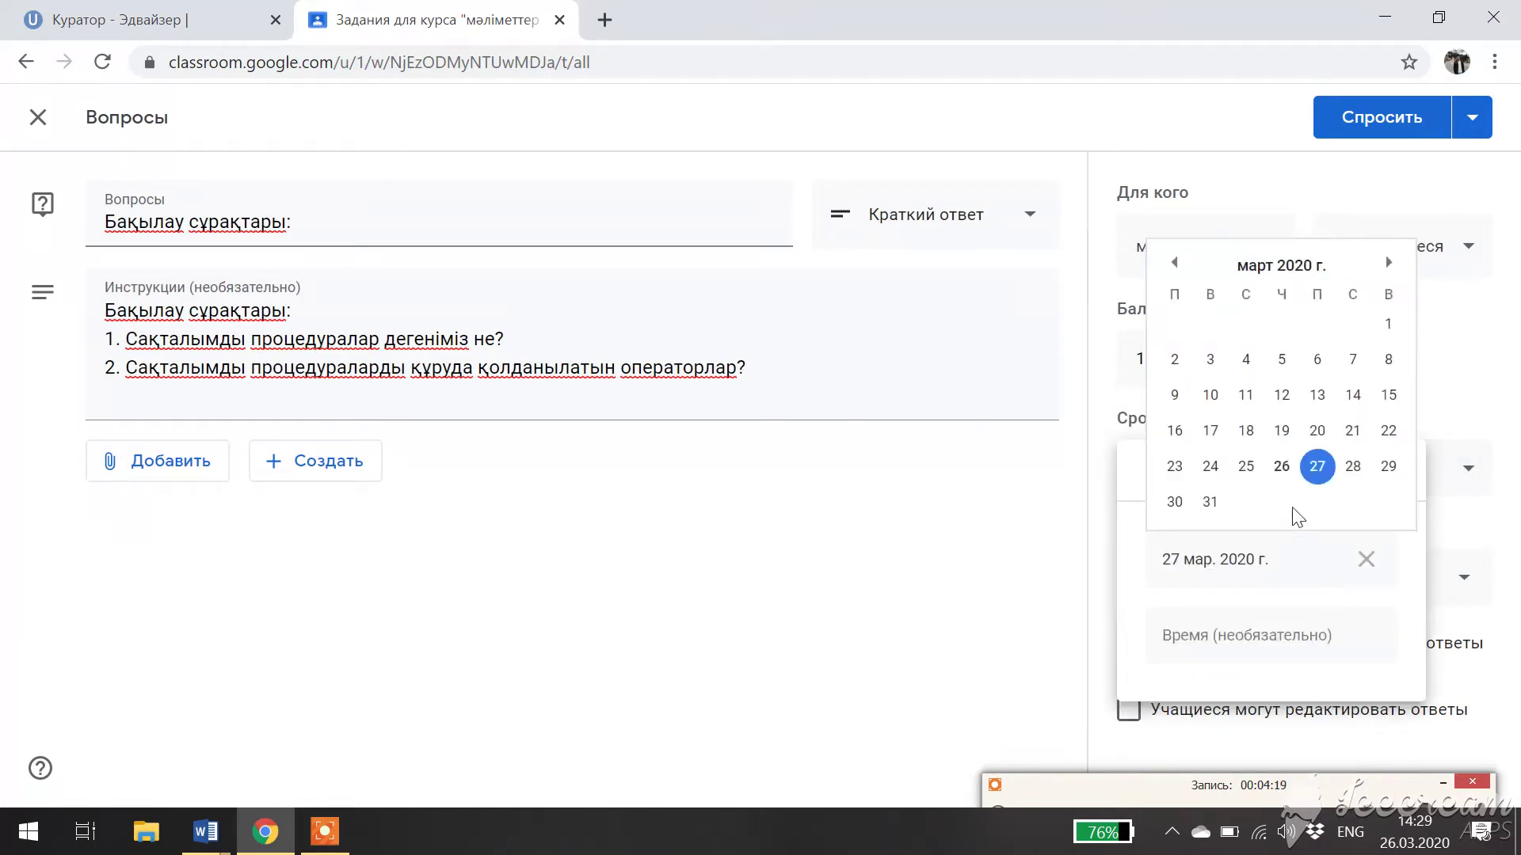
click(1318, 470)
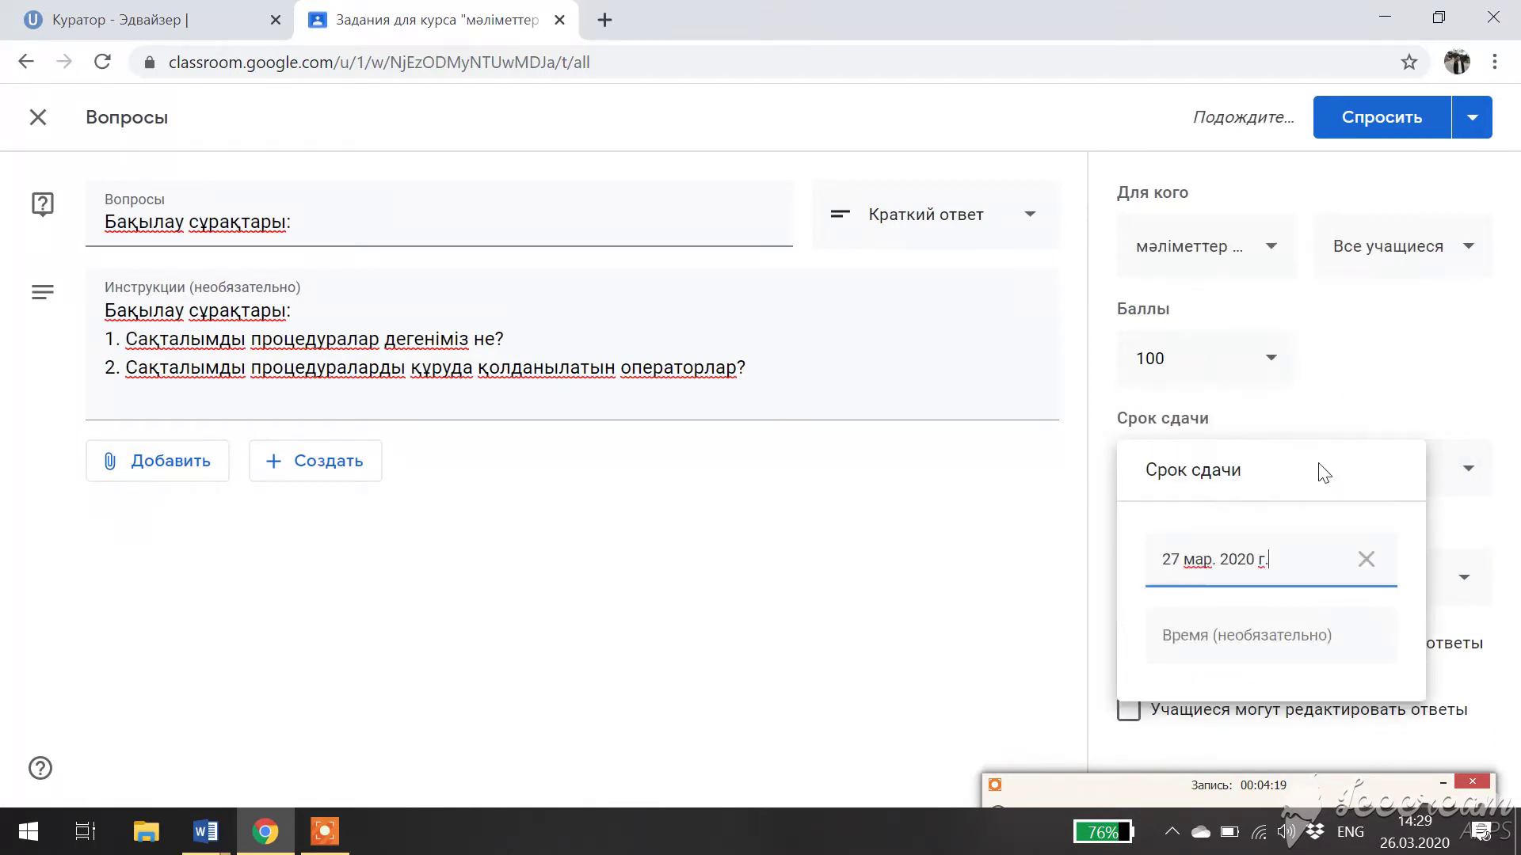
click(1181, 749)
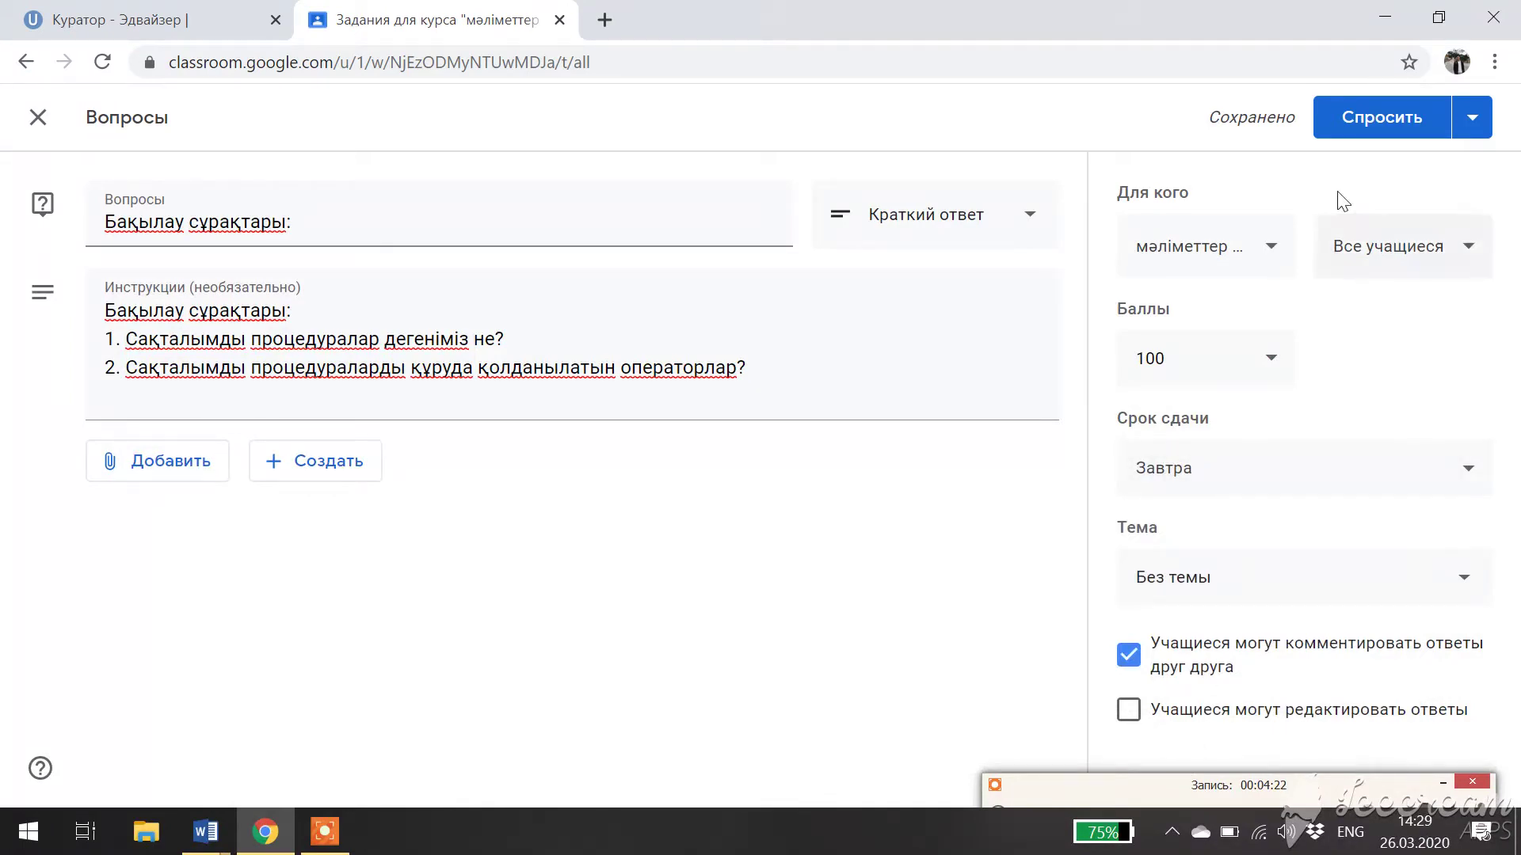
- Allow students to edit their answers and publish the question to the course
click(1128, 710)
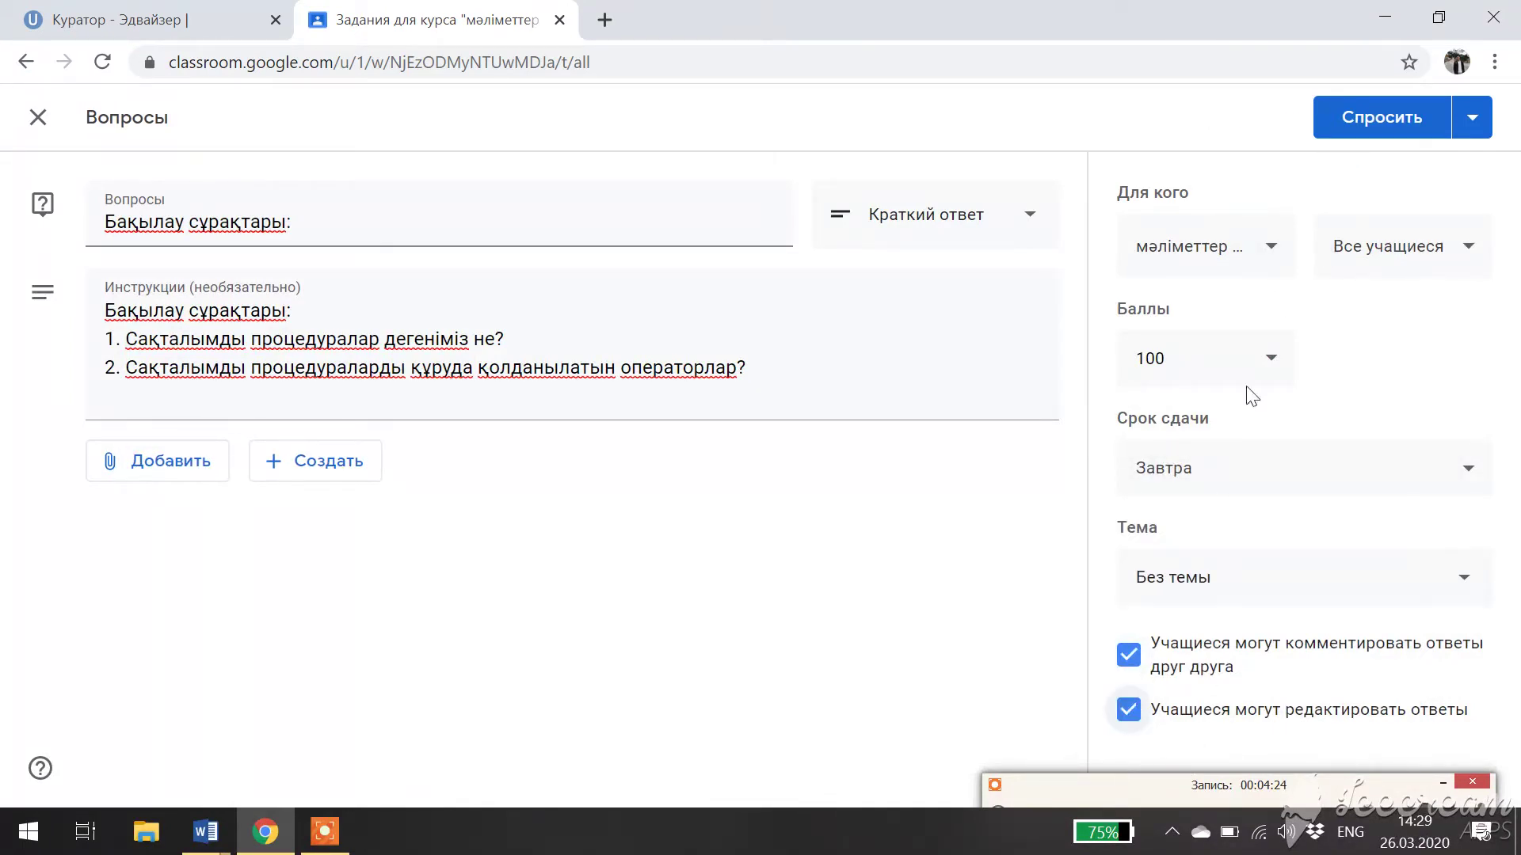
click(1339, 131)
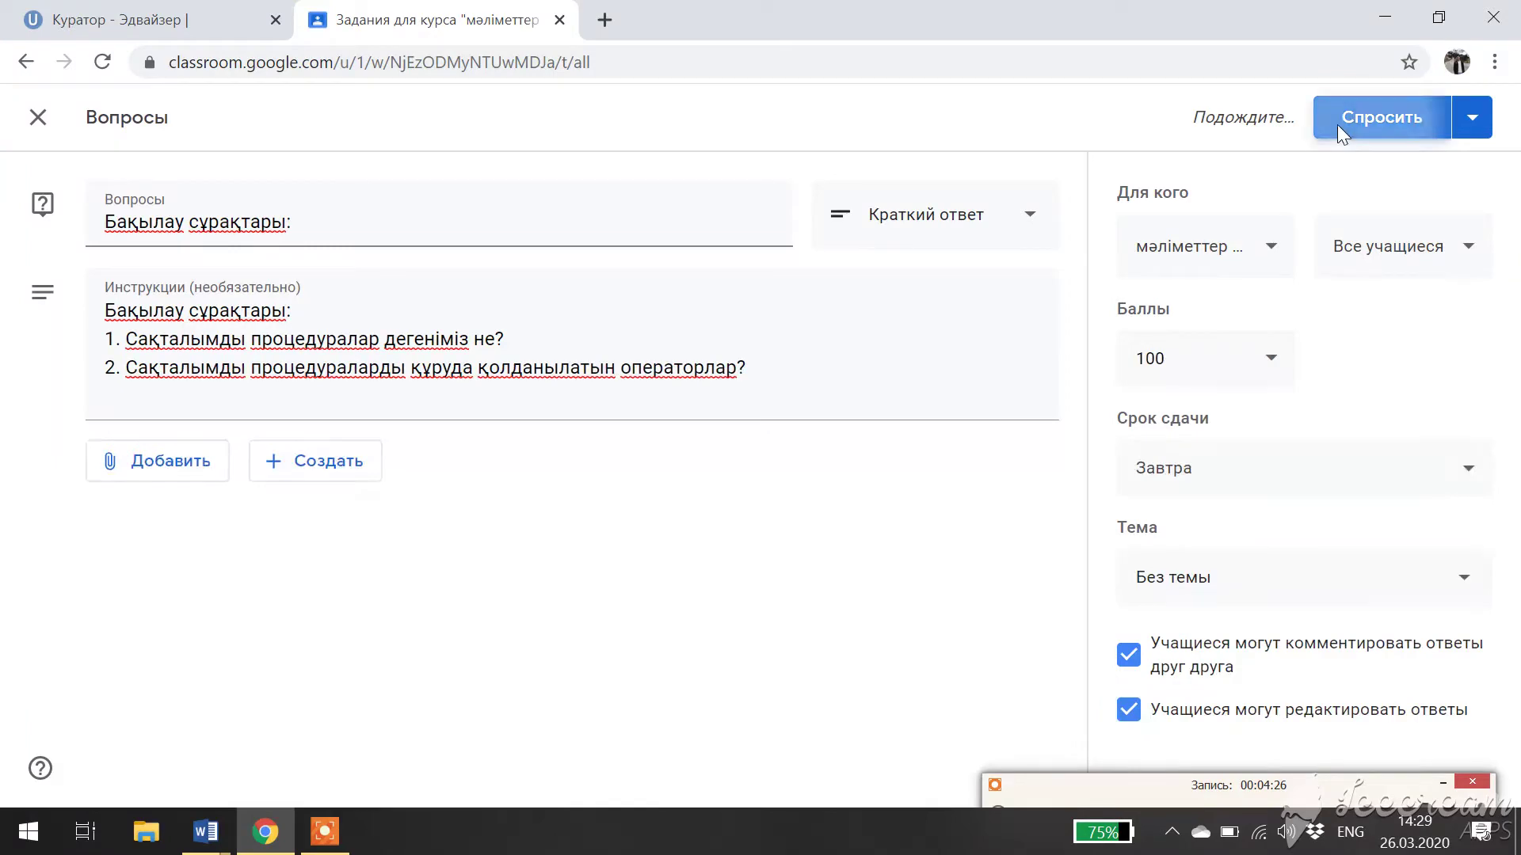
click(1339, 126)
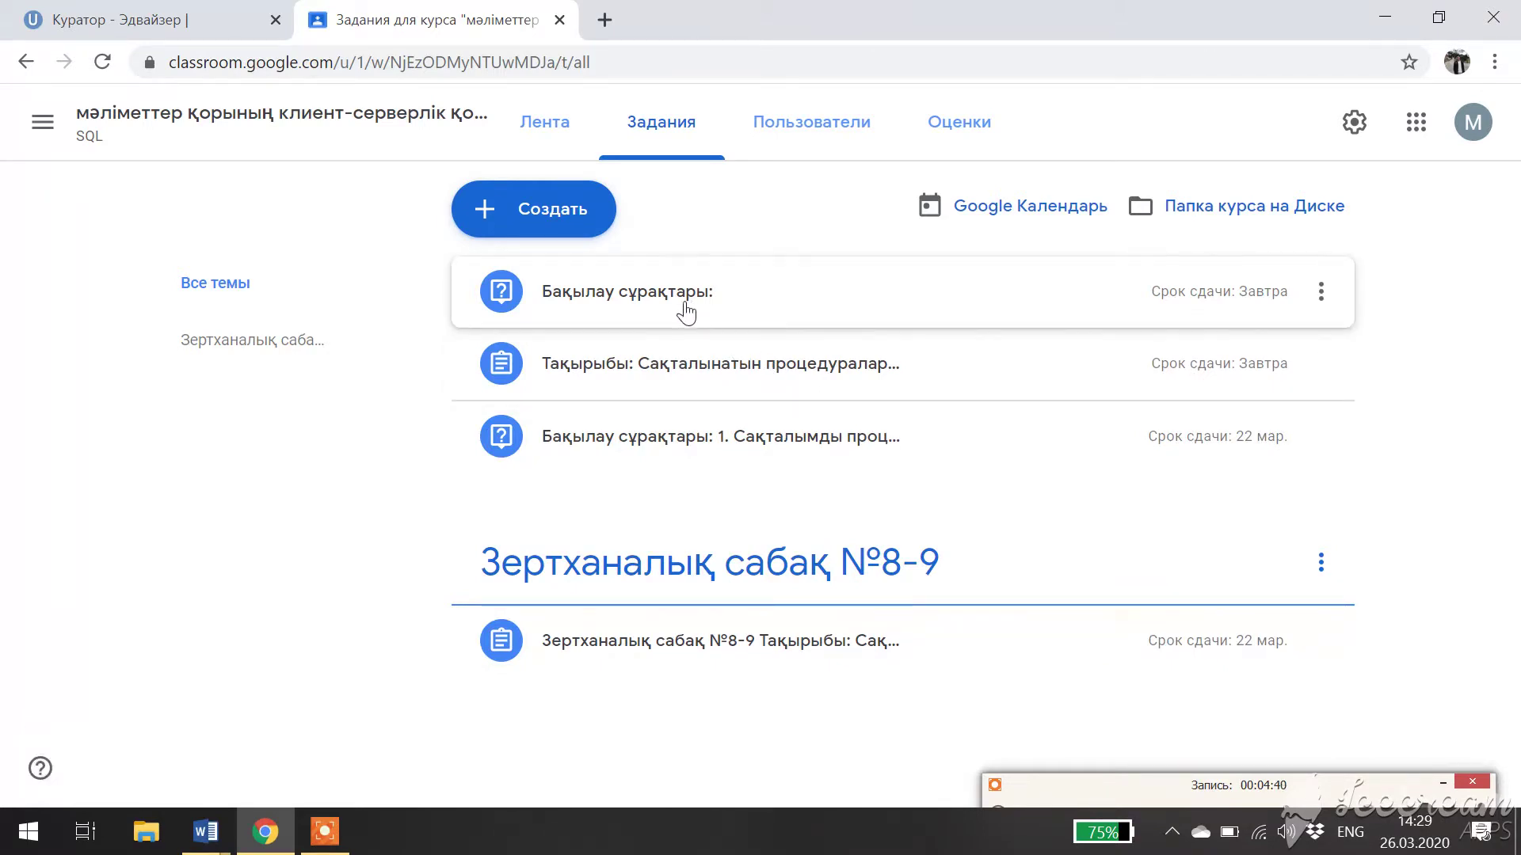
- Look through the course's list of teachers and students
click(818, 141)
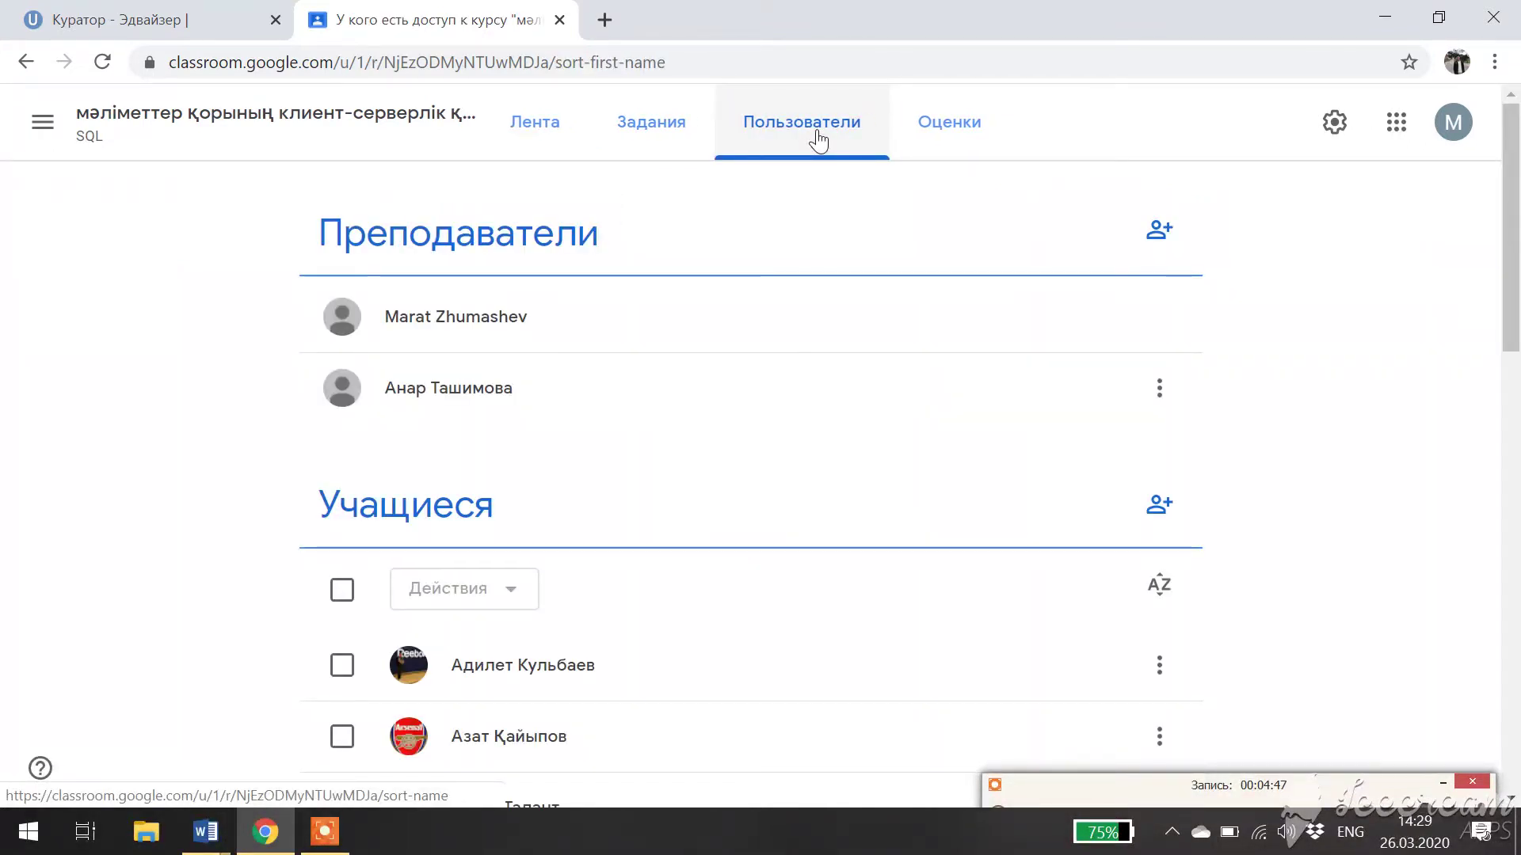
drag(1515, 221, 1519, 333)
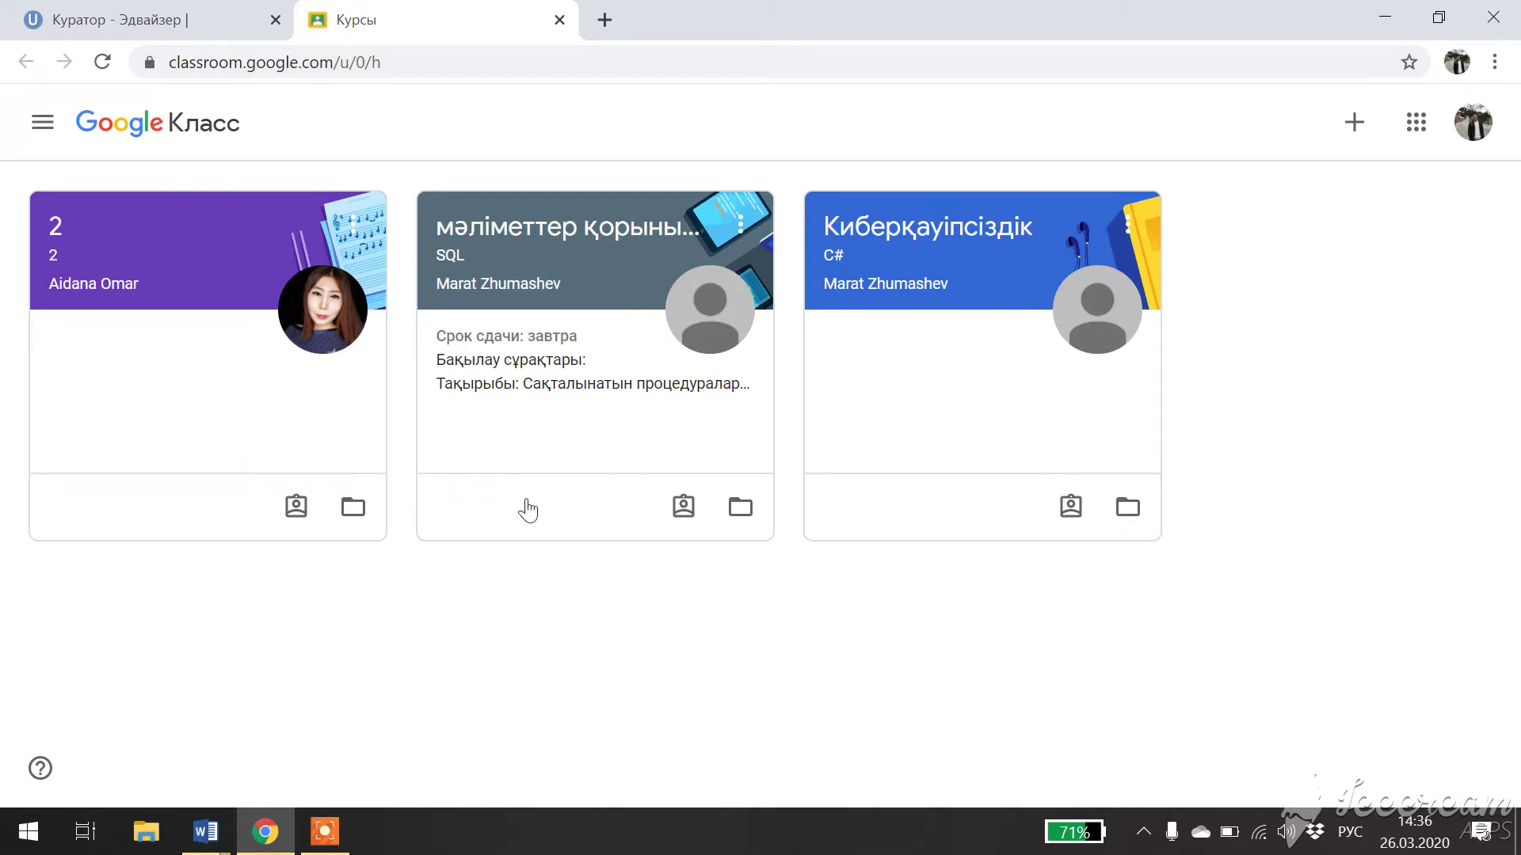
- From the student account, enter the SQL course and open the full page of the "Бақылау сұрақтары:" question in its classwork
click(499, 242)
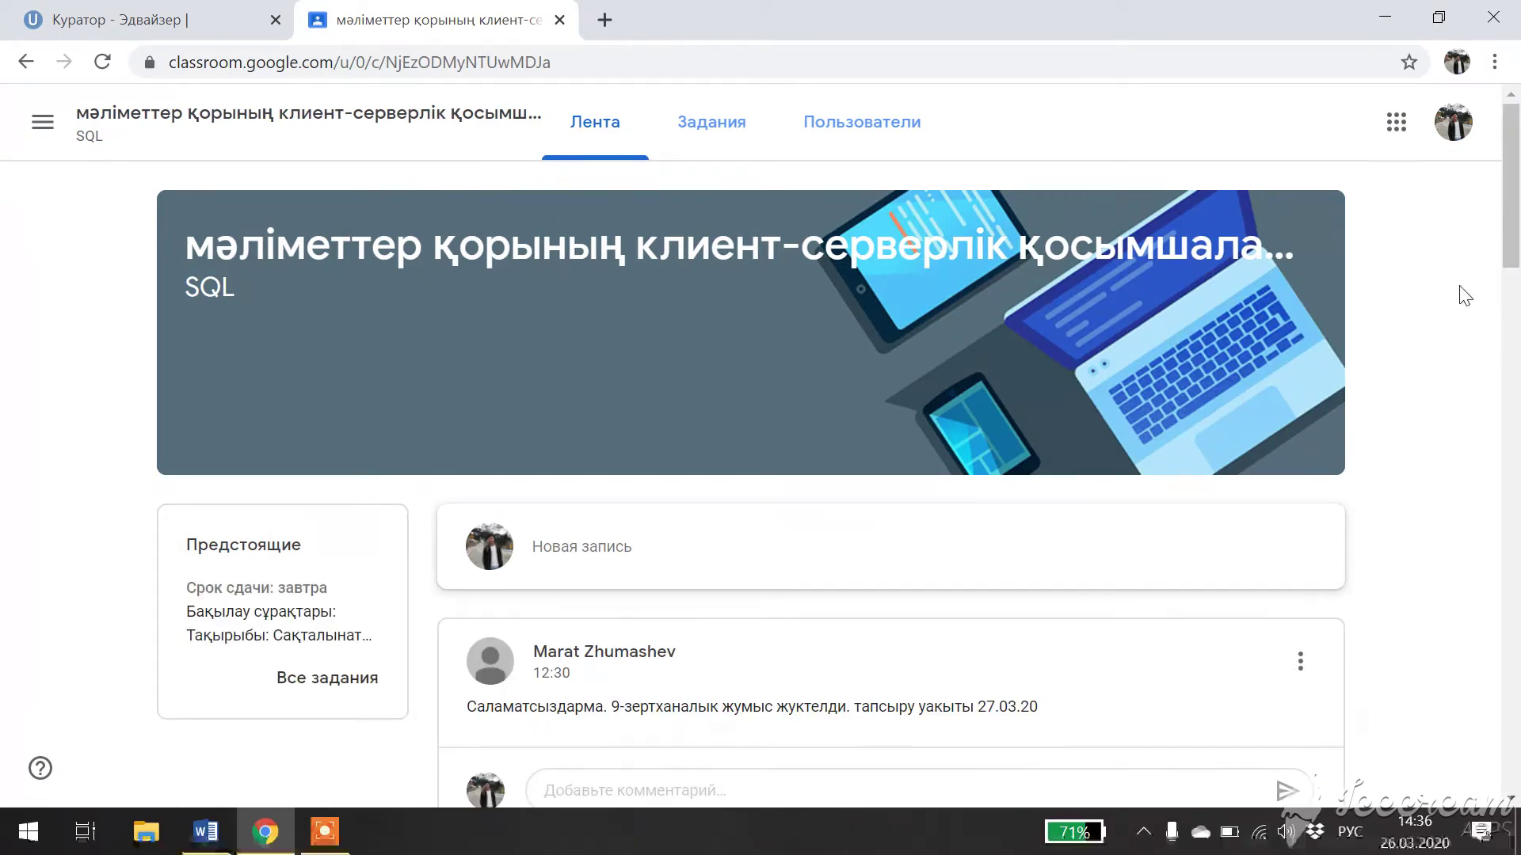
mouse_move(1515, 189)
mouse_down()
mouse_move(1517, 226)
mouse_move(1518, 213)
mouse_up()
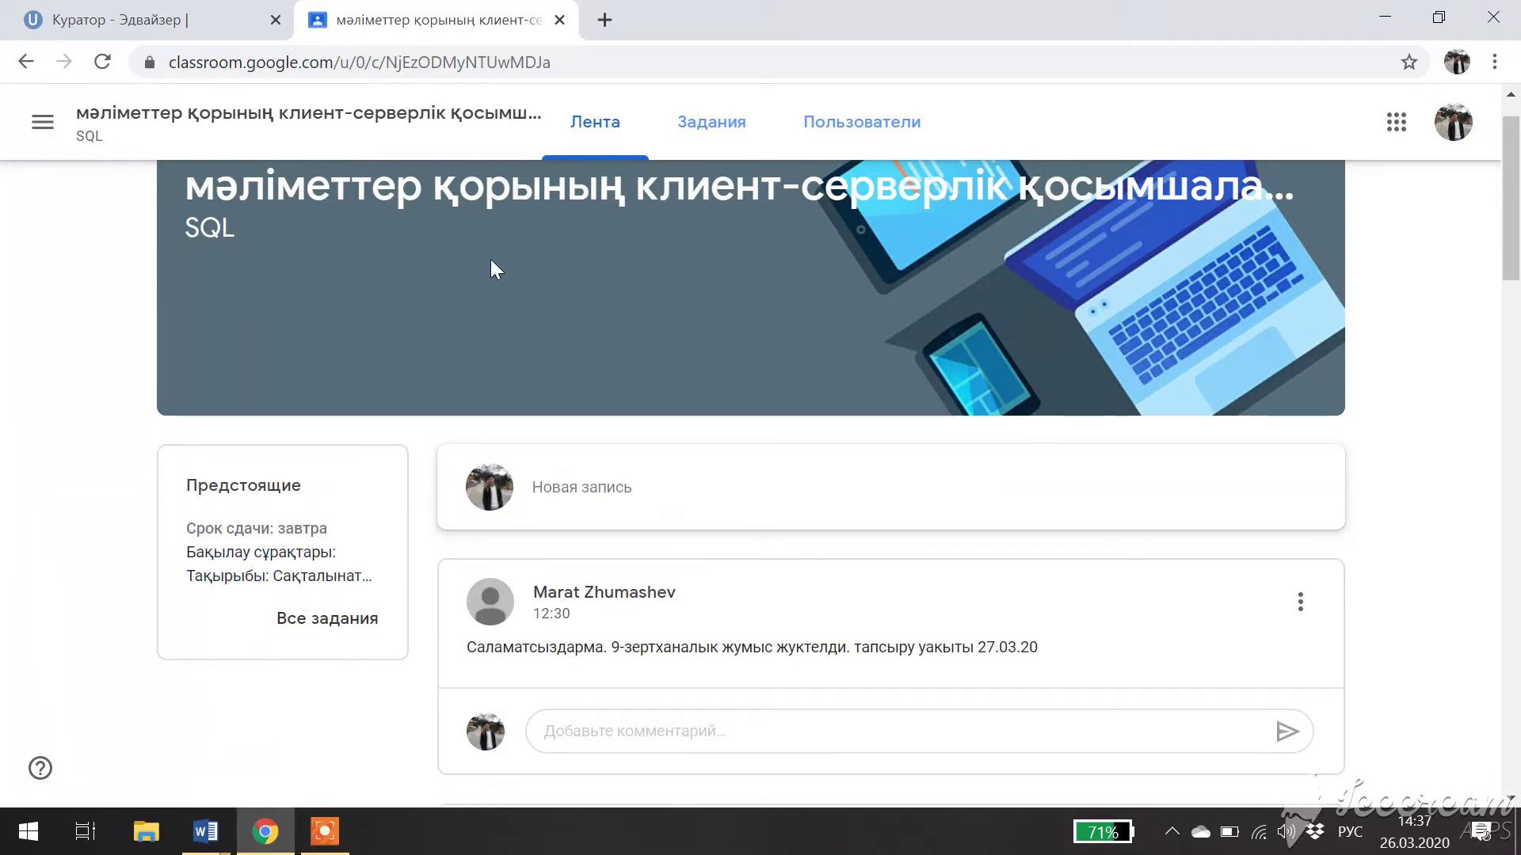
click(712, 126)
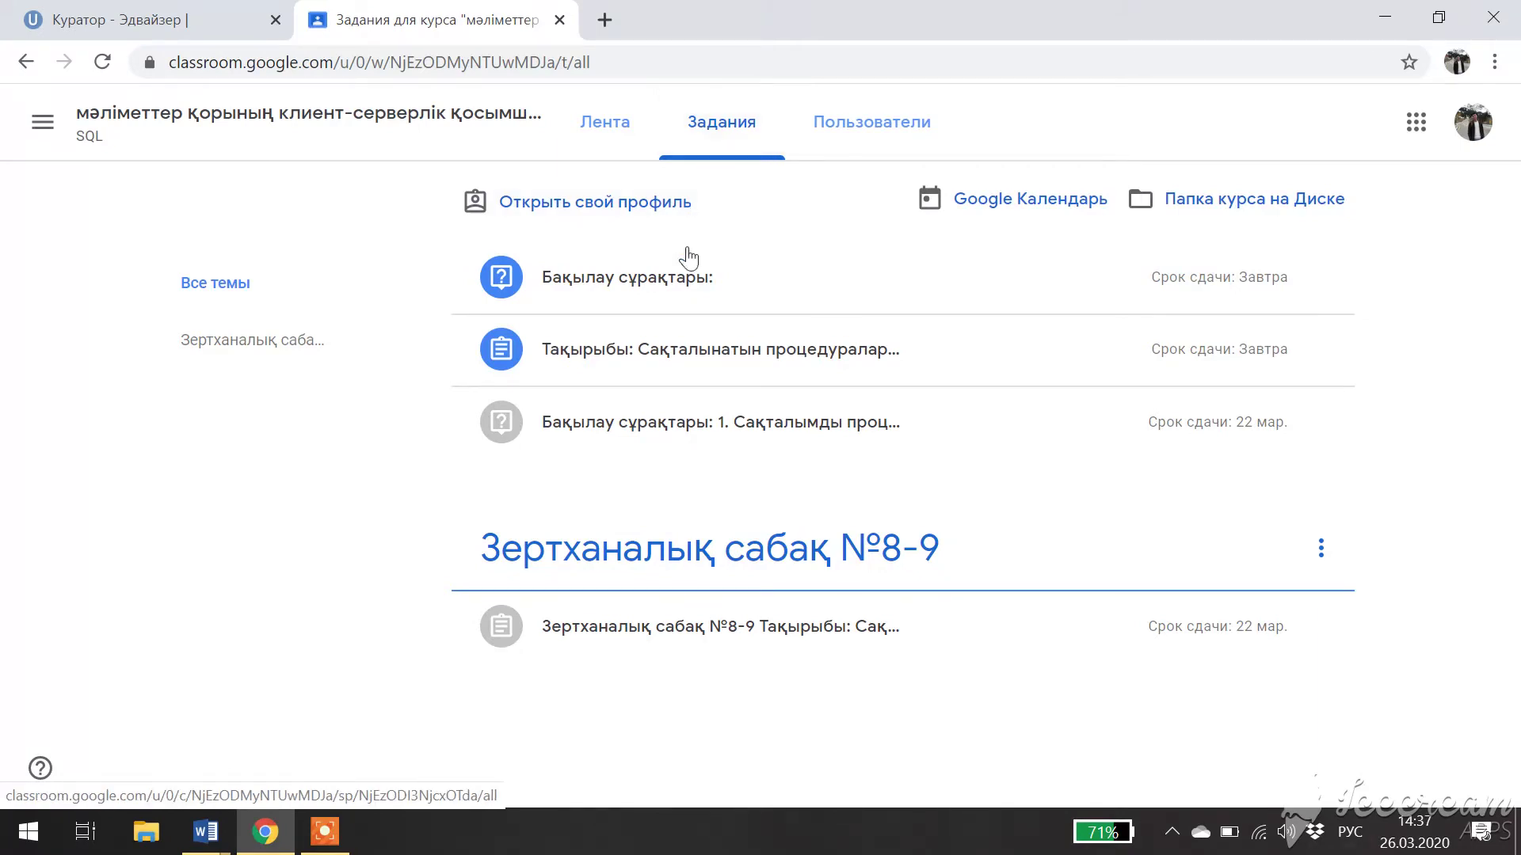
click(625, 292)
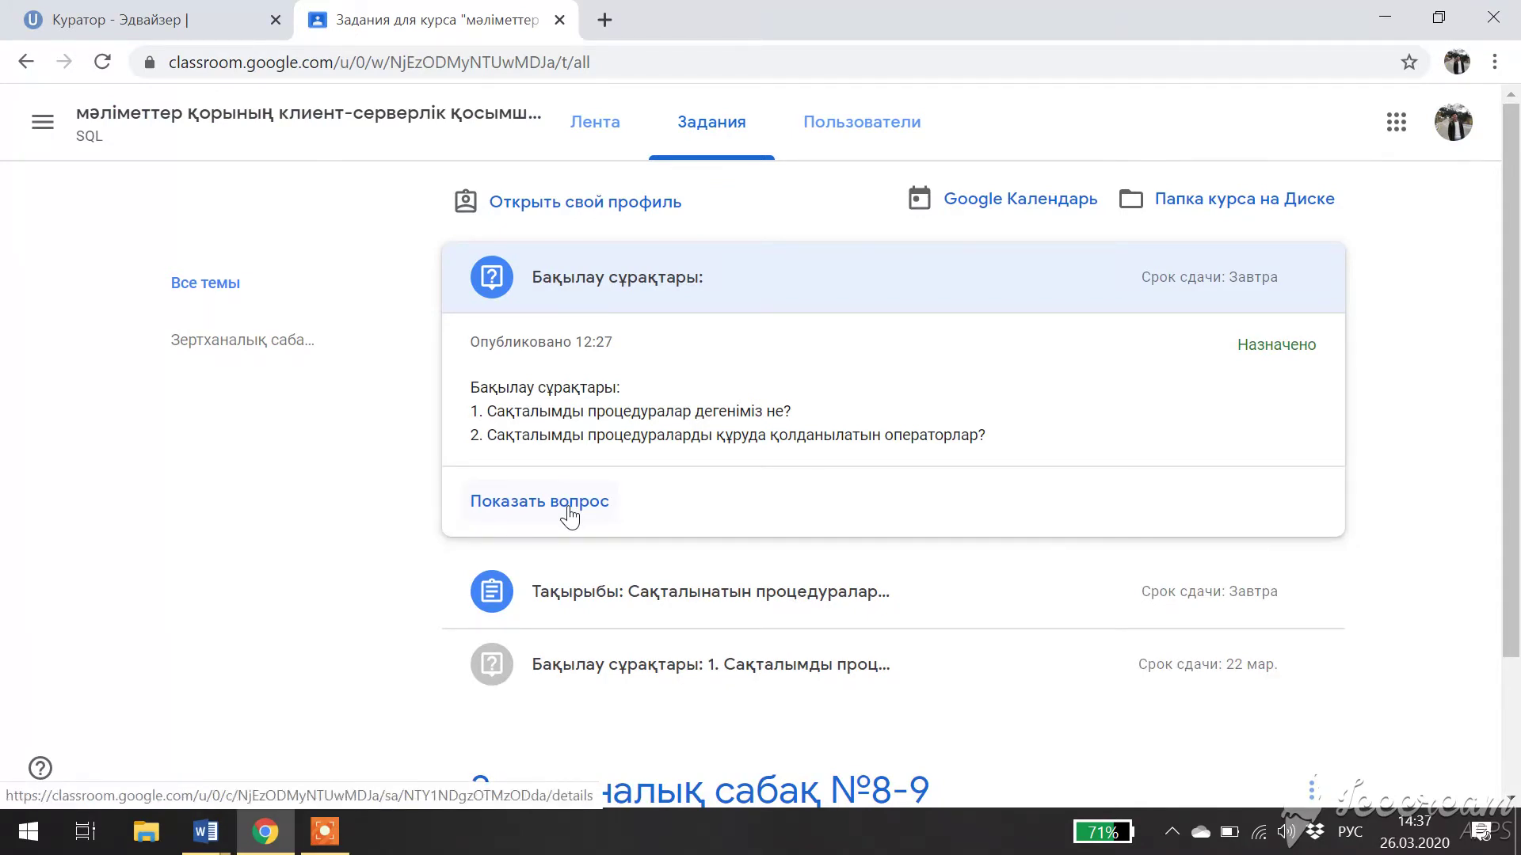
click(569, 515)
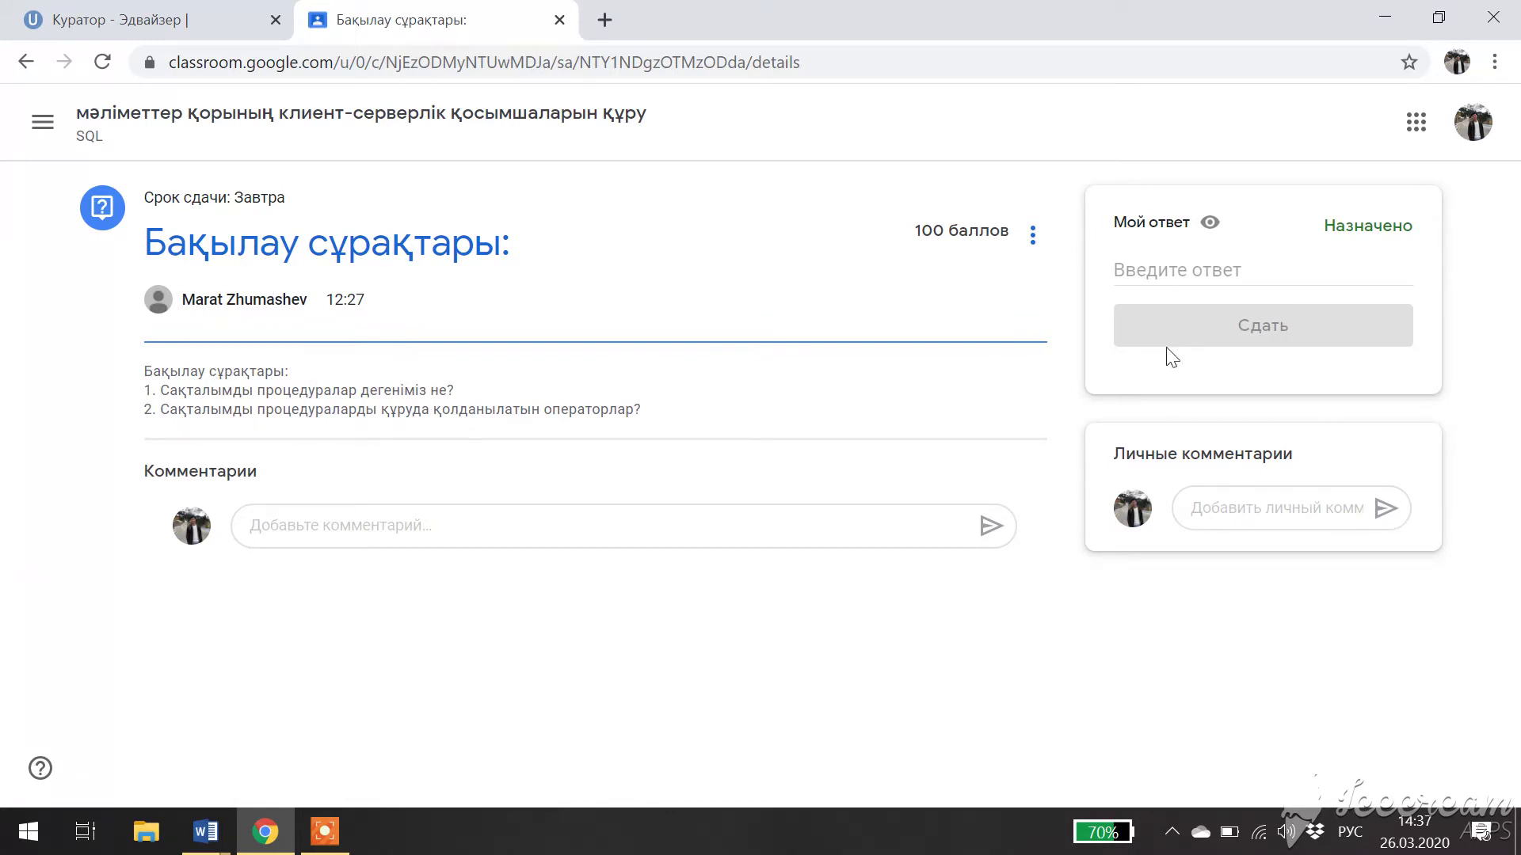
click(1153, 270)
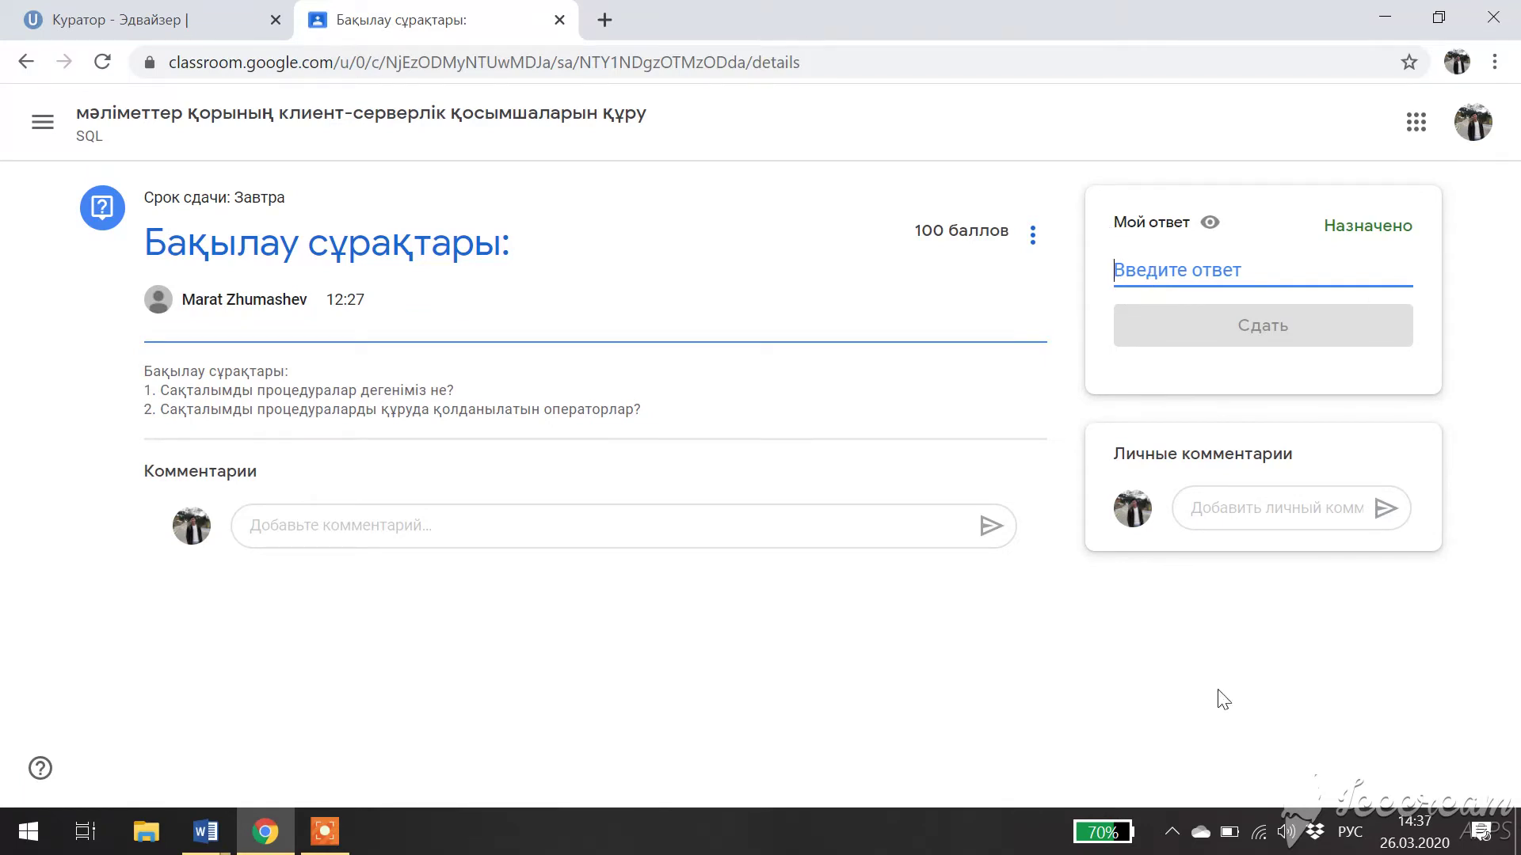
click(325, 832)
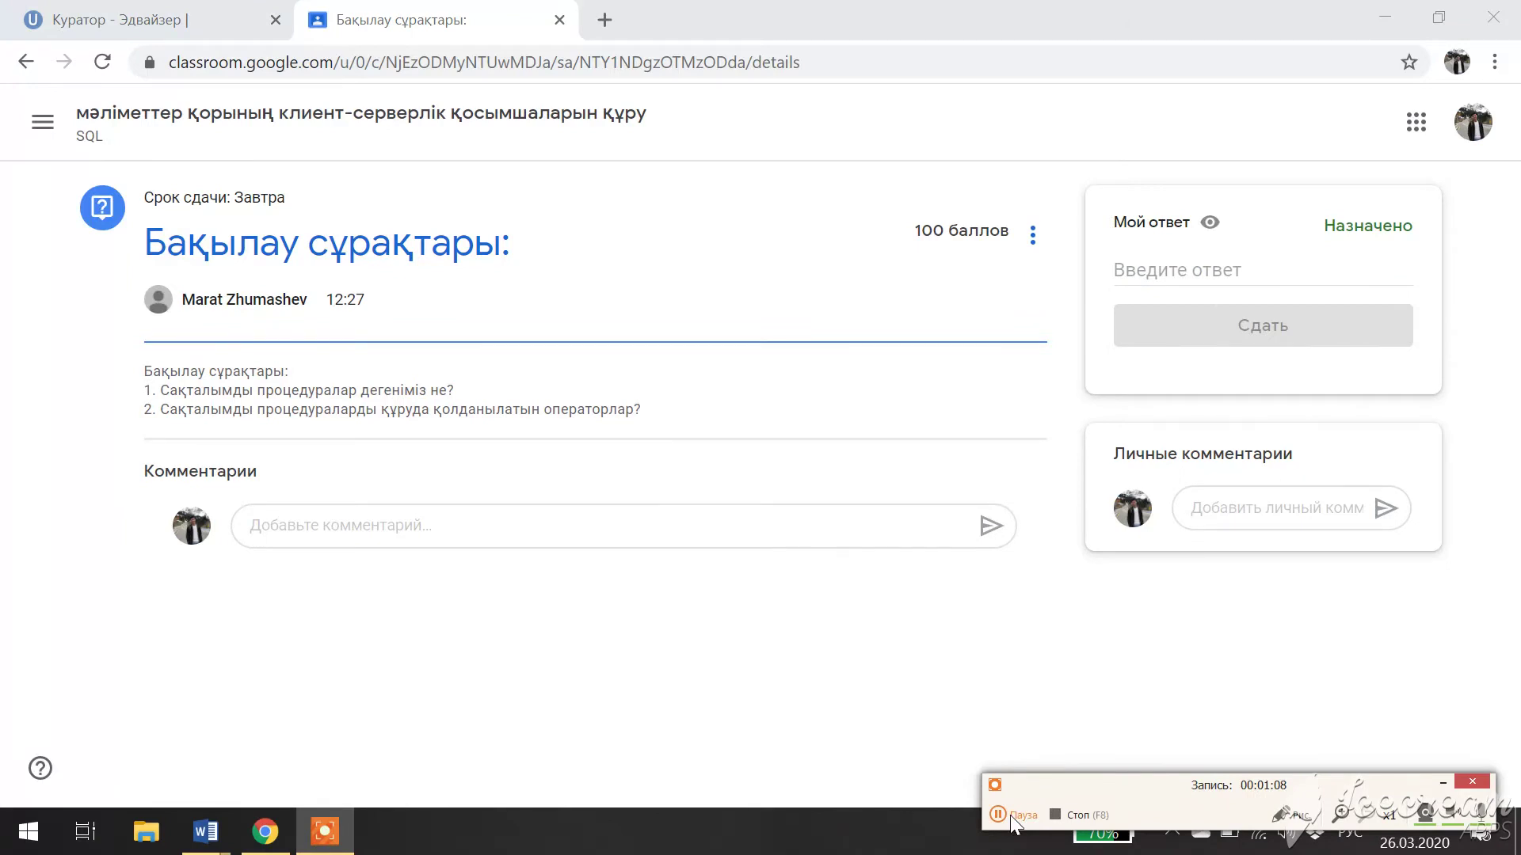
click(1000, 815)
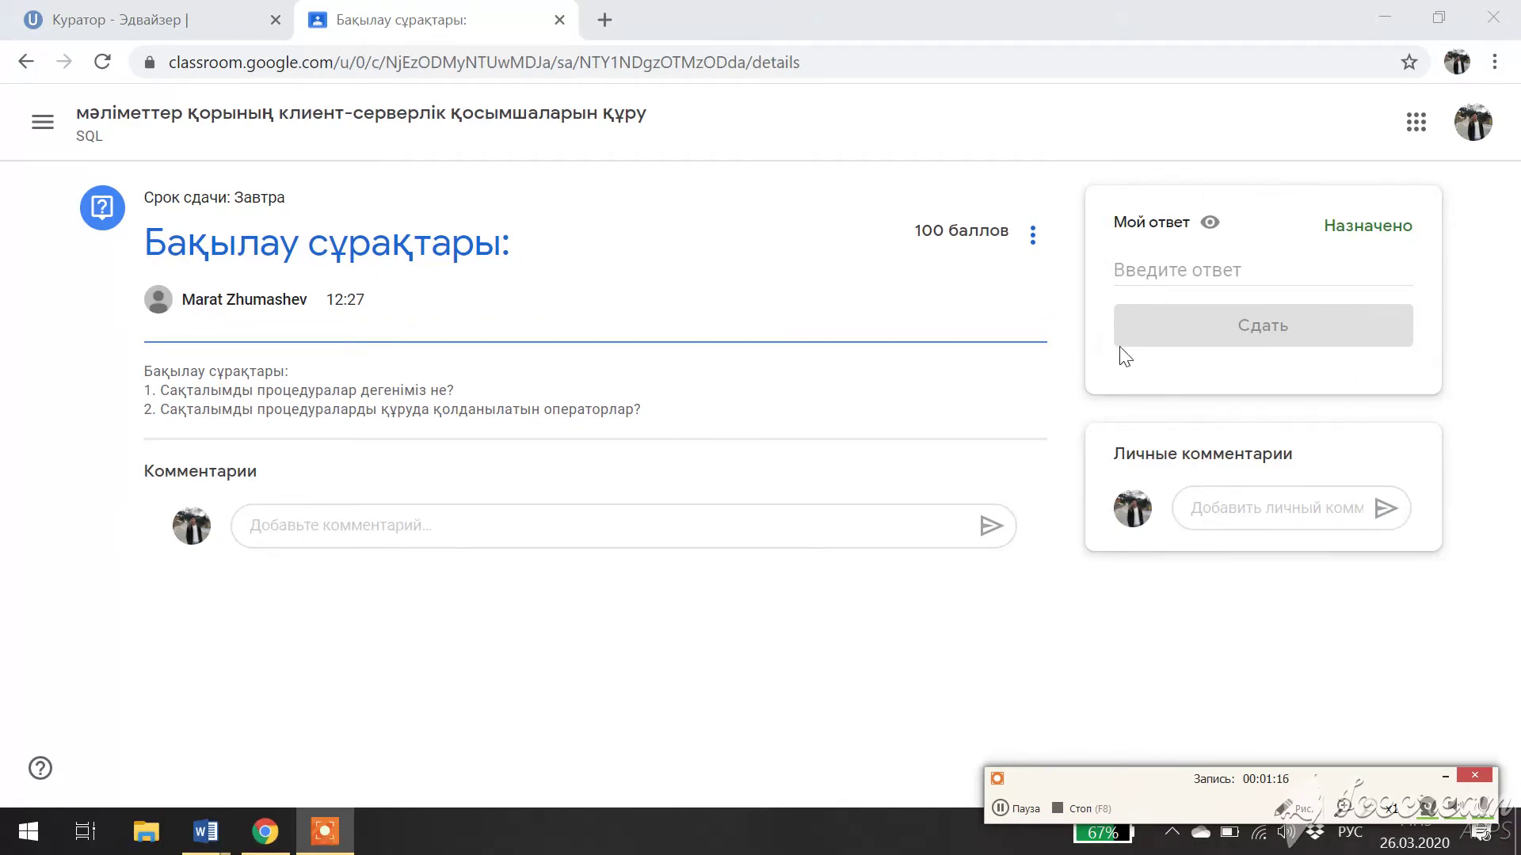
- Copy the answers to both questions from the Word file "Документ Microsoft Word" into the student's answer to the "Бақылау сұрақтары:" question
click(1189, 269)
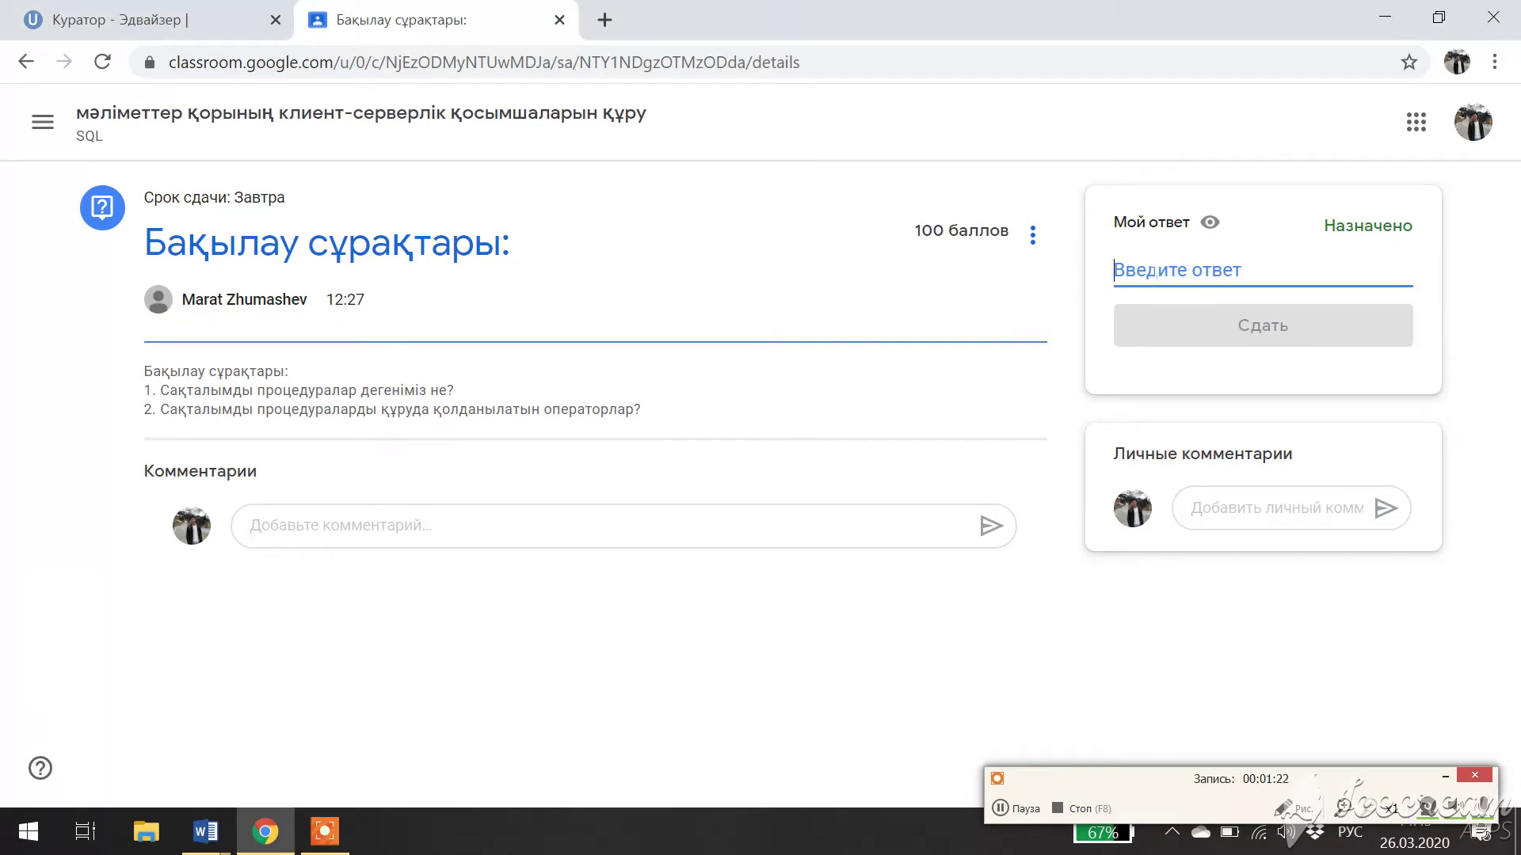
click(206, 831)
click(284, 753)
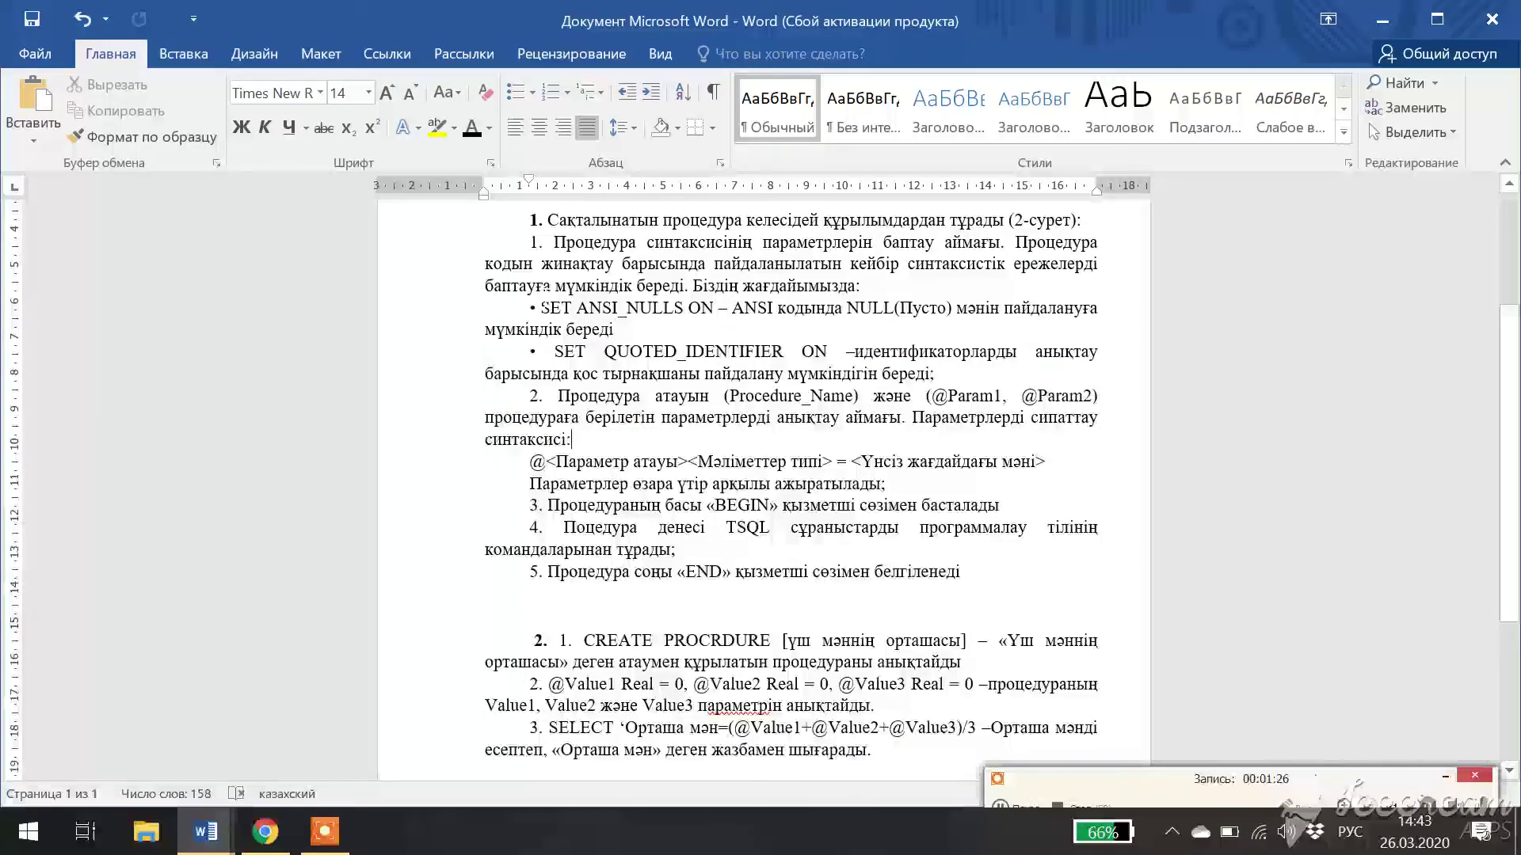
drag(529, 219, 969, 749)
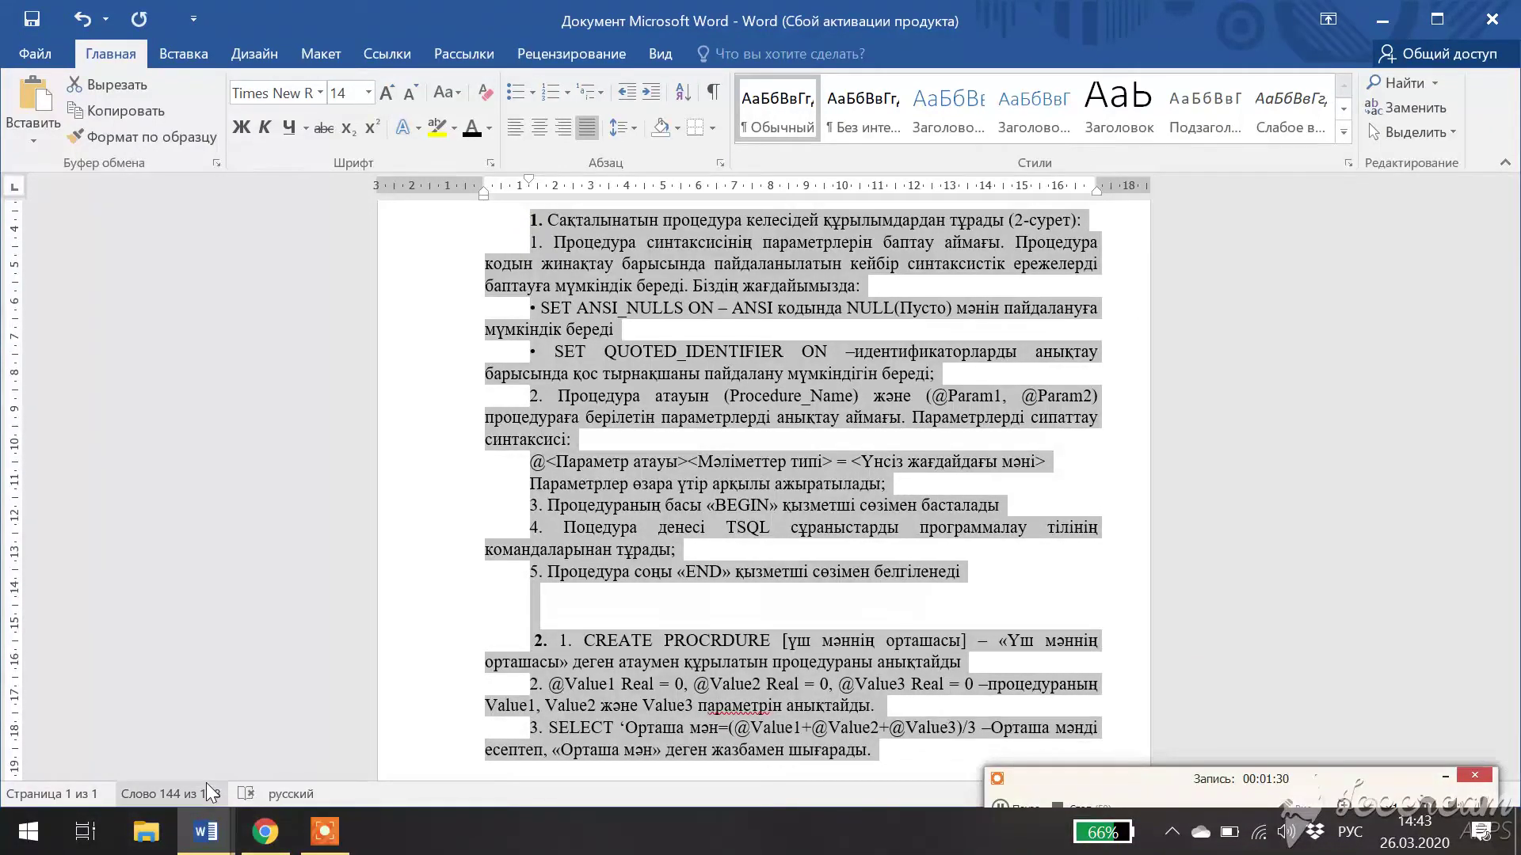
click(213, 843)
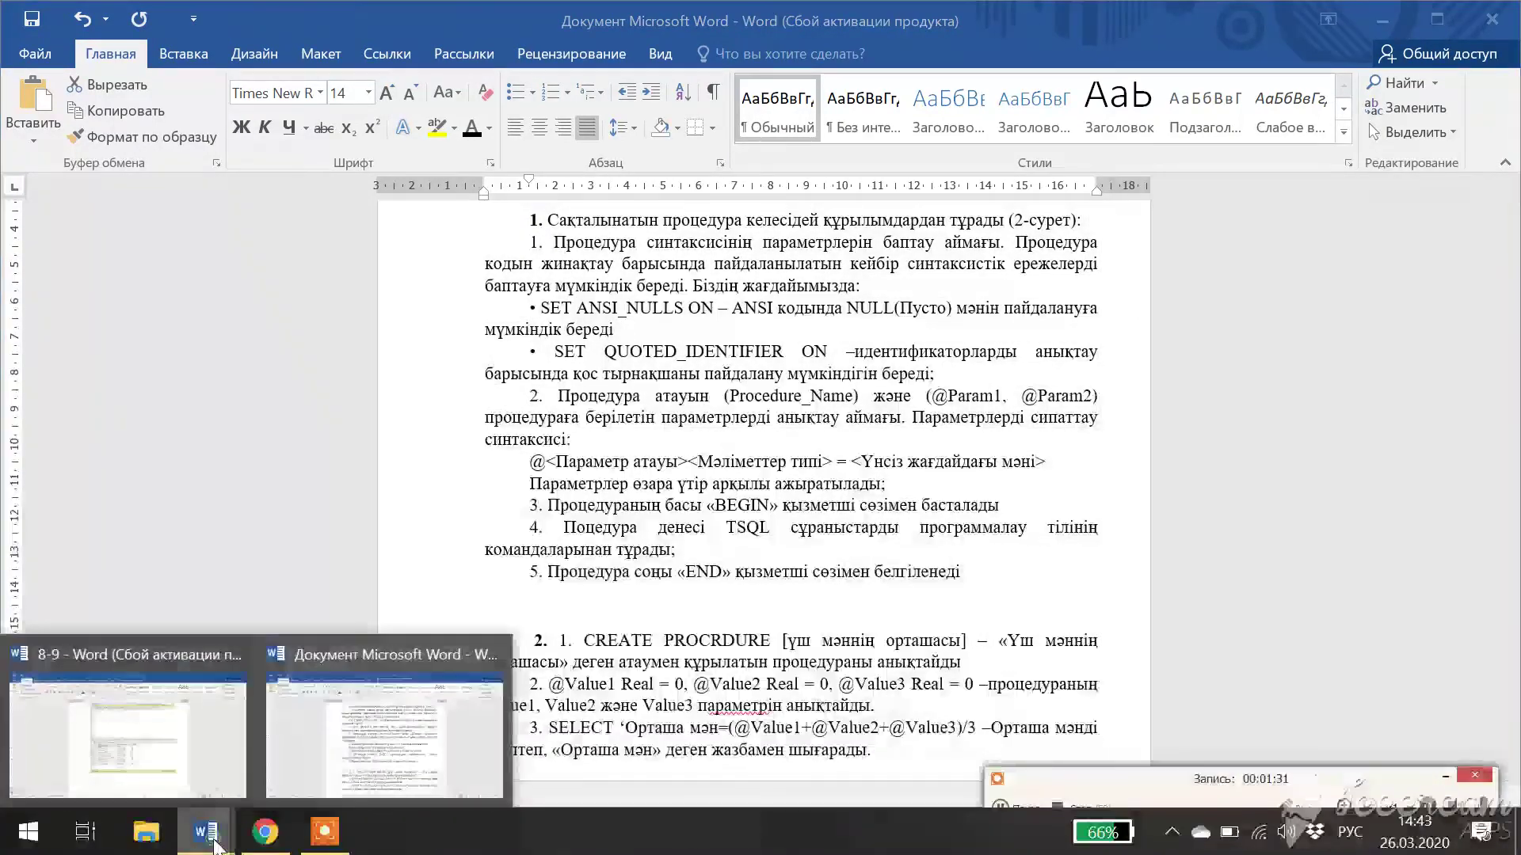
click(265, 832)
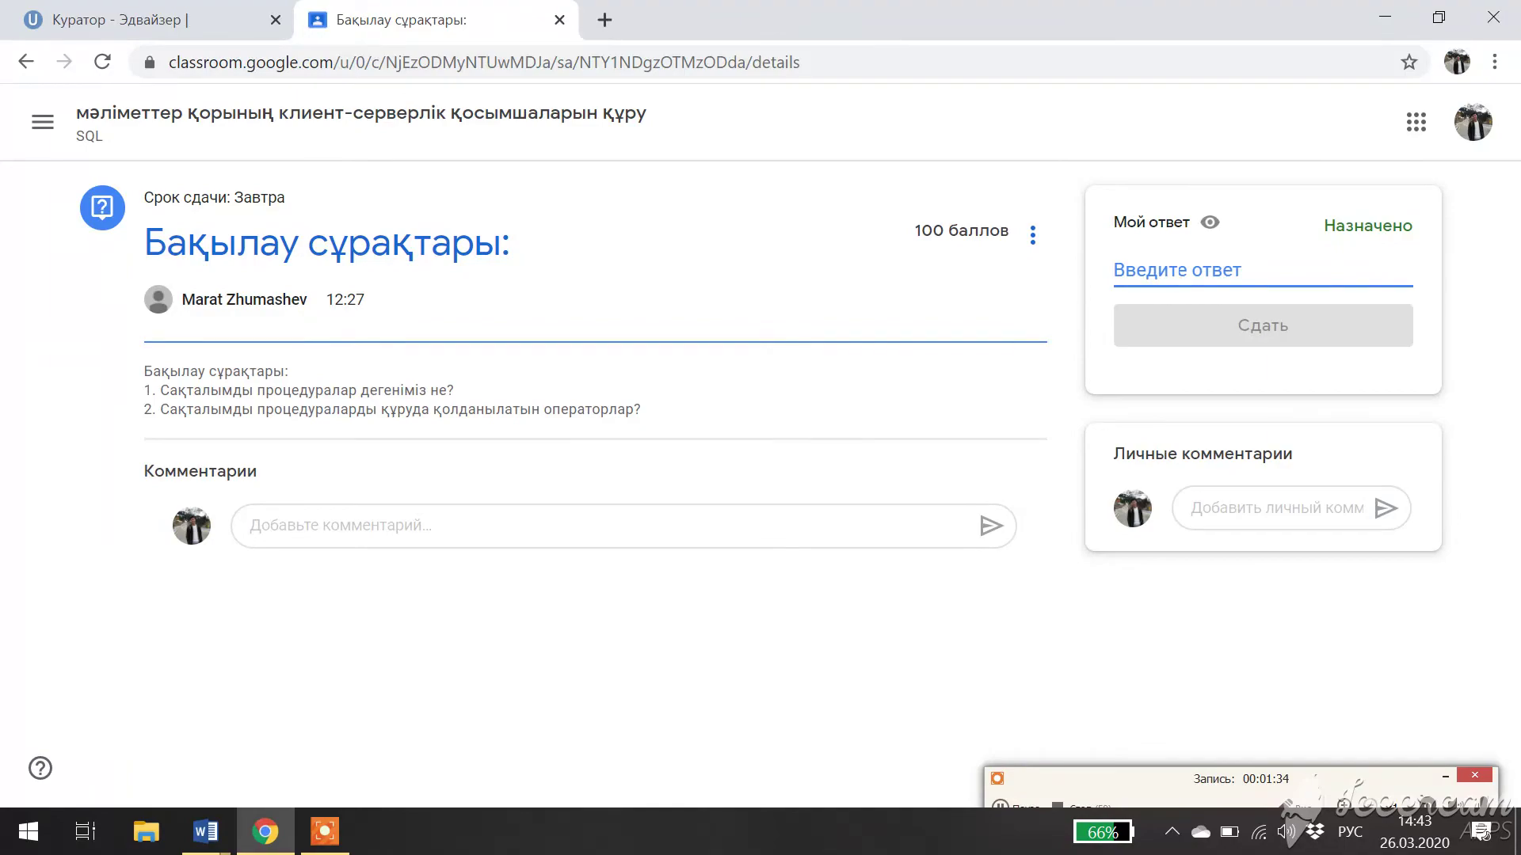
key(ctrl+v)
- Submit the student's answer to the "Бақылау сұрақтары:" question
drag(1510, 501, 1510, 223)
scroll(1312, 650, down, 15)
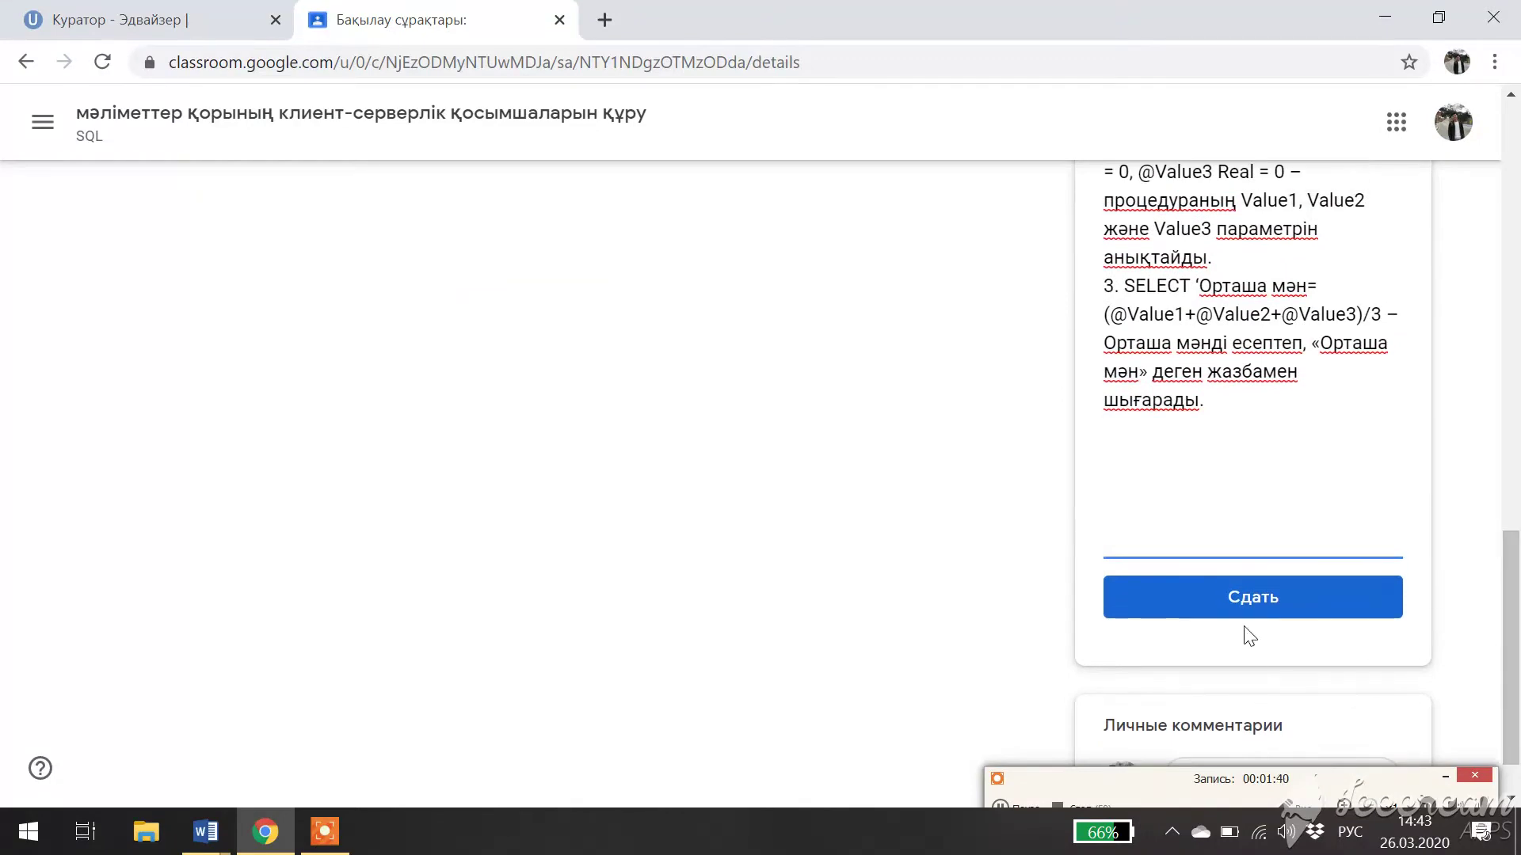
click(1242, 605)
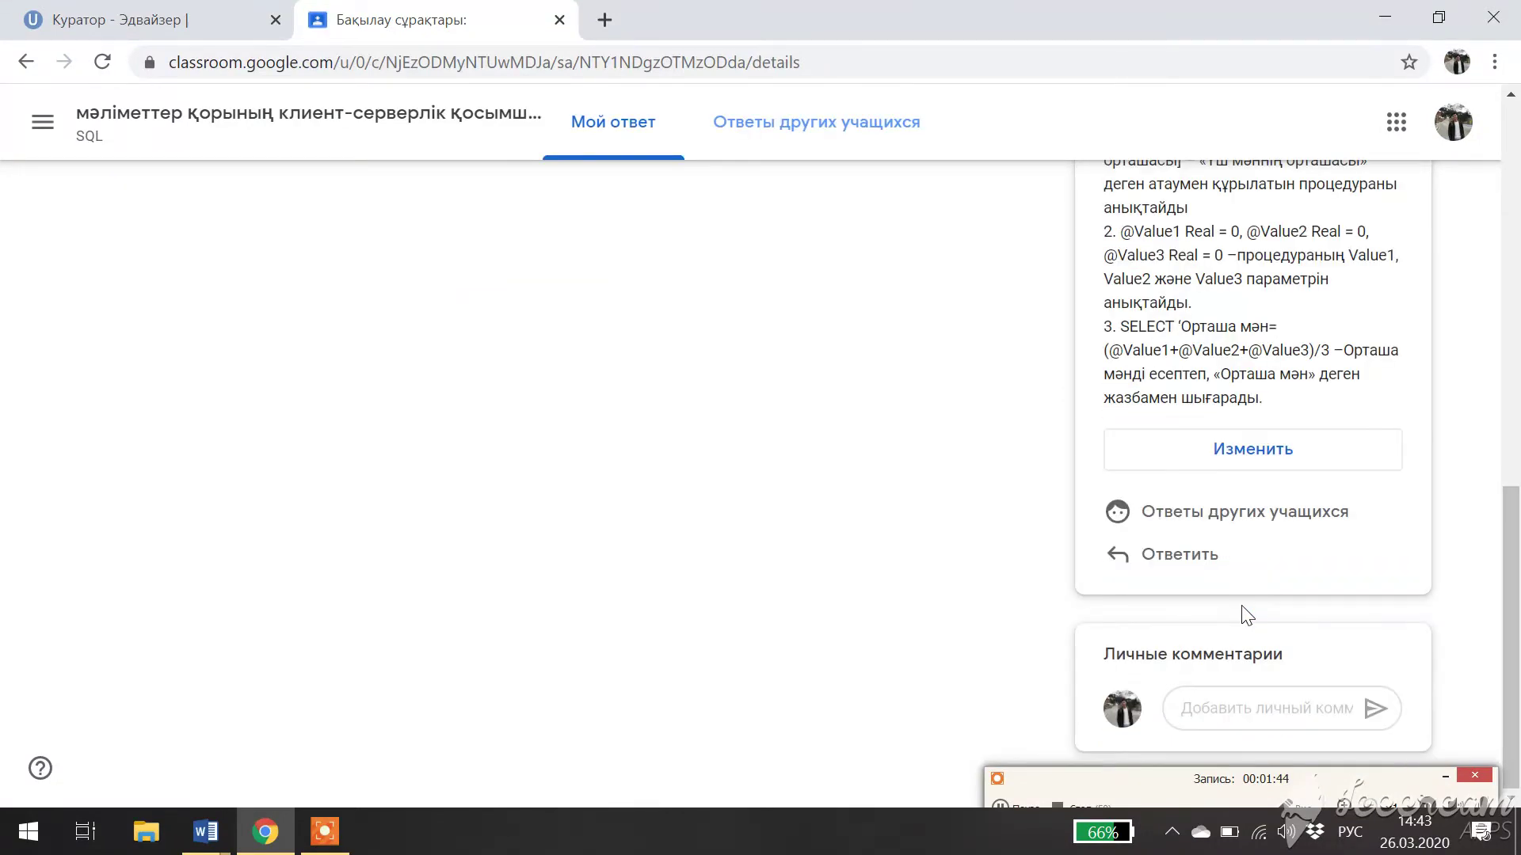
drag(1515, 570, 1519, 304)
drag(1518, 455, 1518, 561)
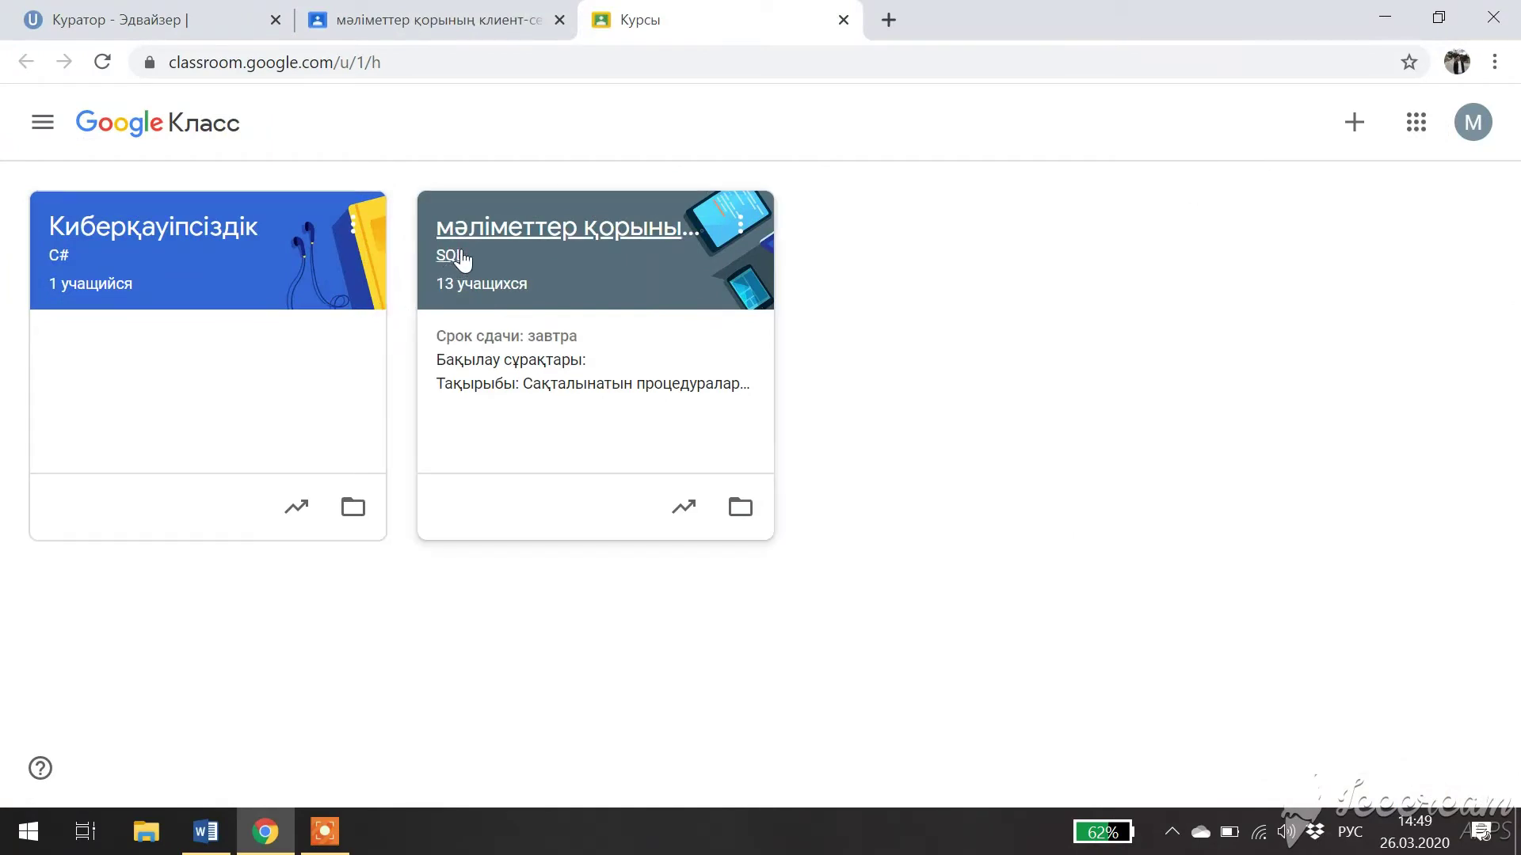
- From the teacher account, enter the SQL course and look through its stream, classwork and list of teachers and students
click(471, 247)
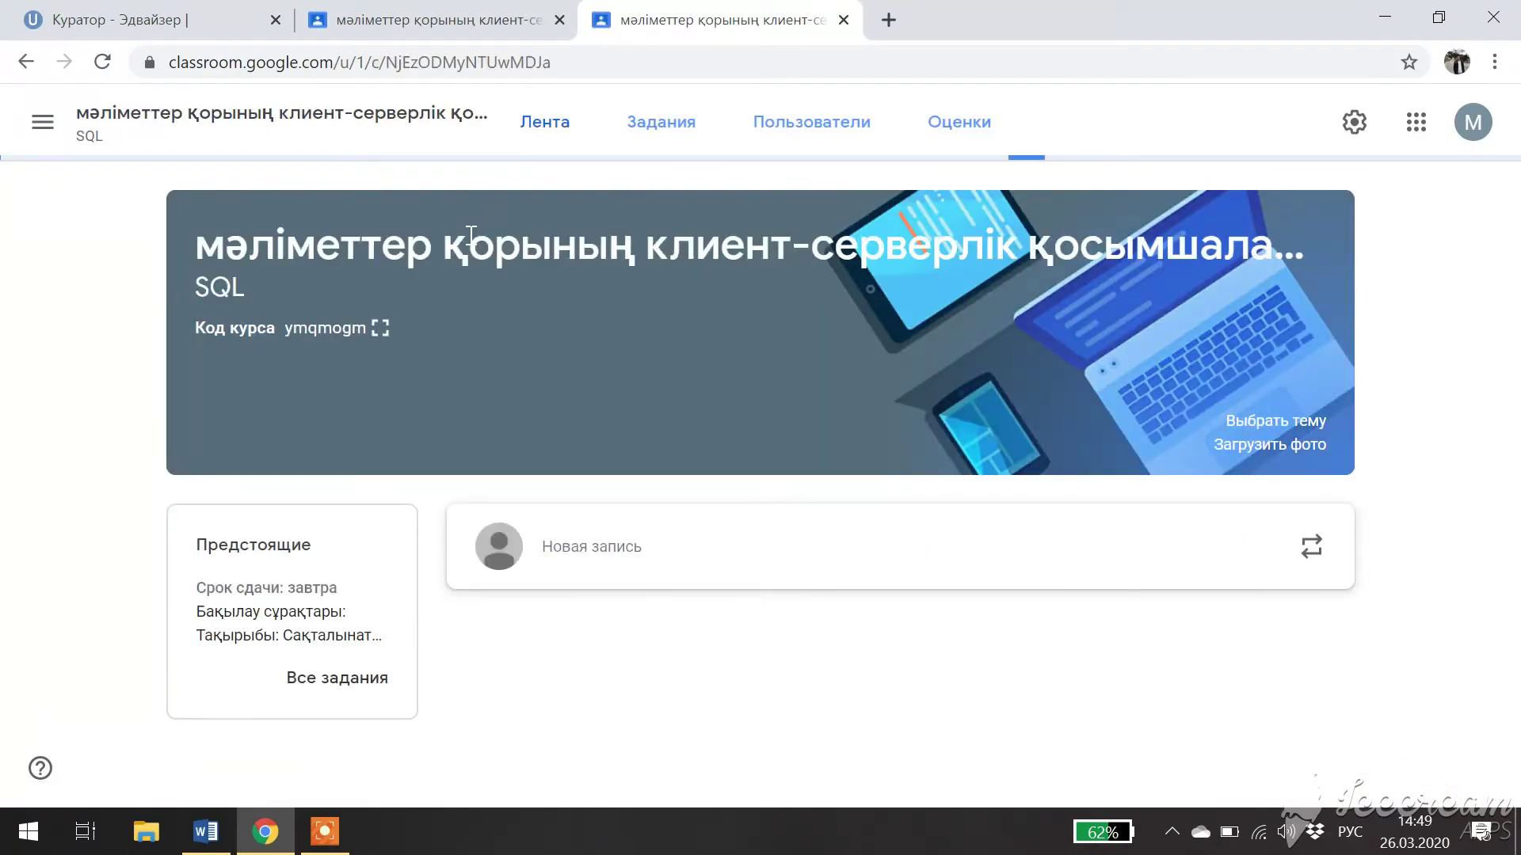
scroll(998, 274, down, 1)
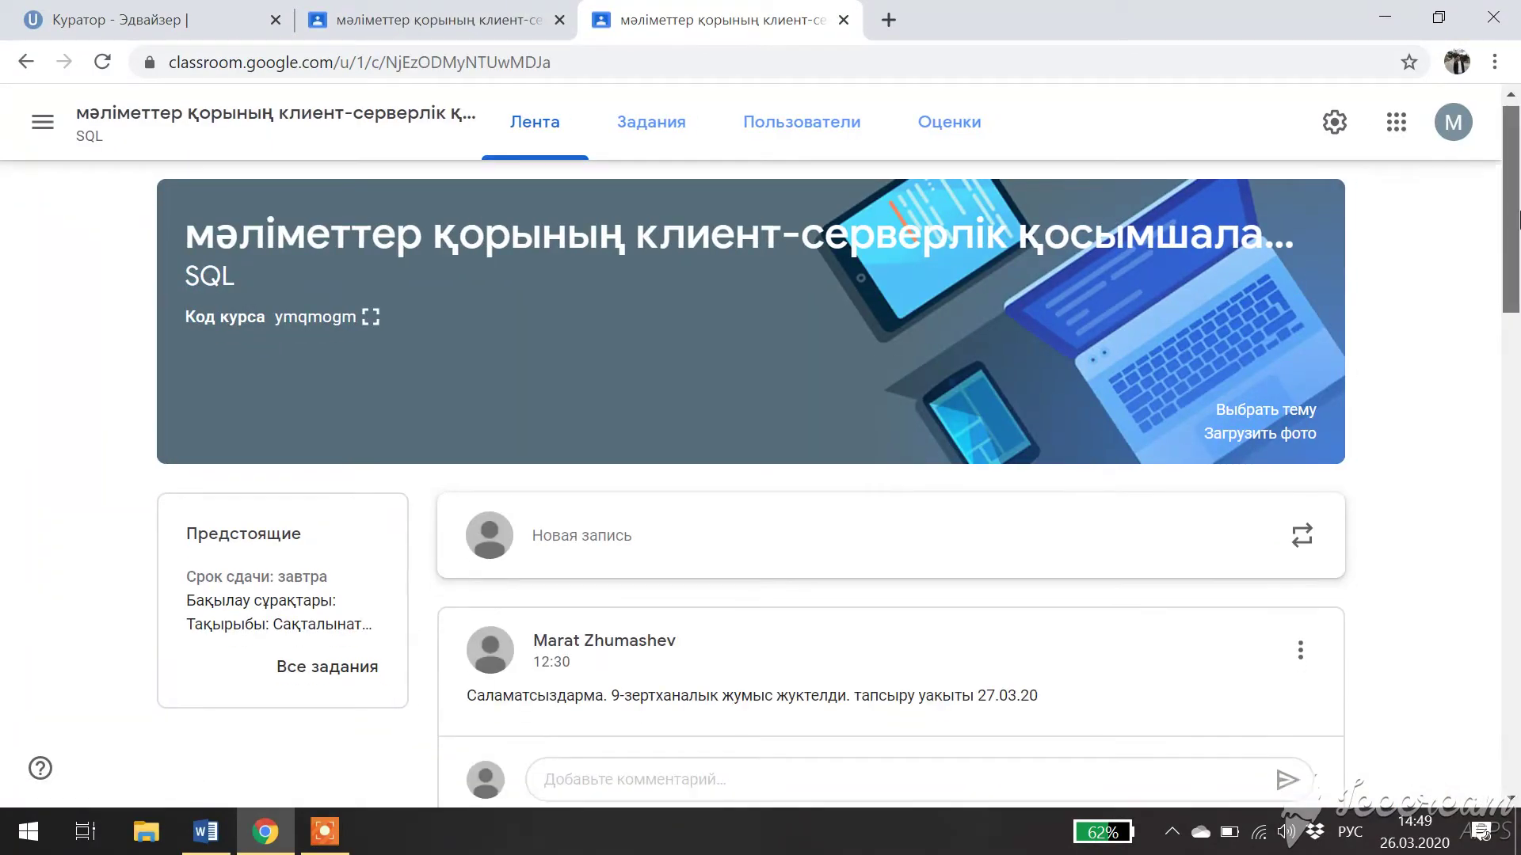
click(657, 127)
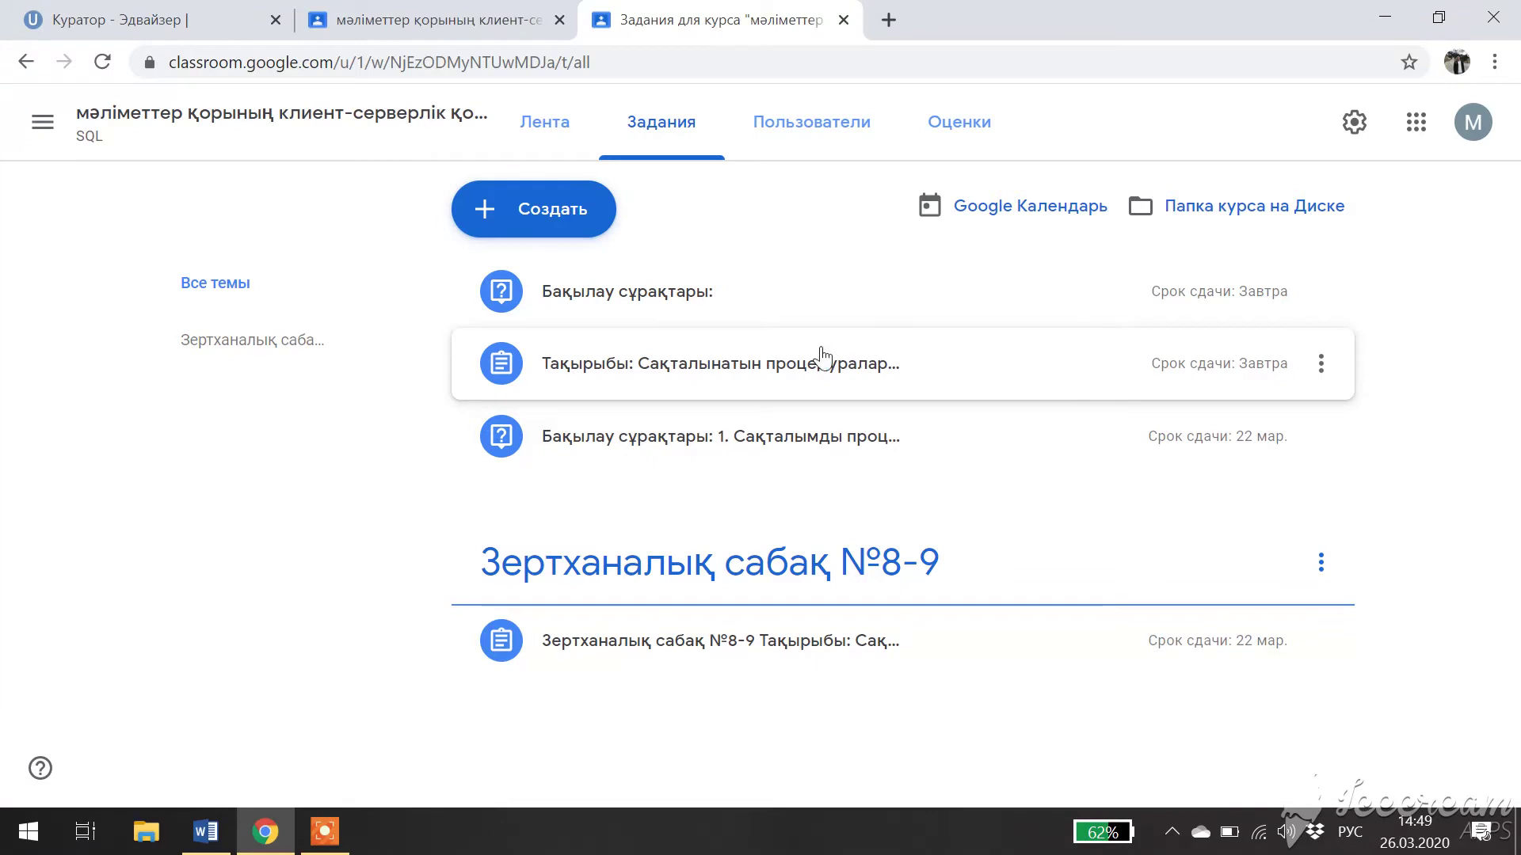
click(793, 152)
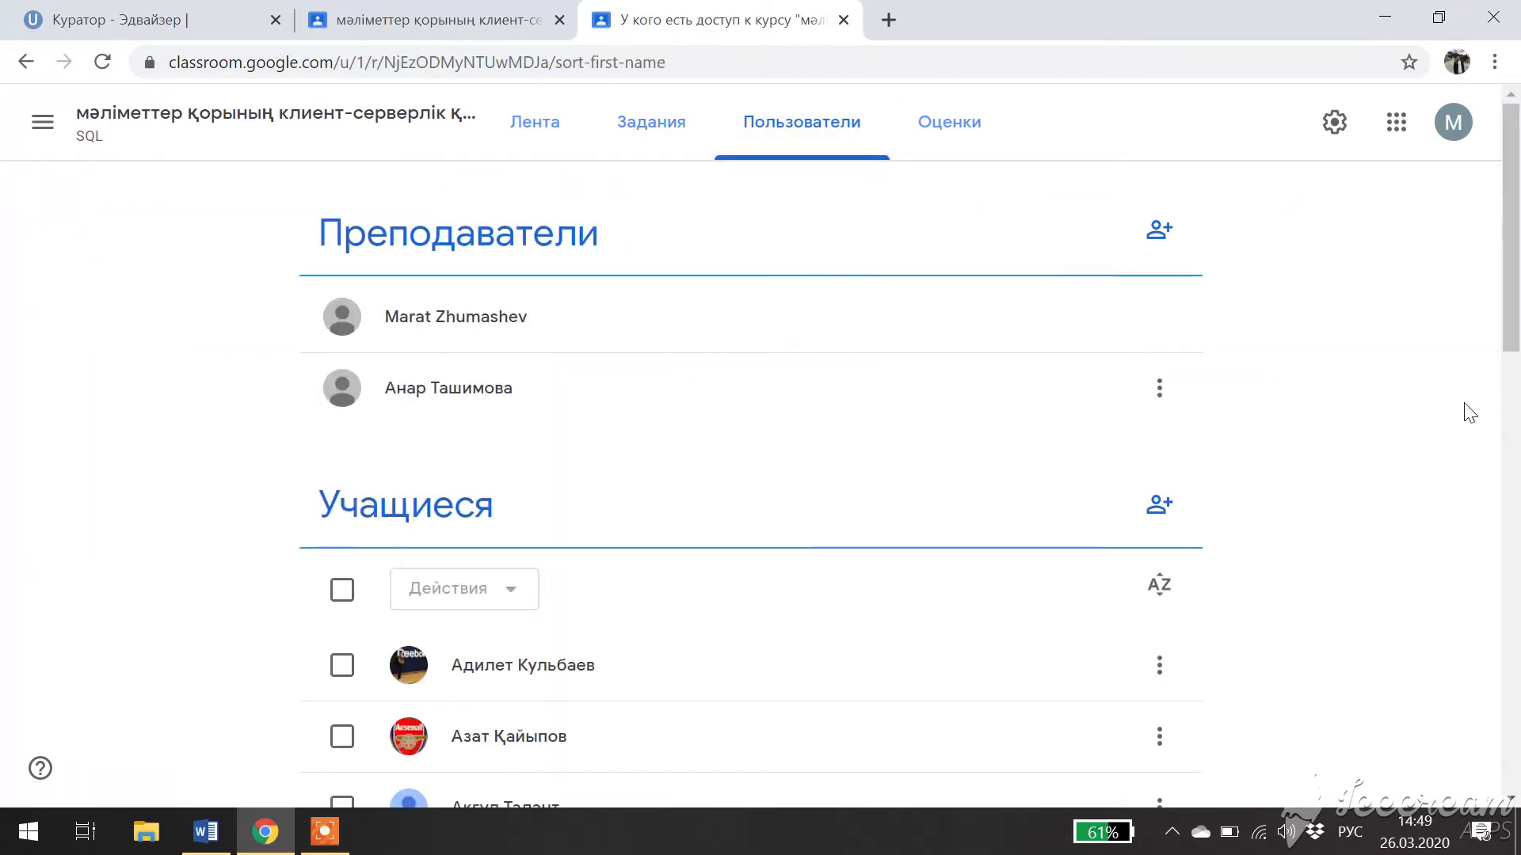
mouse_move(1514, 252)
mouse_down()
mouse_move(1517, 713)
mouse_move(1515, 252)
mouse_up()
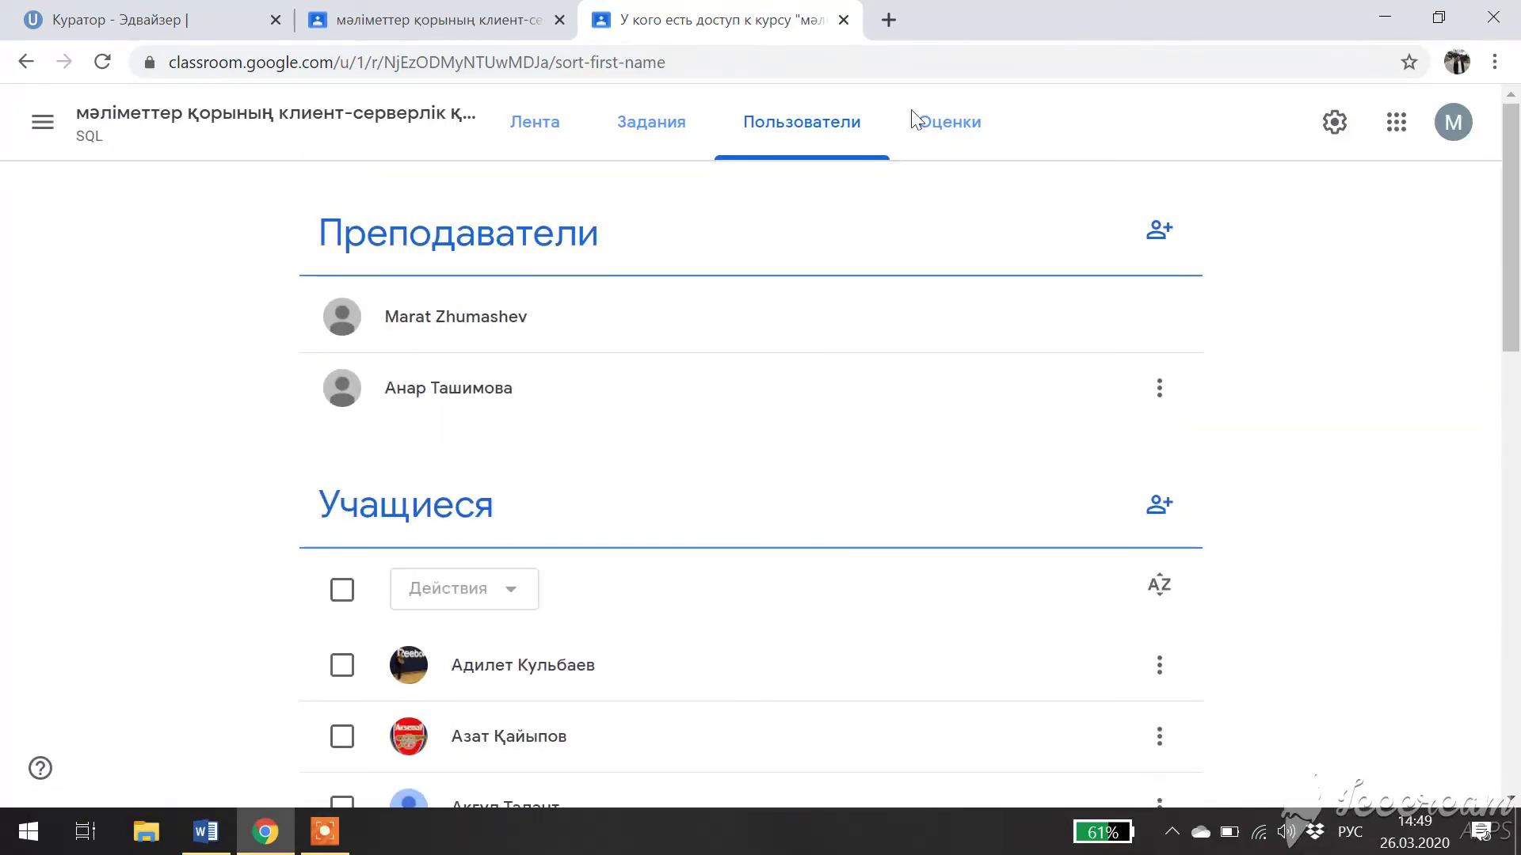
- From the course's classwork, open the turned-in student answers to the "Бақылау сұрақтары:" question due tomorrow
click(665, 149)
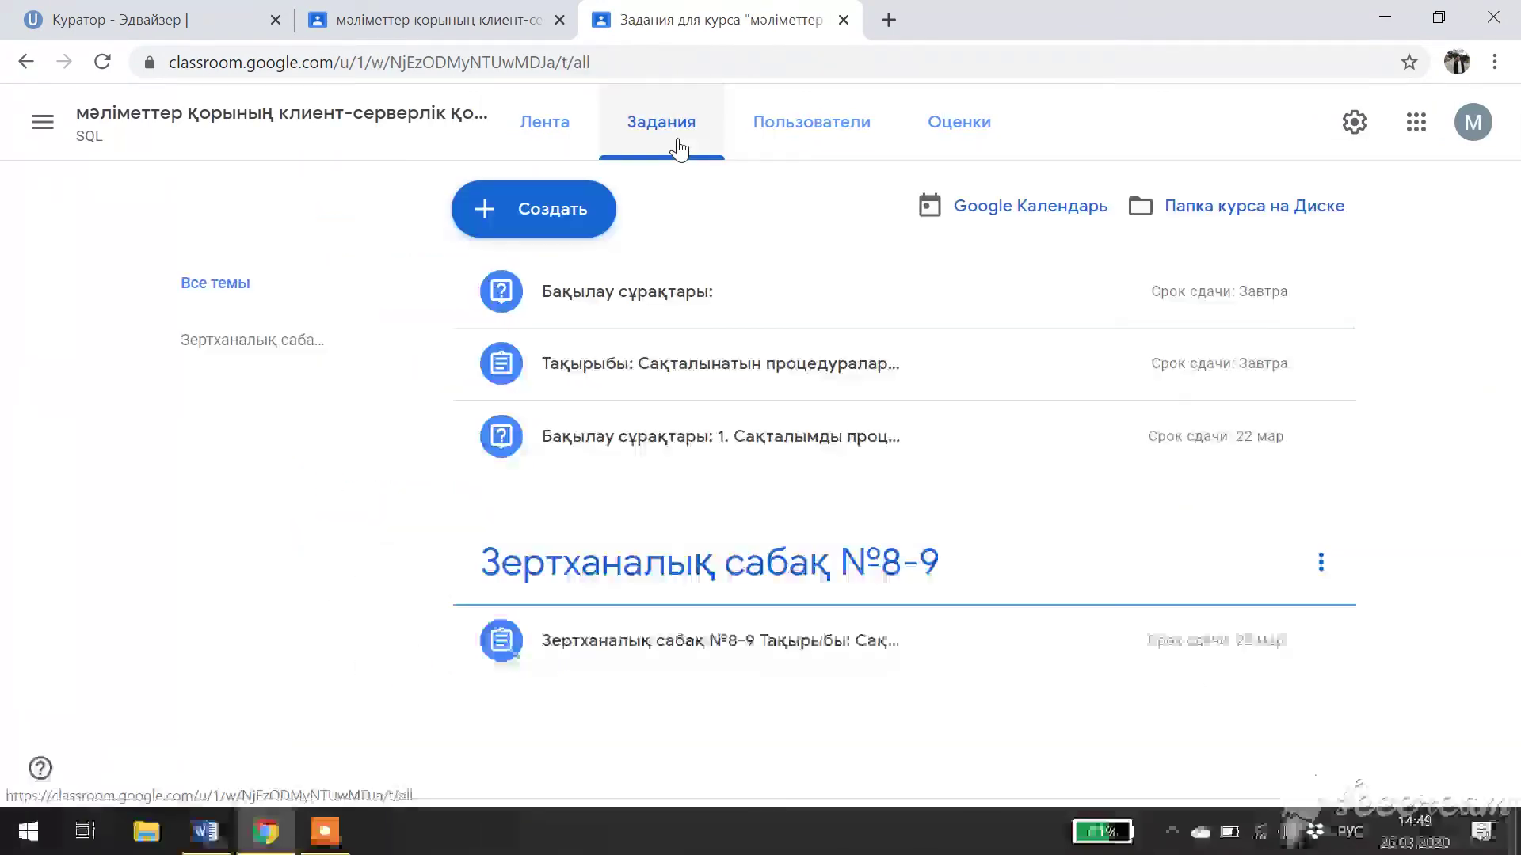
click(774, 319)
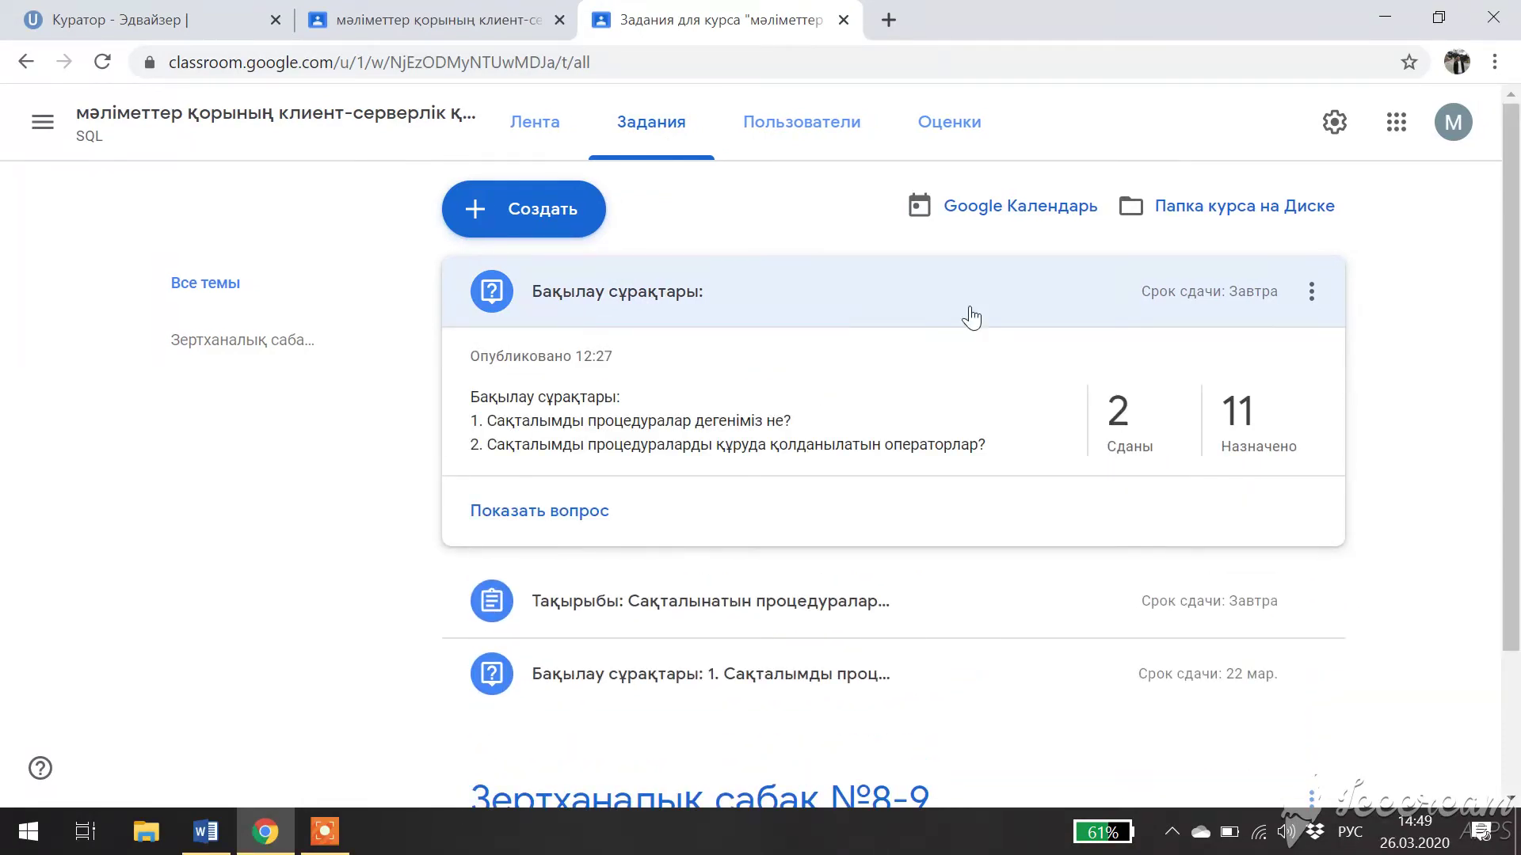
click(1116, 426)
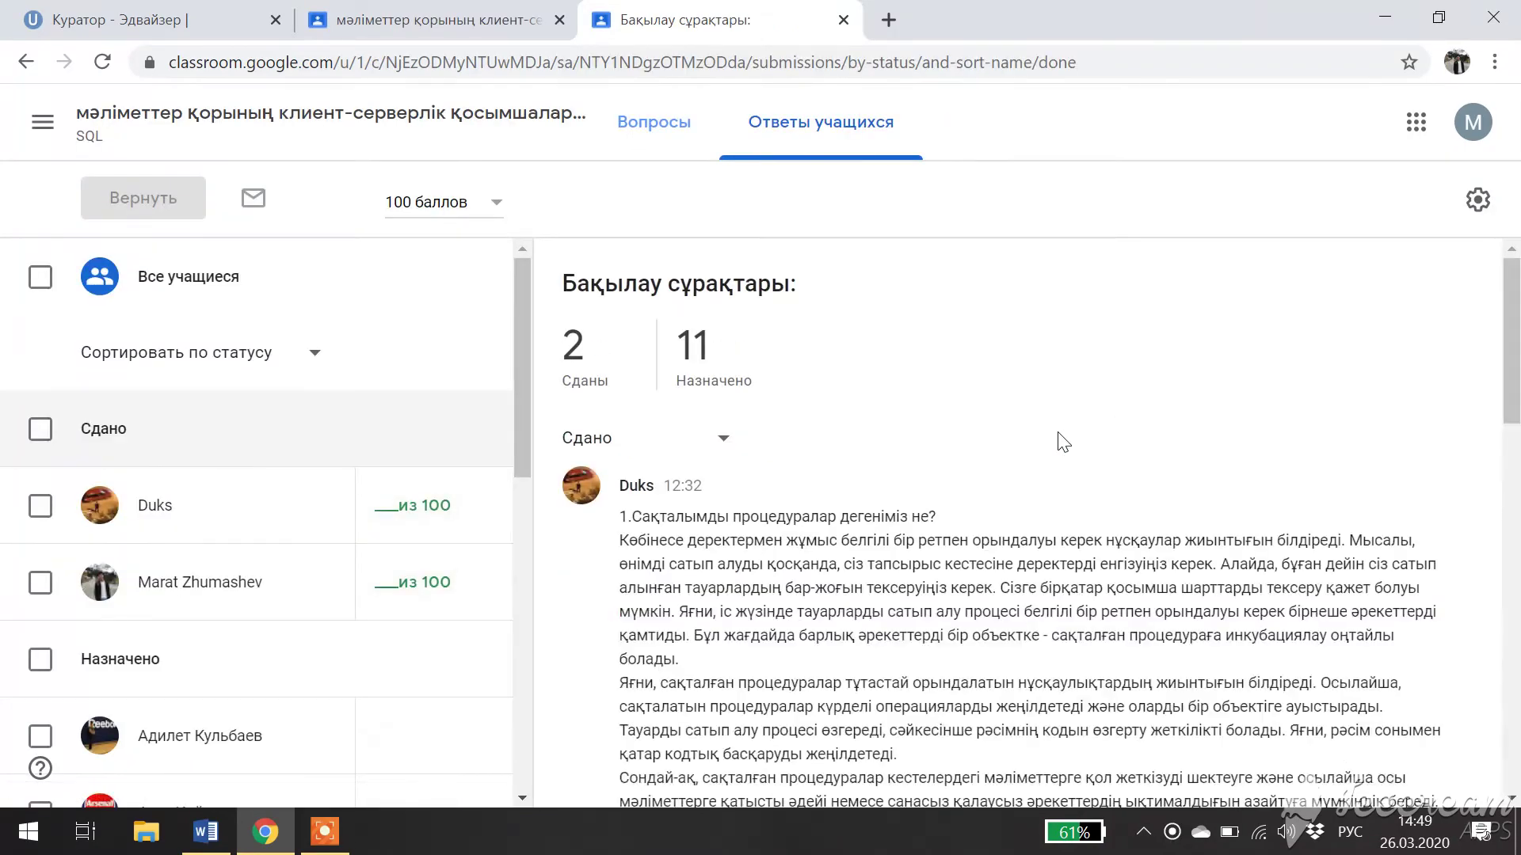